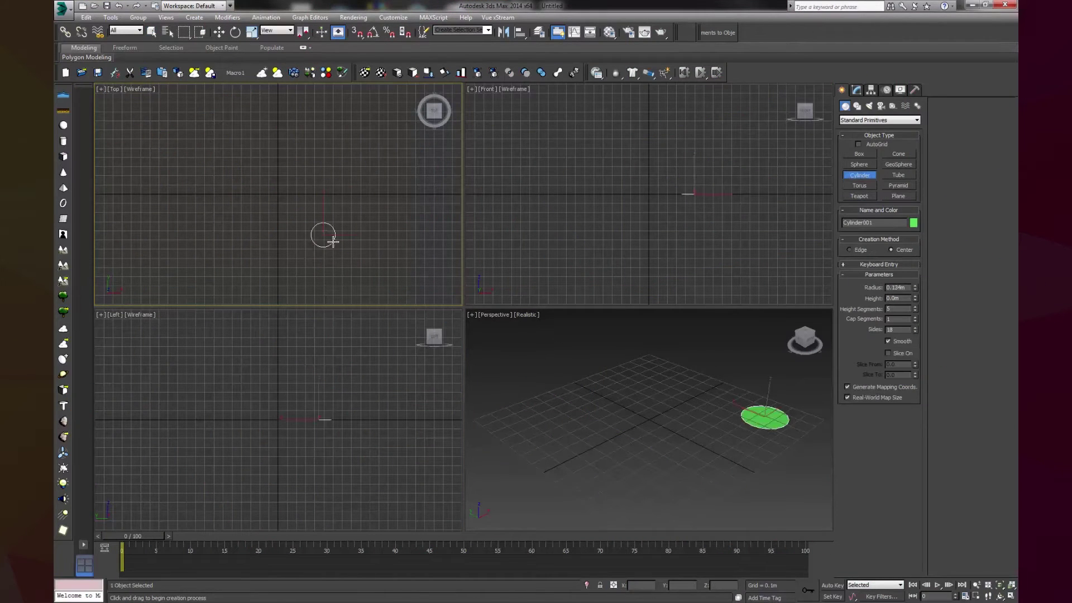
- Create four cylinders in the Top view, the last about 0.09 m in radius and 0.87 m high
click(344, 175)
drag(230, 220, 237, 226)
click(247, 166)
drag(312, 166, 320, 173)
click(330, 117)
drag(239, 150, 244, 157)
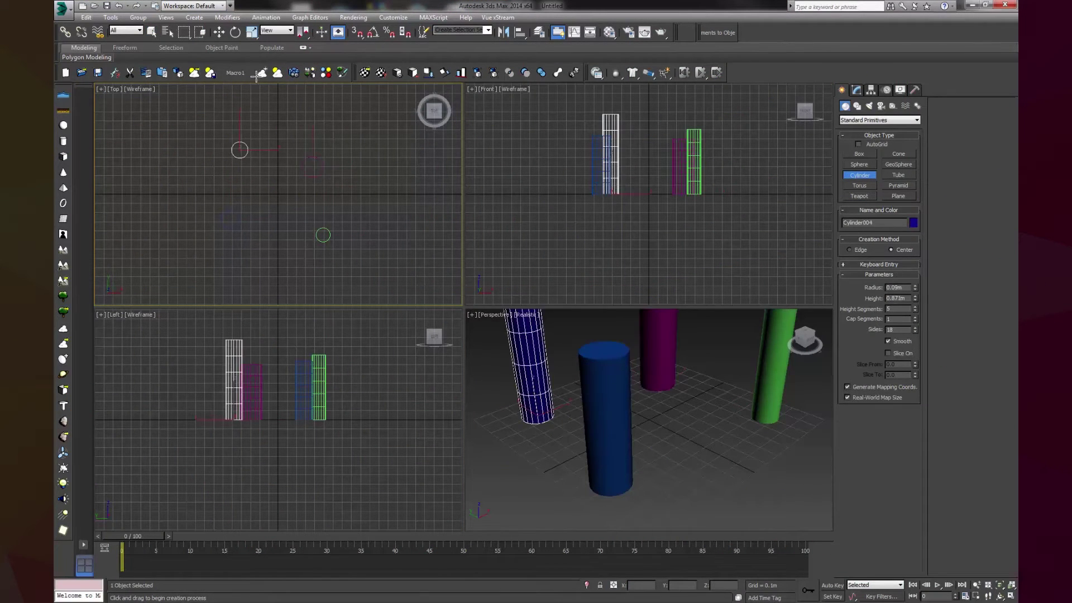
- Create three more cylinders of varying thickness and height beyond the existing ones in the Top view
click(256, 76)
middle_drag(285, 106, 276, 179)
drag(316, 179, 332, 185)
click(333, 115)
drag(228, 144, 235, 152)
click(237, 75)
middle_drag(251, 97, 257, 167)
drag(273, 126, 338, 151)
scroll(619, 437, down, 6)
- Scatter six teapots of different sizes among and in front of the cylinders in the Top view
click(859, 196)
drag(218, 132, 235, 139)
drag(232, 237, 242, 241)
drag(331, 254, 340, 257)
middle_drag(290, 235, 293, 139)
drag(237, 204, 247, 208)
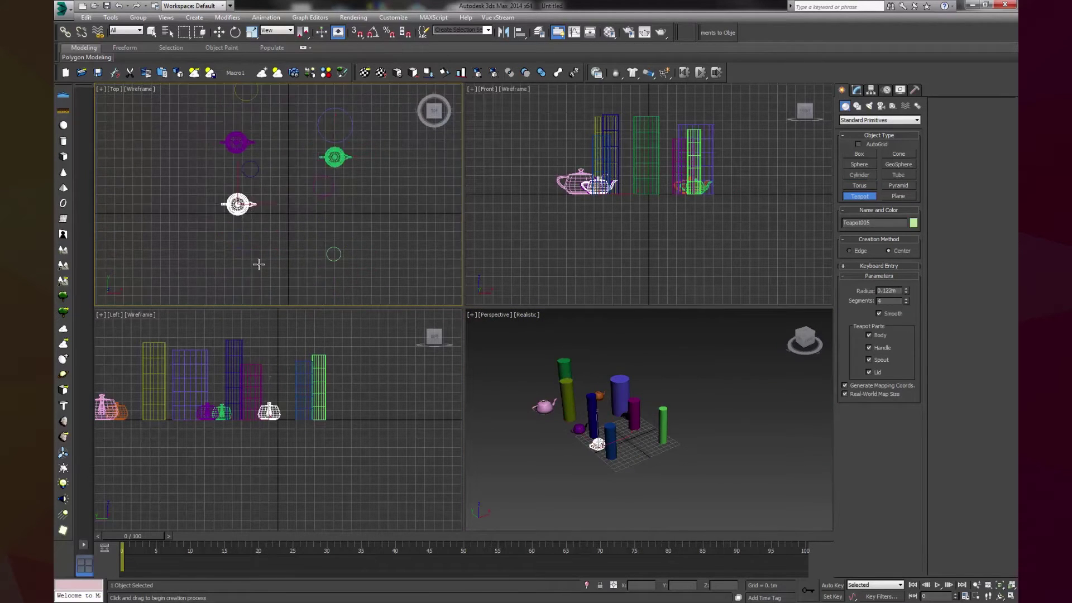
middle_drag(258, 264, 252, 194)
drag(273, 229, 296, 238)
- Rotate the teapots about the vertical axis so they face different directions
key(e)
middle_drag(282, 212, 297, 273)
drag(251, 192, 273, 215)
click(247, 134)
drag(251, 135, 263, 118)
drag(350, 143, 389, 169)
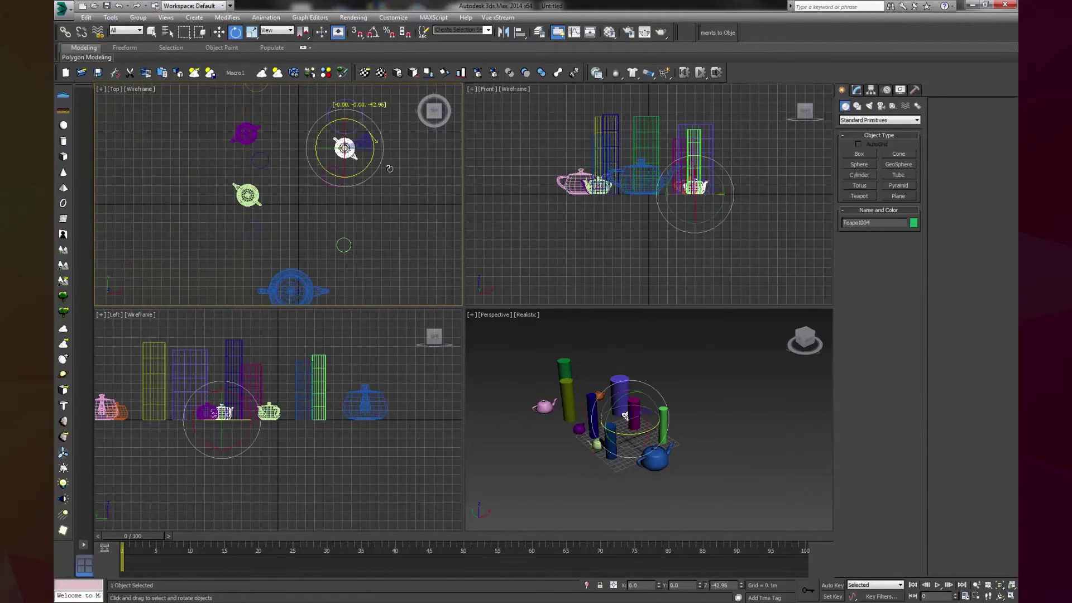
drag(296, 285, 282, 271)
middle_drag(290, 134, 279, 263)
drag(330, 170, 349, 190)
drag(219, 151, 242, 153)
- Move objects sideways in the Top view to form two rows with a passage between them
key(w)
drag(334, 232, 340, 207)
drag(335, 277, 340, 269)
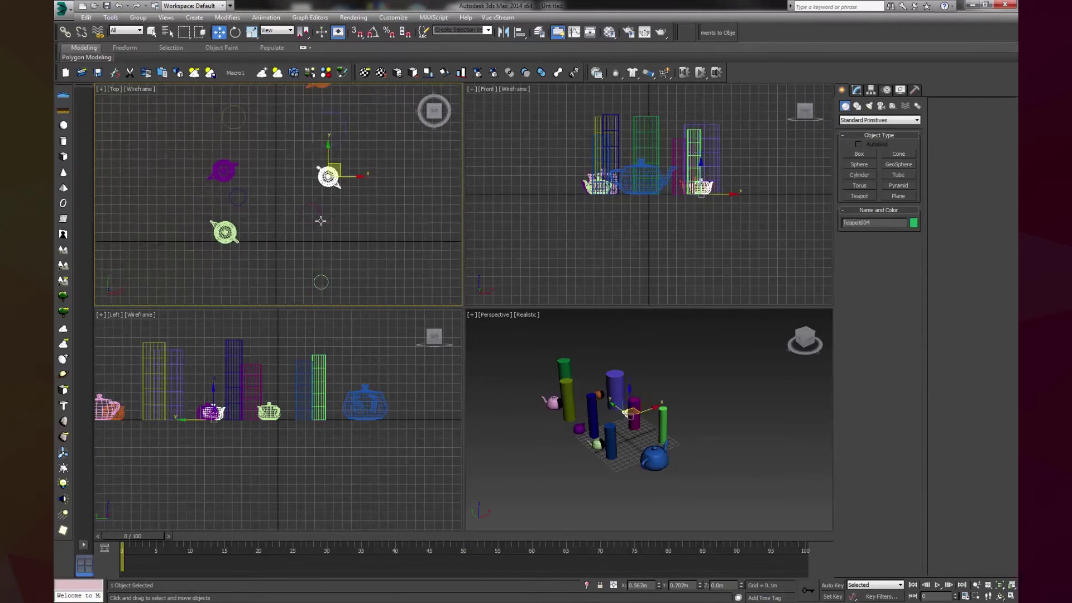
drag(320, 220, 325, 224)
middle_drag(324, 224, 348, 164)
drag(251, 171, 243, 180)
drag(259, 144, 253, 154)
- Place a free camera in the Front view, pull it back in the Top view and give it the 35 mm stock lens
click(880, 106)
click(898, 154)
click(654, 166)
drag(342, 183, 336, 223)
click(855, 90)
click(876, 289)
- Show the perspective viewport through the camera, and truck and move the camera to the near end of the passage
right_click(748, 385)
key(c)
click(988, 595)
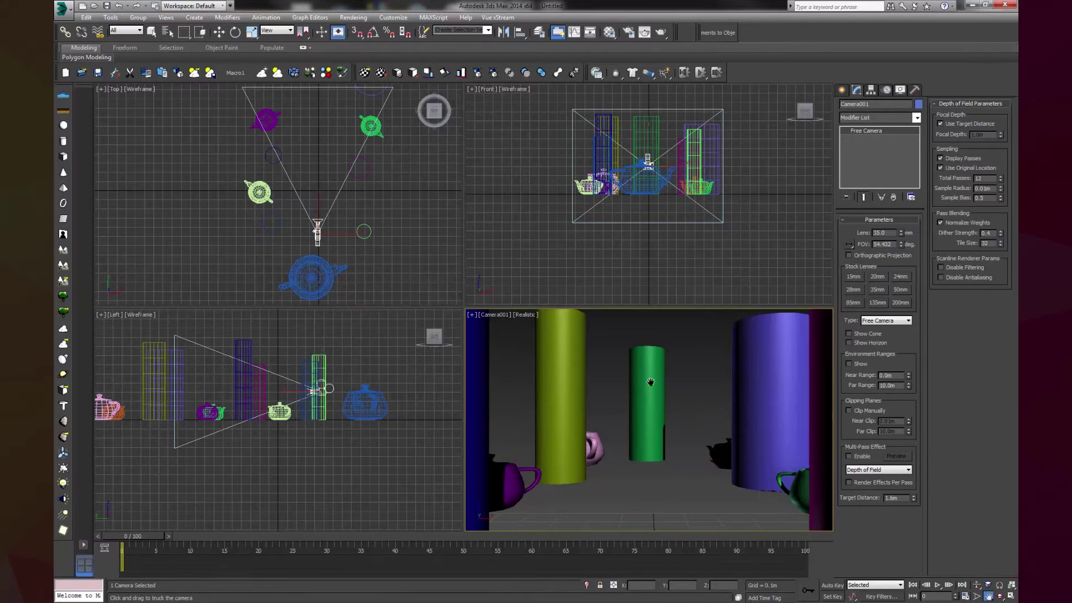
drag(650, 381, 677, 364)
right_click(677, 364)
middle_drag(313, 226, 305, 226)
drag(304, 226, 280, 249)
- Draw a curved spline line in the Top view, starting at the camera and running through the passage between the objects
click(841, 90)
click(856, 106)
click(859, 162)
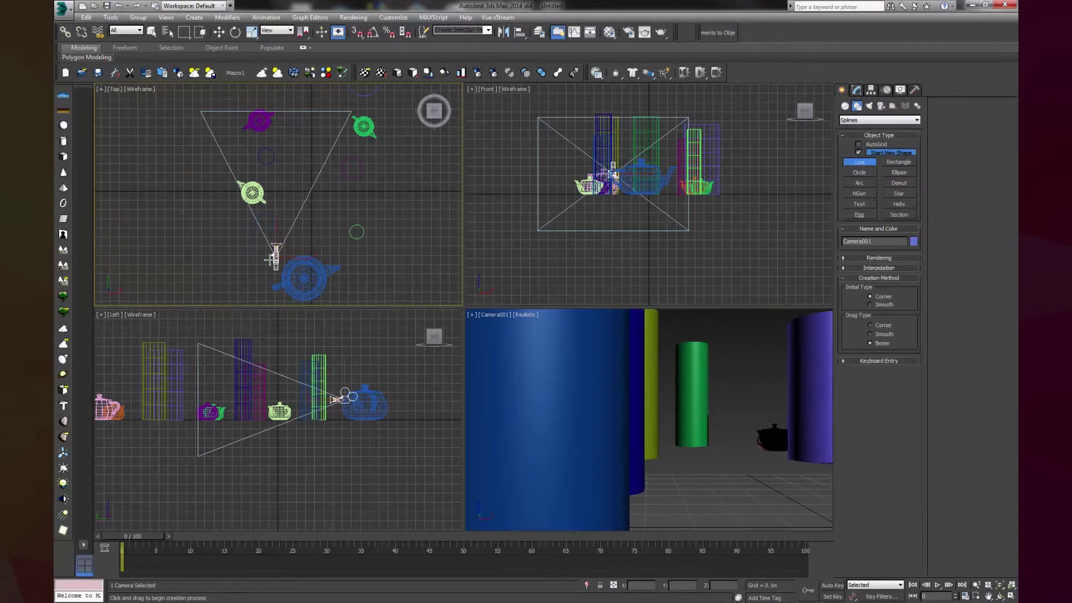
click(269, 260)
drag(314, 191, 314, 175)
middle_drag(305, 103, 310, 238)
click(305, 227)
drag(331, 150, 358, 115)
right_click(359, 115)
- Adjust the line's shape at vertex level in the Top view to smooth its curve
right_click(359, 115)
key(1)
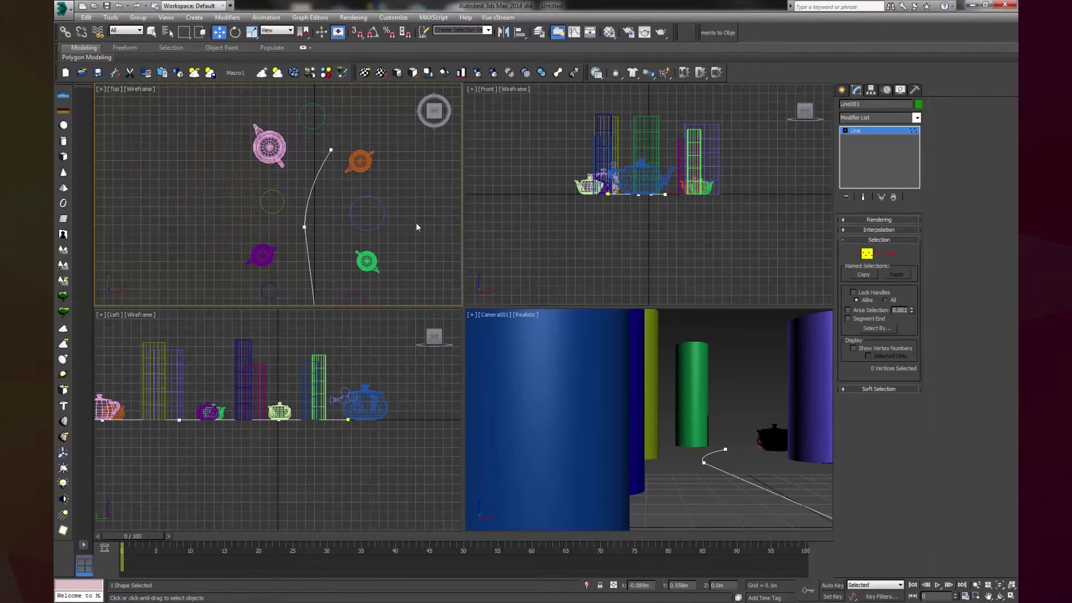
middle_drag(391, 263, 401, 153)
drag(327, 215, 315, 211)
middle_drag(314, 211, 324, 202)
key(1)
- Raise the line to about the camera's height in the Left view
click(299, 271)
click(322, 190)
drag(232, 391, 232, 371)
- Assign a Path Constraint to the camera's position, add the line as its path and enable Follow
click(299, 271)
click(885, 89)
click(884, 187)
click(845, 167)
double_click(495, 260)
click(968, 115)
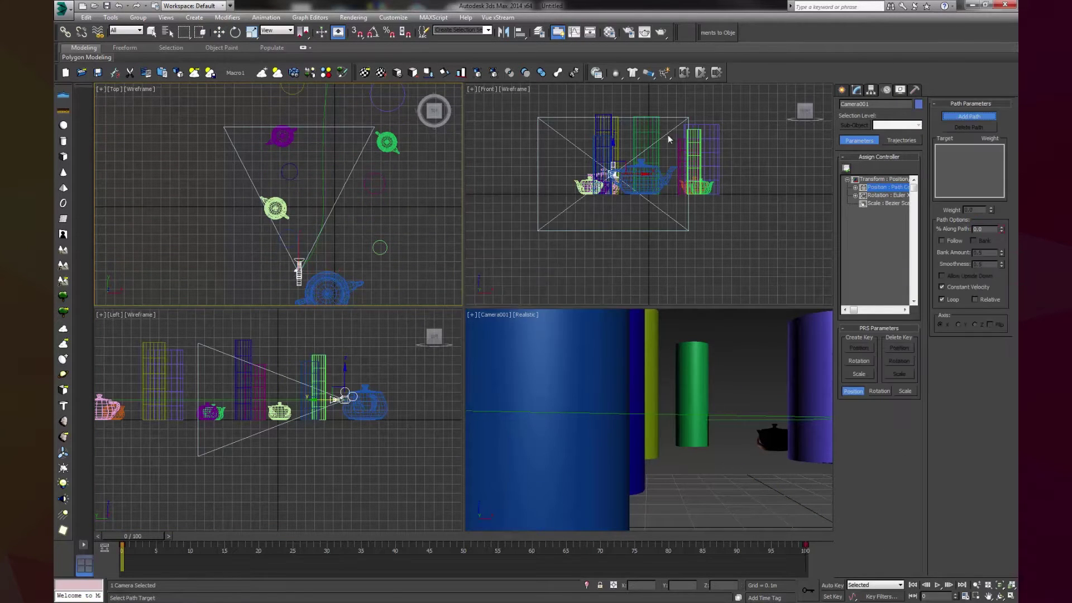
click(325, 162)
click(954, 240)
- Rotate the camera to face along the path, using animation playback in the camera view to check it
key(e)
drag(282, 250, 308, 251)
right_click(647, 425)
click(937, 585)
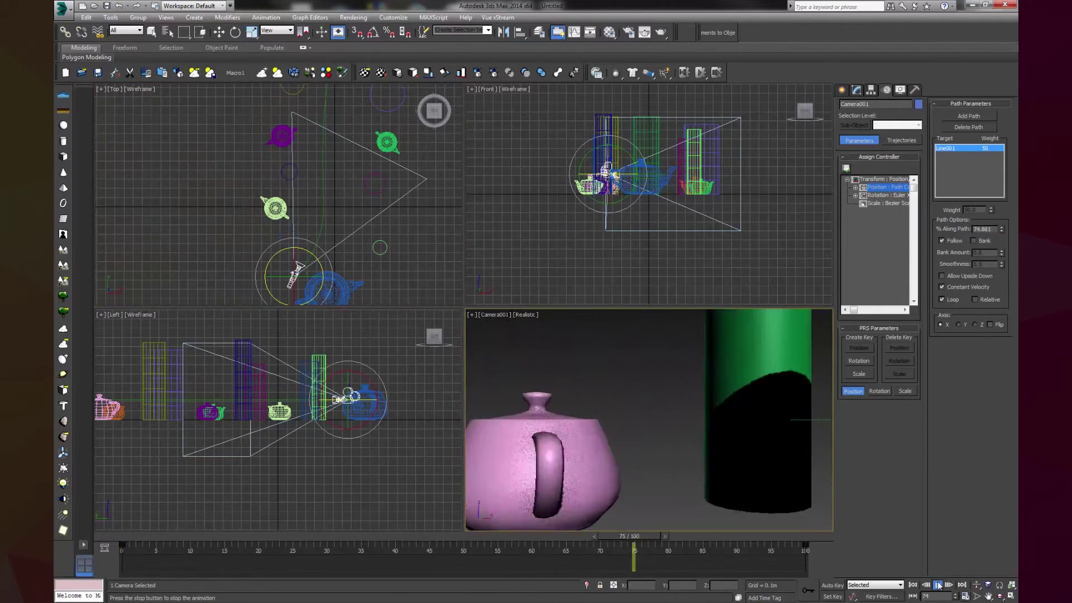
click(937, 585)
middle_drag(357, 112, 324, 220)
drag(317, 133, 335, 143)
drag(327, 138, 337, 138)
- With Auto Key on, keyframe the camera's rotation at frame 0 and farther along the path, and scrub through the animation
click(831, 584)
drag(734, 535, 121, 535)
middle_drag(290, 234, 361, 114)
drag(342, 239, 358, 244)
drag(153, 535, 543, 590)
middle_drag(390, 129, 354, 215)
drag(341, 211, 357, 218)
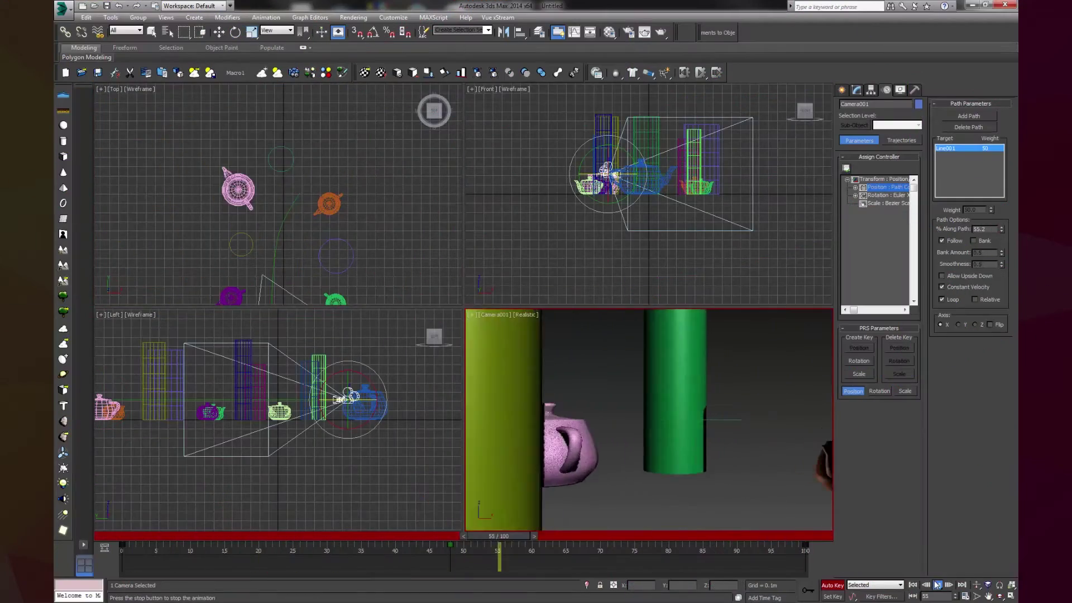
drag(458, 537, 557, 539)
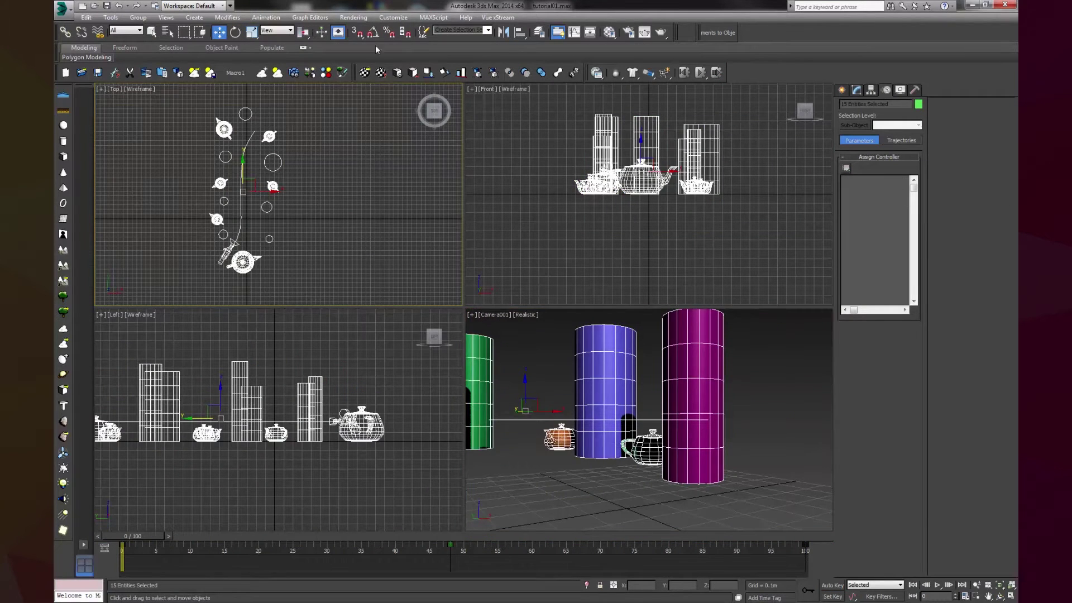
- Open the State Sets window with its Compositor Link section, and clear the object selection
click(353, 18)
click(363, 78)
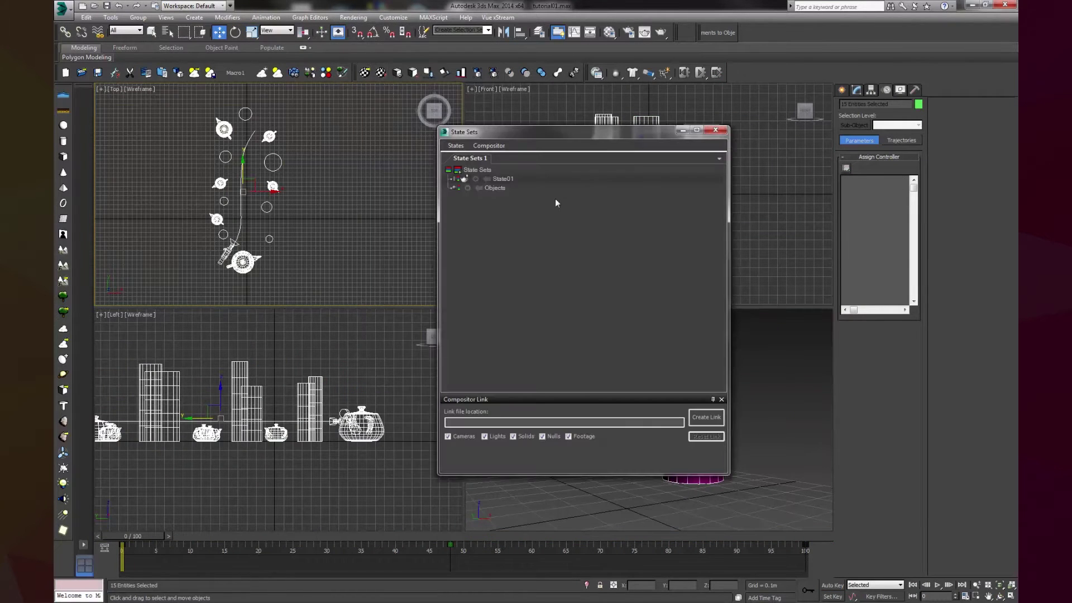
click(305, 261)
click(841, 89)
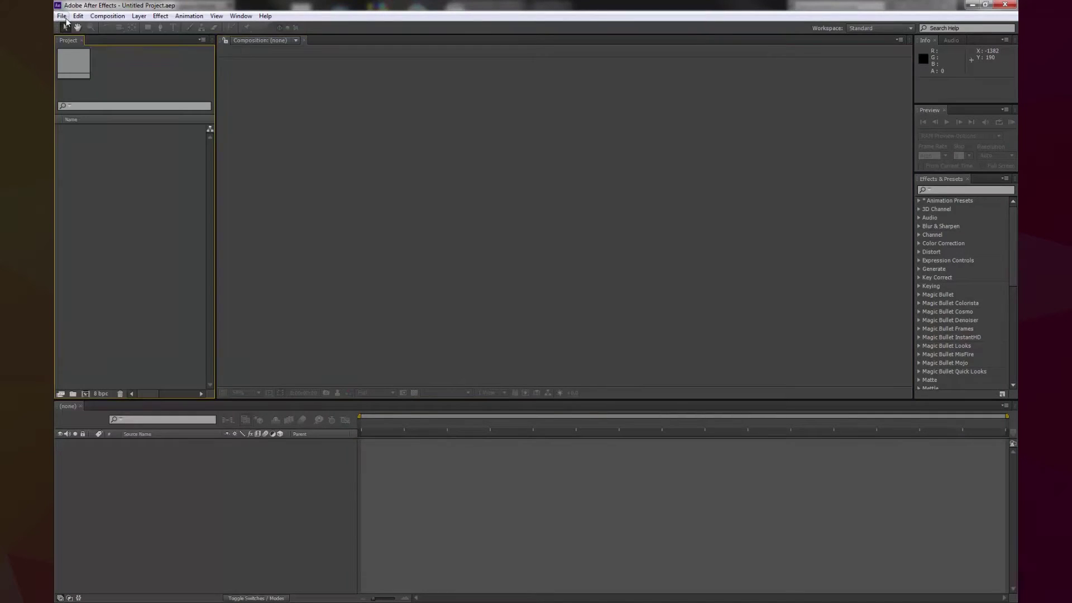
- Switch to After Effects, open the Compositor Link Settings, create a link to the exported state sets file and update it
click(61, 16)
click(118, 179)
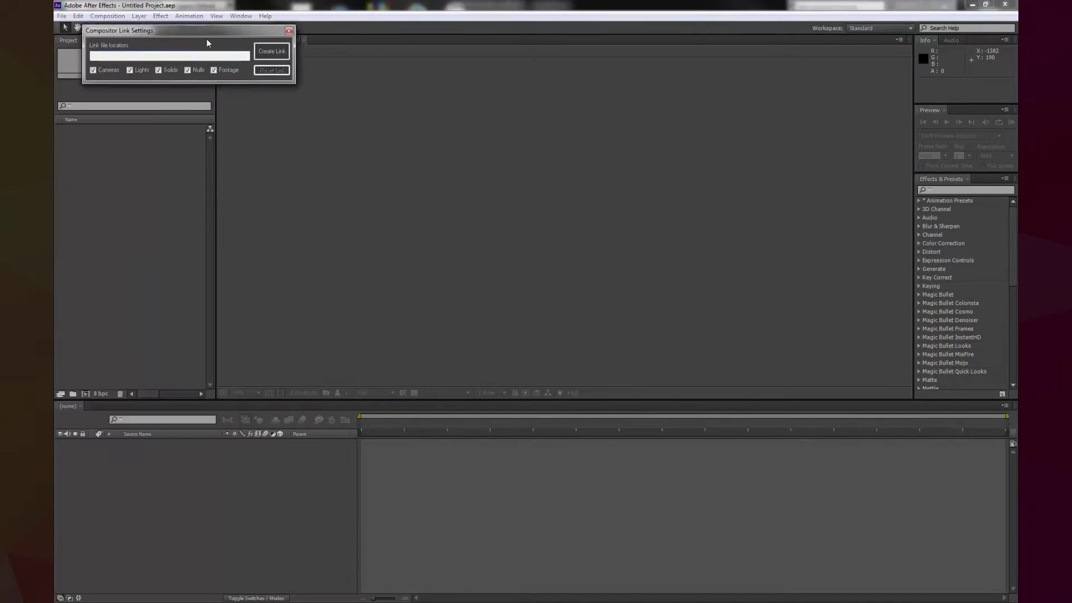
drag(207, 33, 367, 129)
click(433, 149)
double_click(362, 244)
click(433, 166)
- Open the Autodesk Link composition and hide its State01 placeholder layer
double_click(93, 130)
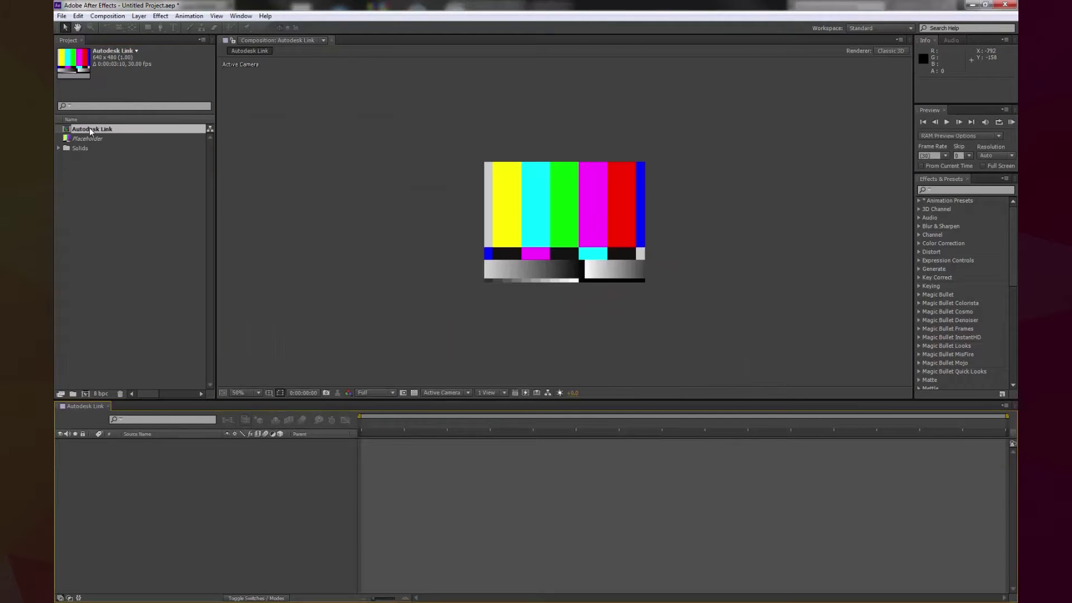
click(61, 443)
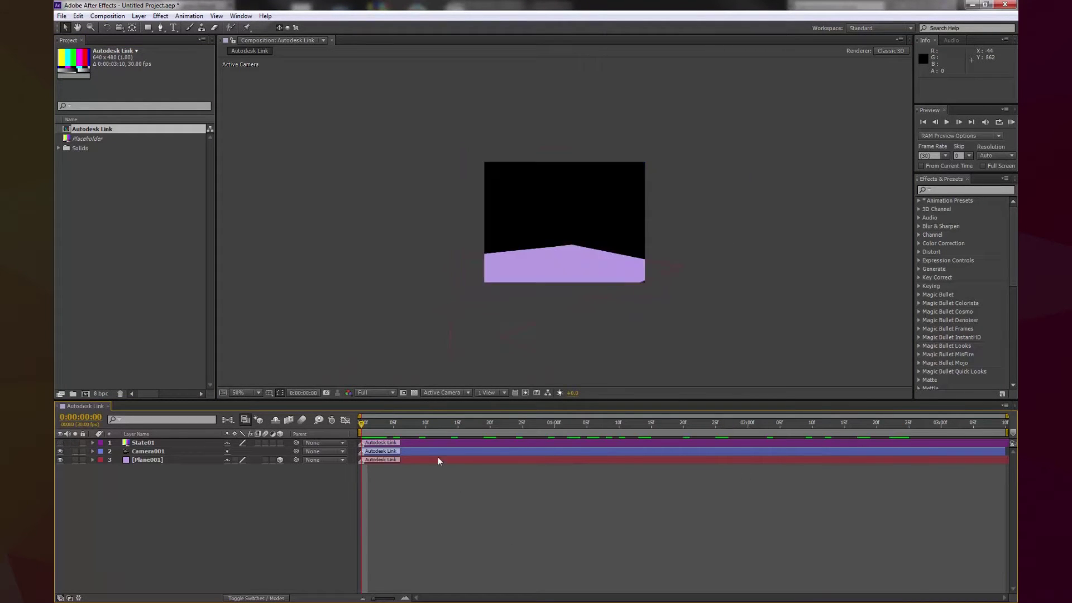
- Select the Camera001 layer and display the composition in the 2 Views - Horizontal layout
click(177, 452)
click(491, 392)
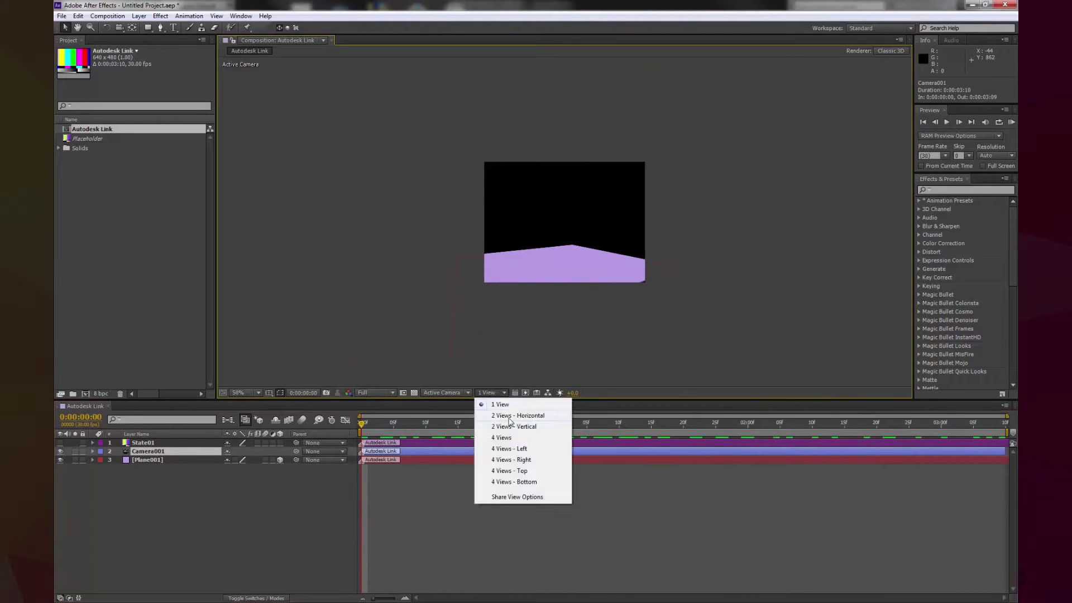
click(505, 415)
click(471, 512)
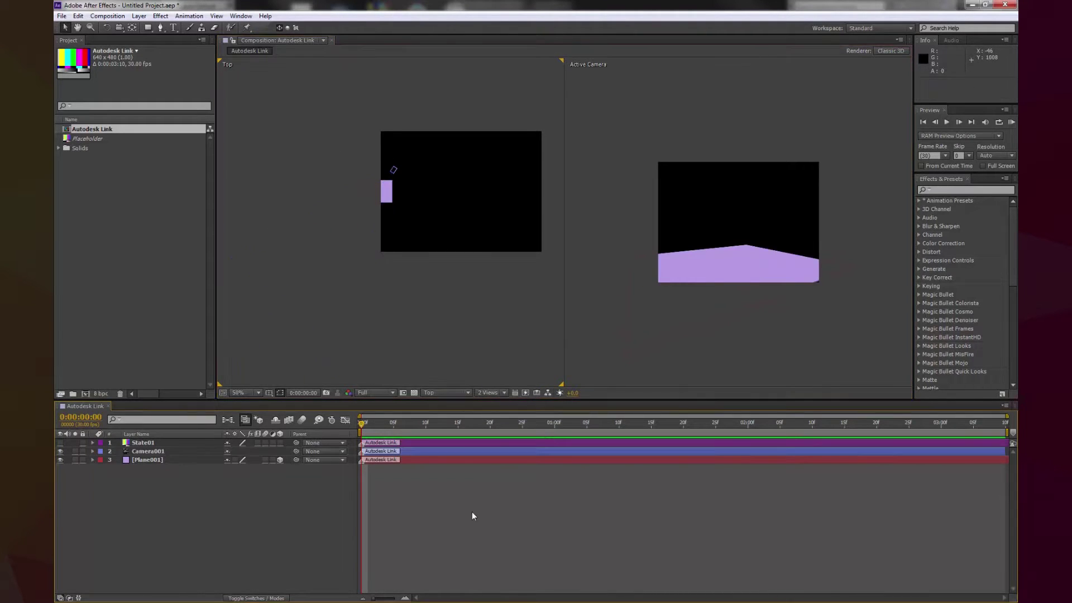
- Add a blue solid, make it a 3D layer and reposition it in the Active Camera view
key(ctrl+y)
key(Return)
click(279, 442)
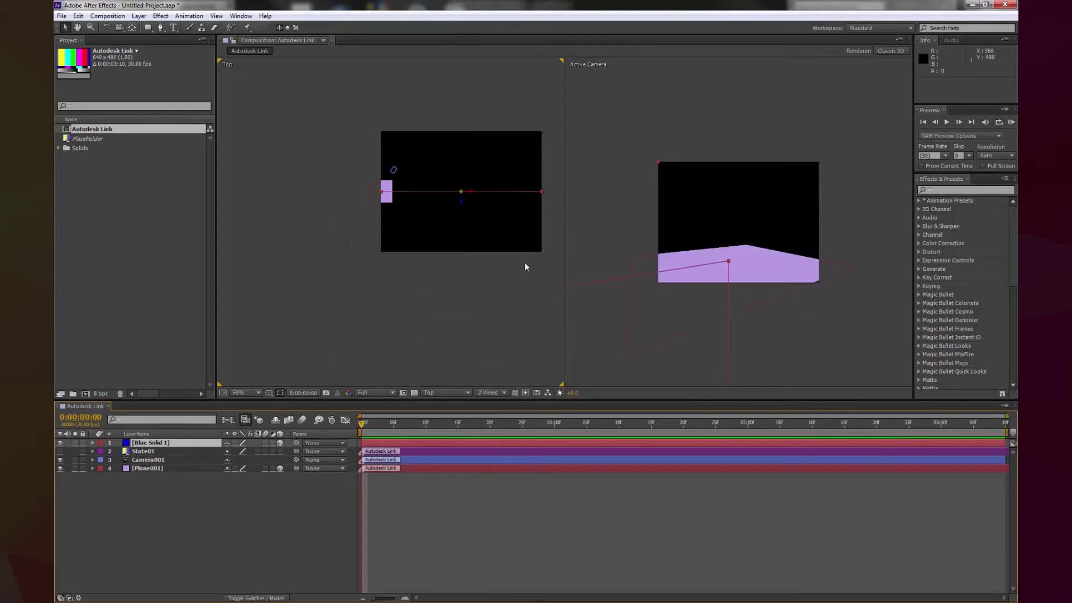
drag(463, 424, 361, 424)
drag(729, 260, 745, 183)
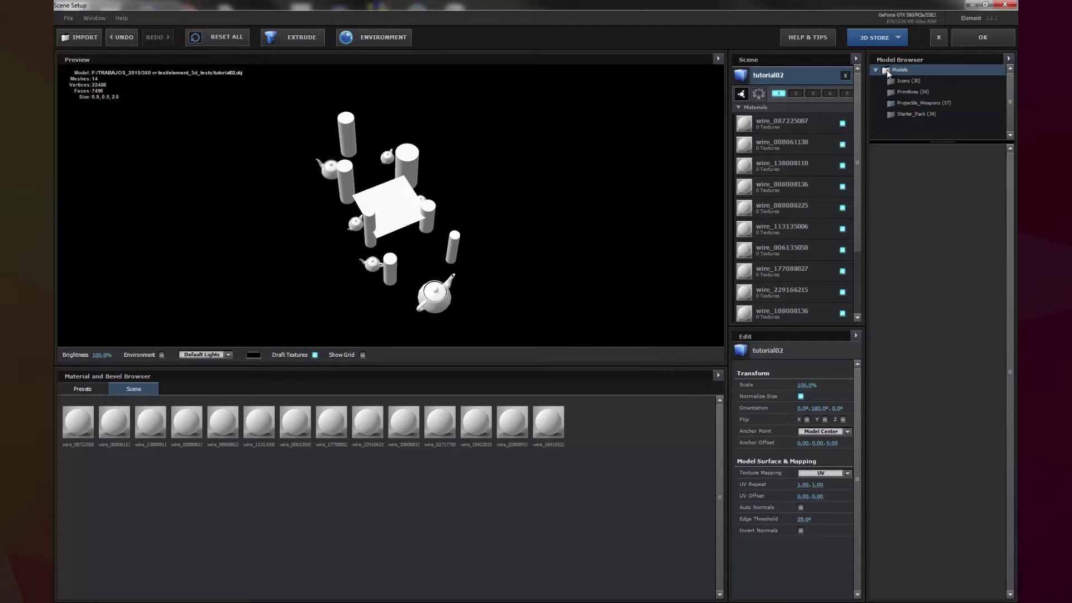
- Accept the Element scene containing the tutorial02 model, and create a group null for Group 1
click(982, 38)
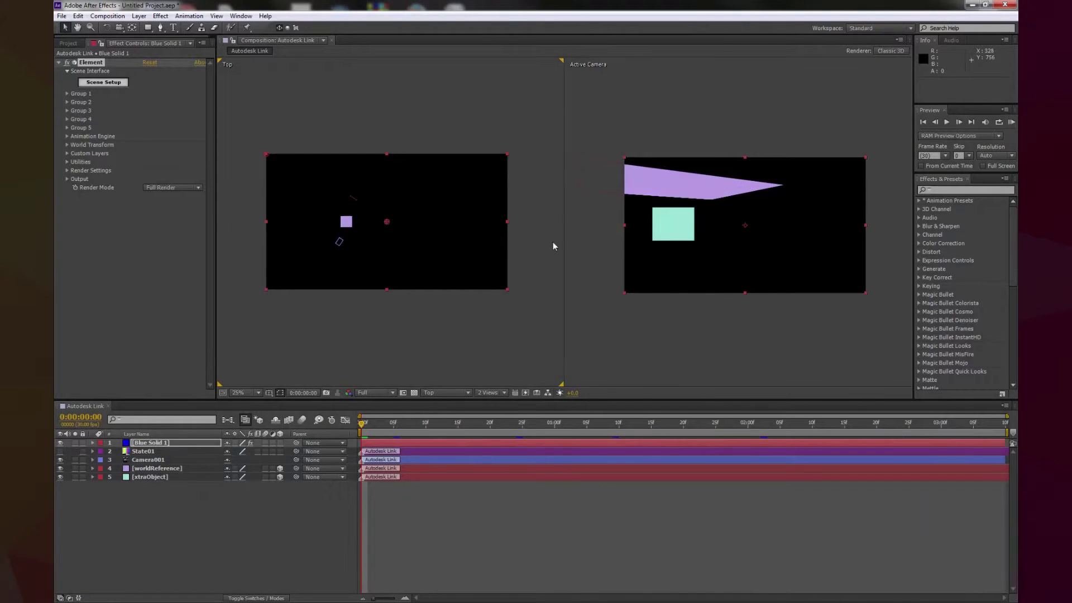
click(67, 94)
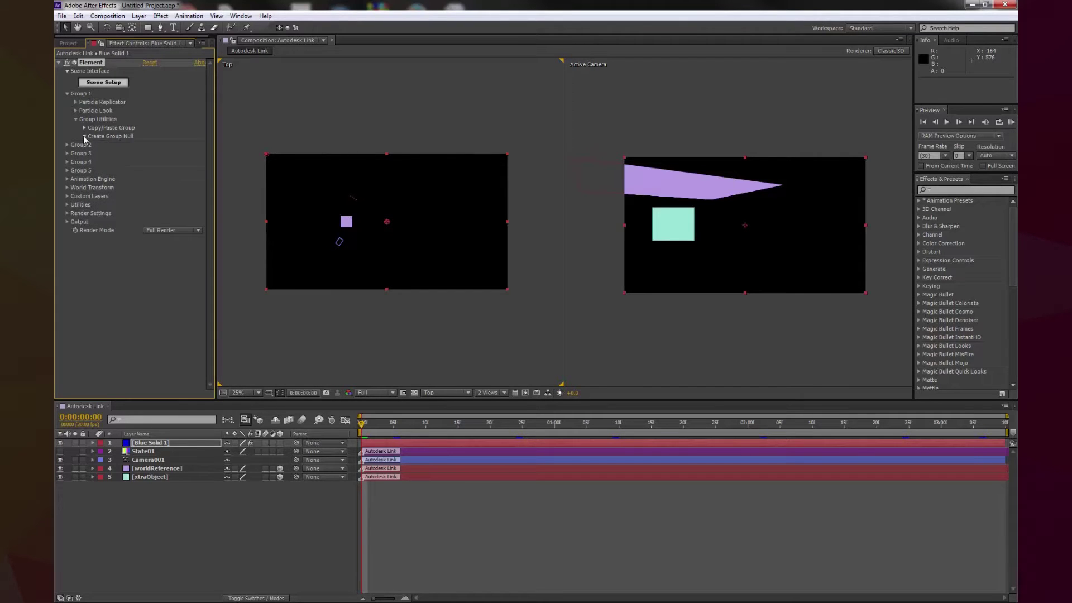
click(85, 137)
click(113, 148)
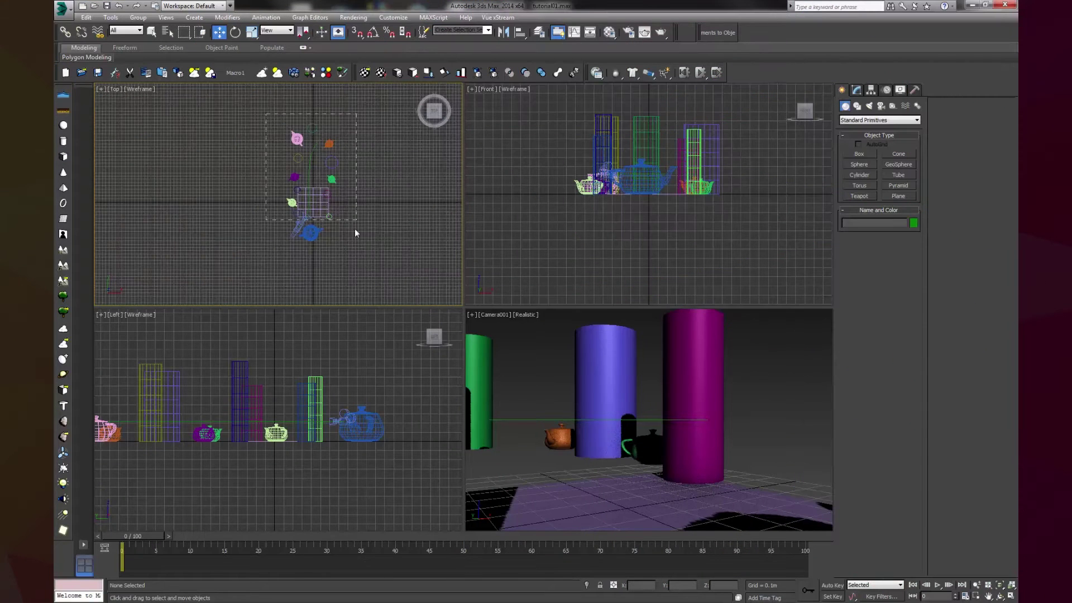
- Switch to 3ds Max and group all the scene objects, including the camera and its path, under the default name
drag(355, 233, 398, 251)
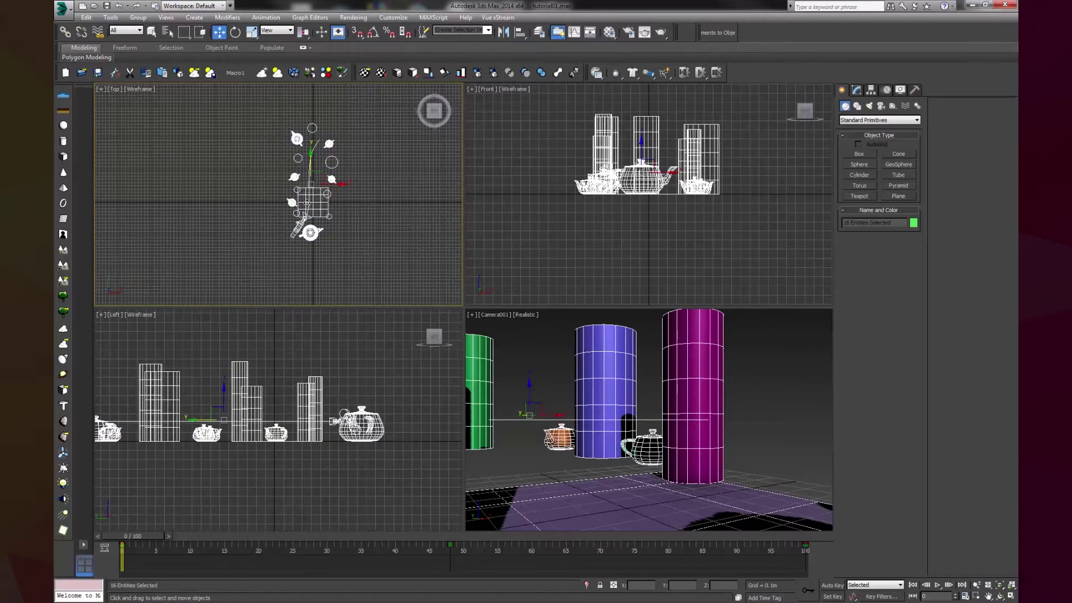
click(138, 17)
click(146, 26)
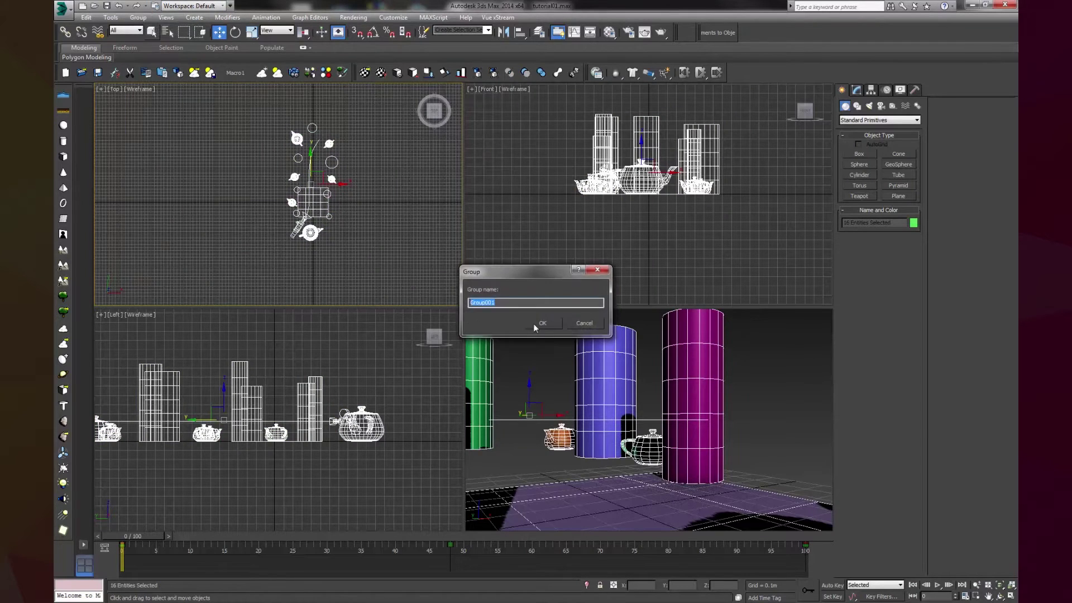
click(545, 319)
- Inspect the group's pivot in Affect Pivot Only mode with the animation at frame 0
click(871, 90)
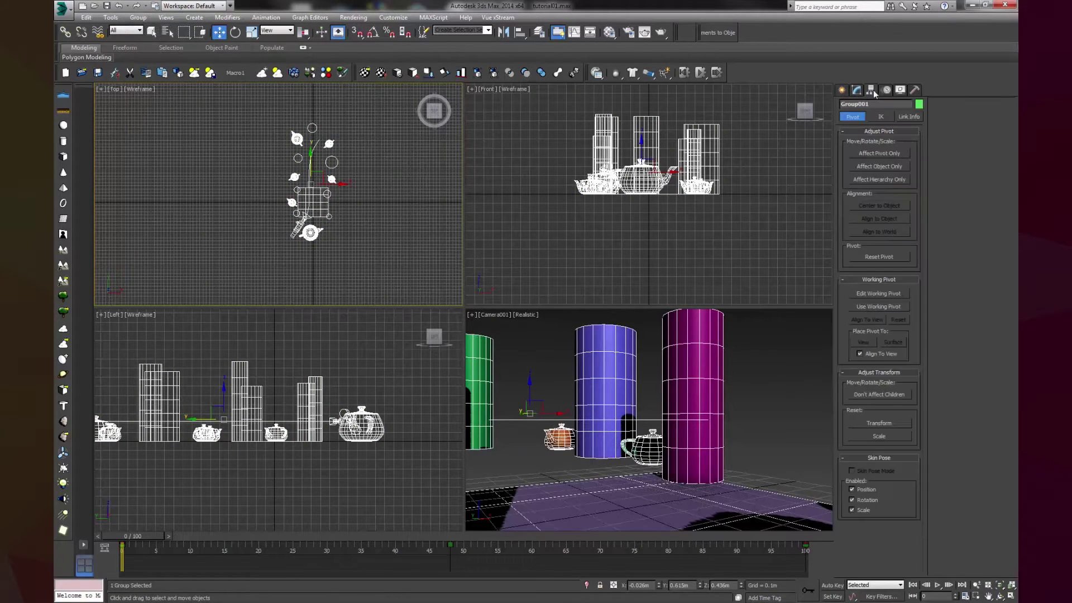
click(869, 153)
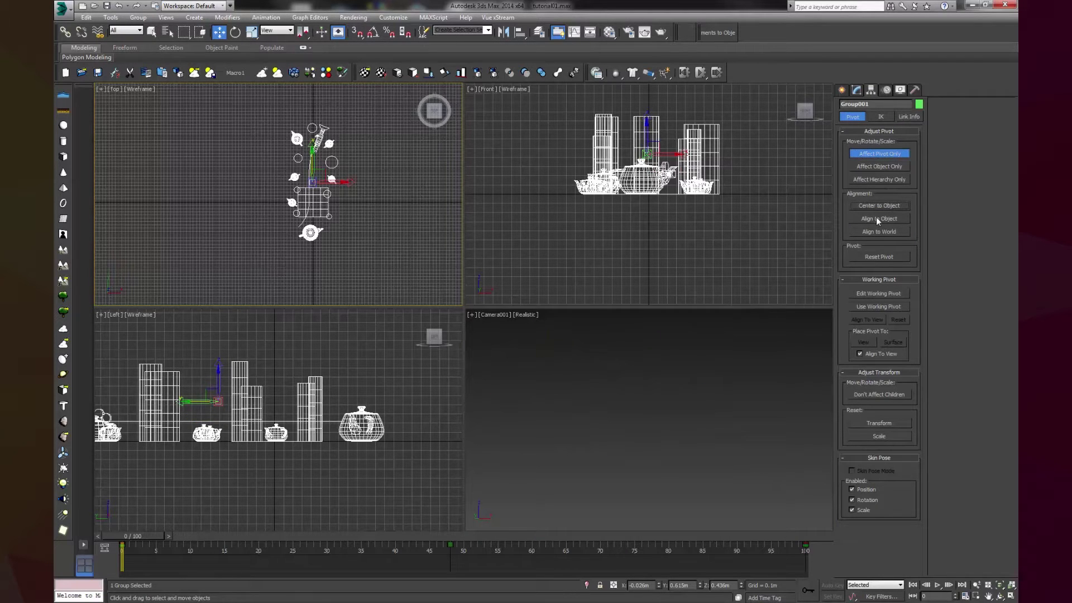
mouse_move(155, 536)
mouse_down()
mouse_move(359, 550)
mouse_move(96, 532)
mouse_move(159, 531)
mouse_move(137, 539)
mouse_up()
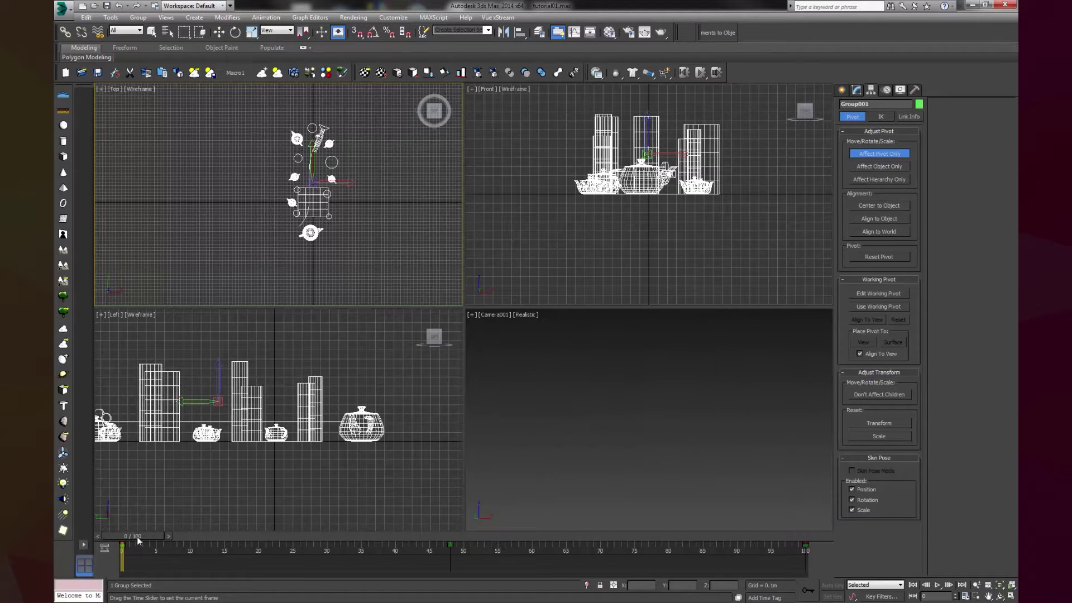
click(860, 153)
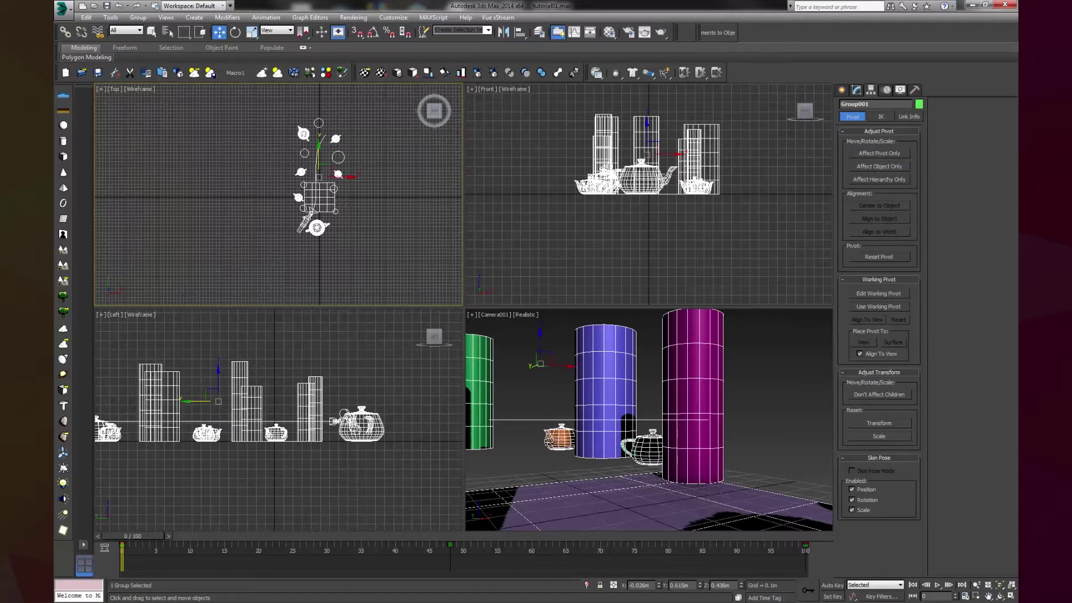
- Move the whole group to the world origin by setting its absolute X, Y and Z position to 0
click(428, 200)
click(336, 172)
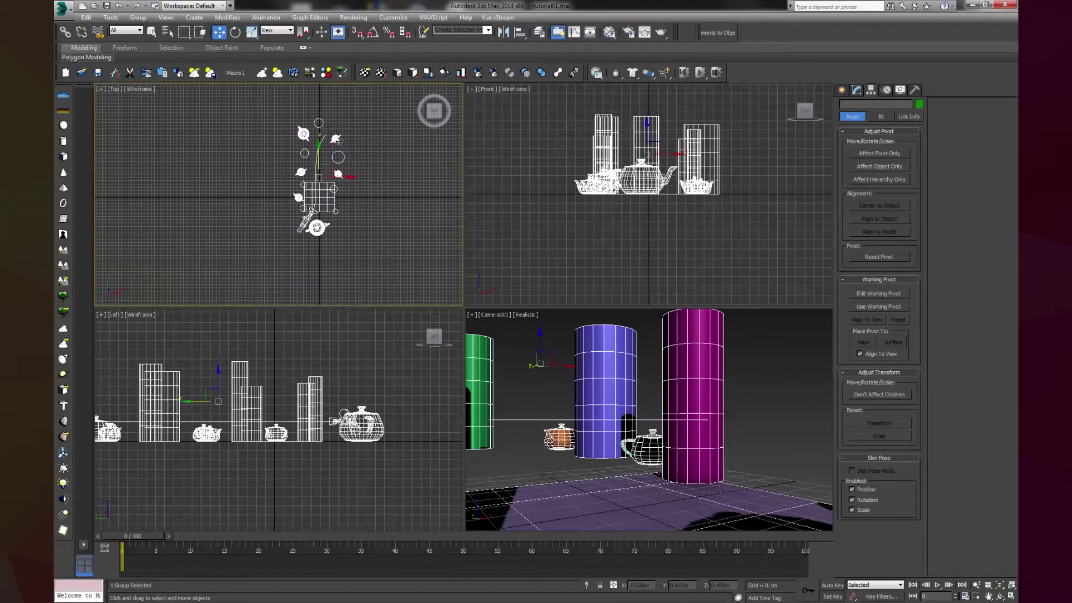
drag(334, 168, 334, 158)
right_click(558, 184)
click(890, 156)
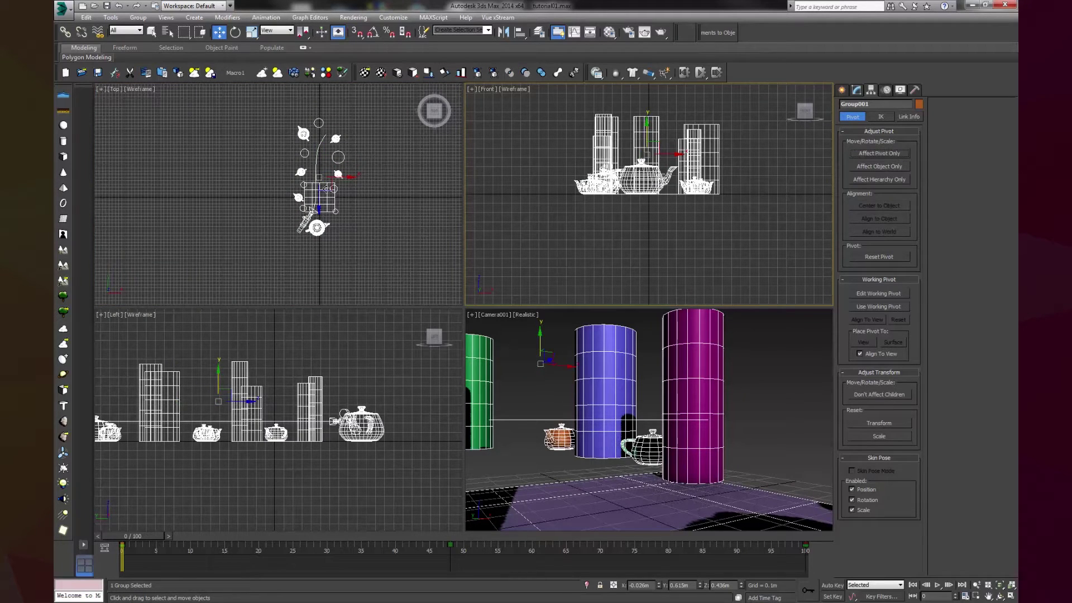
right_click(220, 34)
text(0)
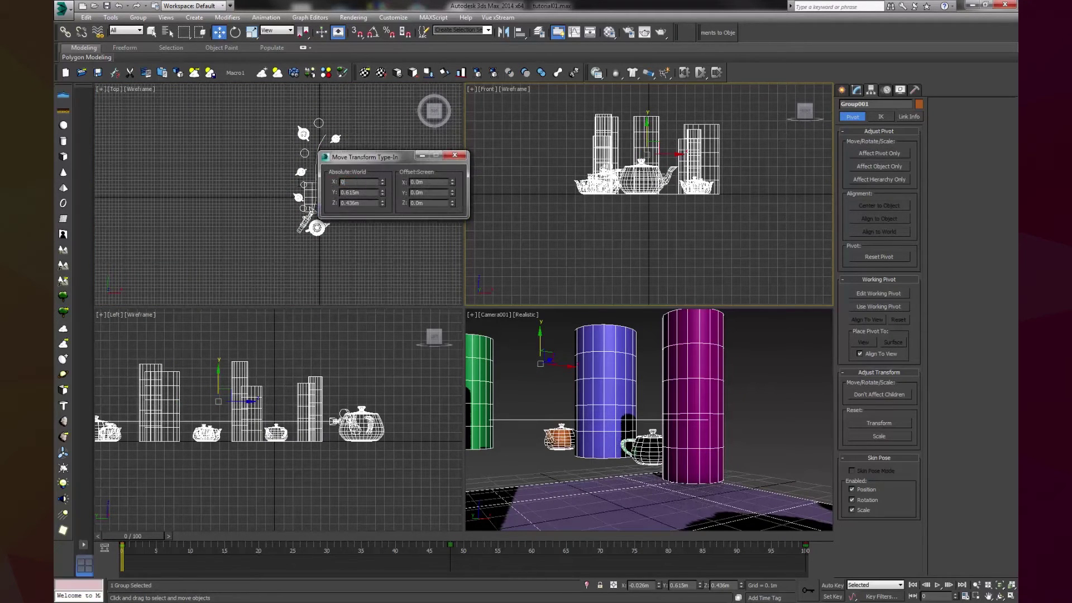
key(Tab)
text(0)
key(Tab)
text(0)
key(Return)
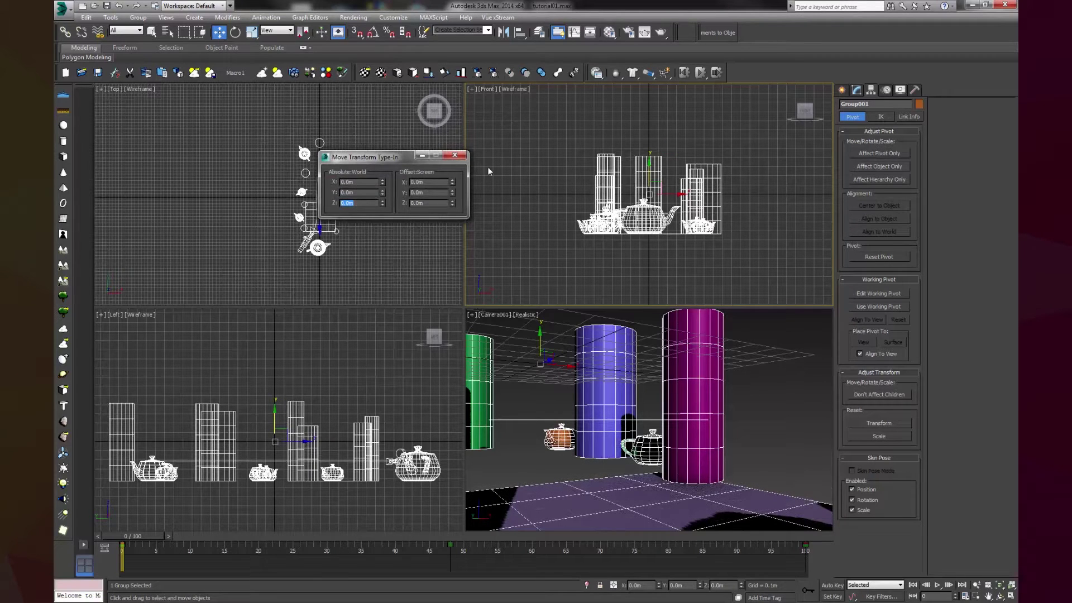
click(454, 154)
- Check the camera animation in the Camera001 view by scrubbing the timeline, and reselect the group
click(751, 398)
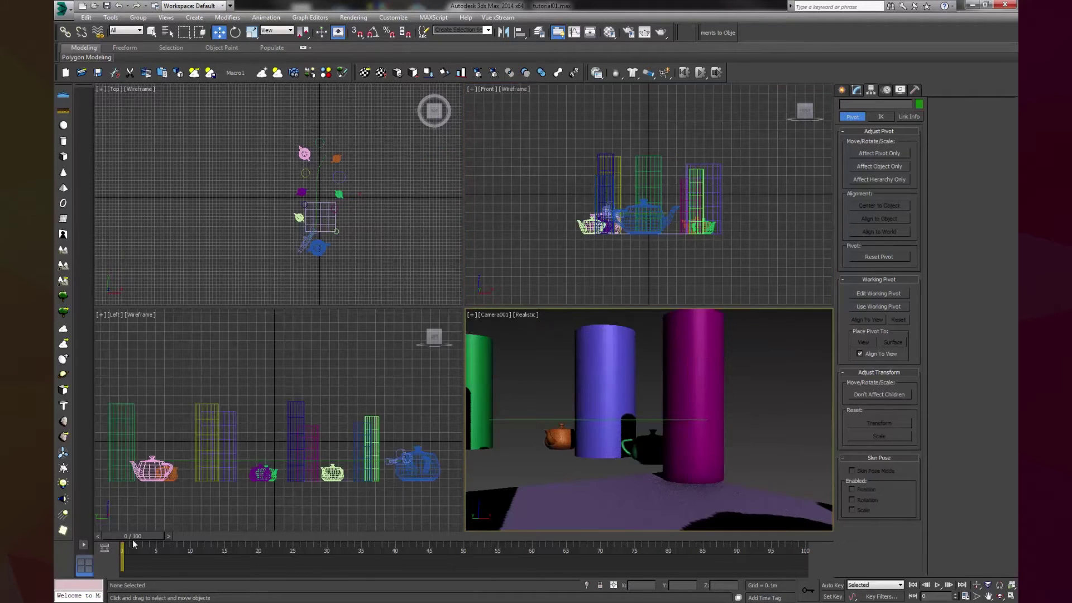
drag(134, 540, 54, 571)
key(w)
click(334, 213)
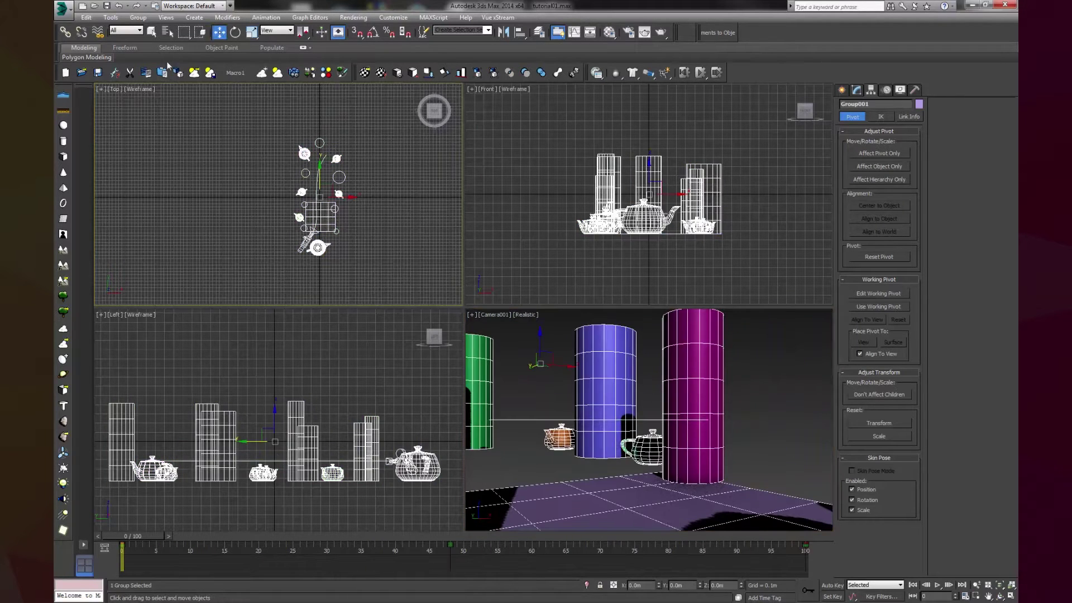
- Ungroup Group001 to release all the scene objects, and clear the selection
click(138, 18)
click(157, 43)
click(360, 202)
- Move the floor plane to the world origin by setting its absolute X, Y and Z position to 0
scroll(311, 226, up, 3)
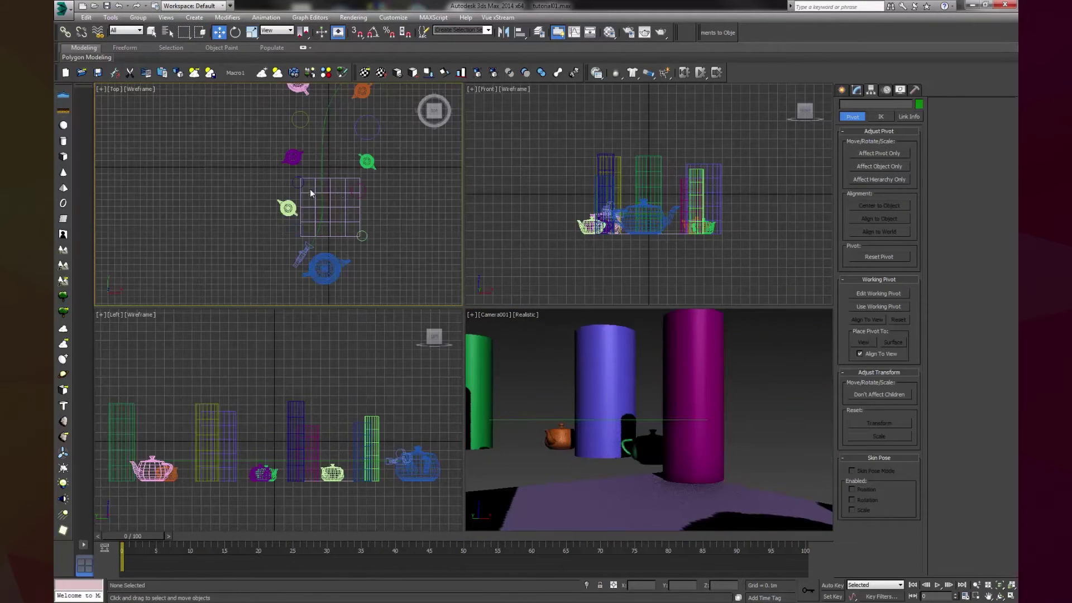
click(331, 194)
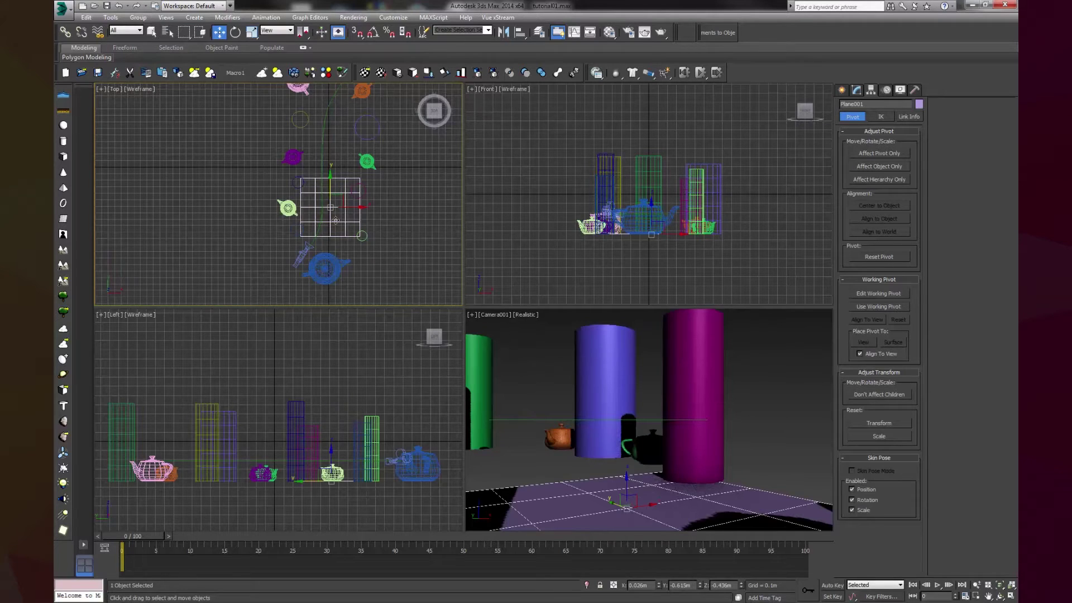
right_click(218, 33)
text(0.0m)
key(Tab)
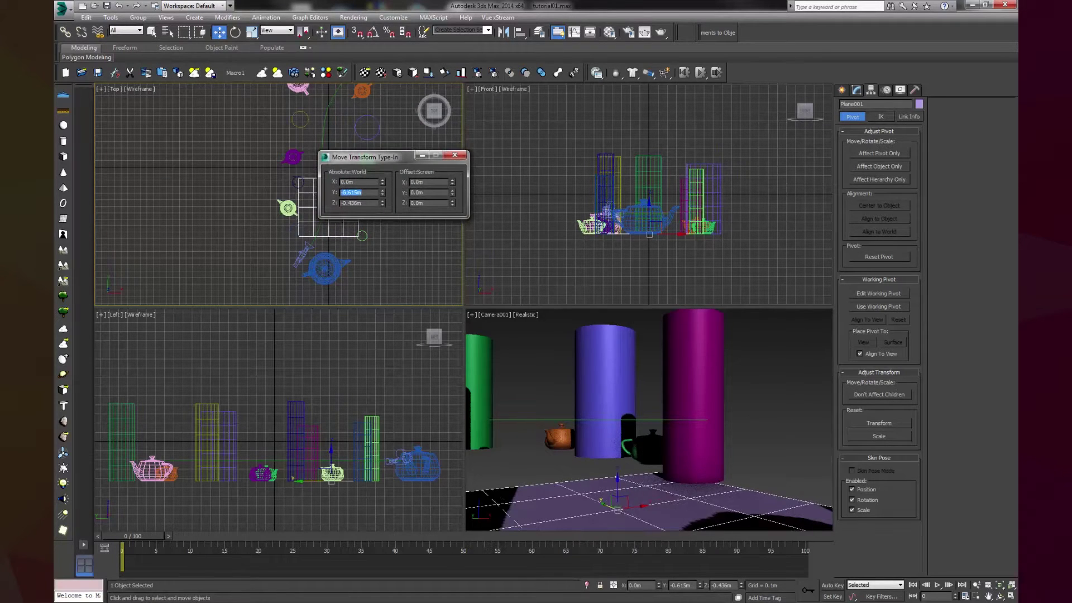
text(0)
key(Tab)
text(0)
key(Return)
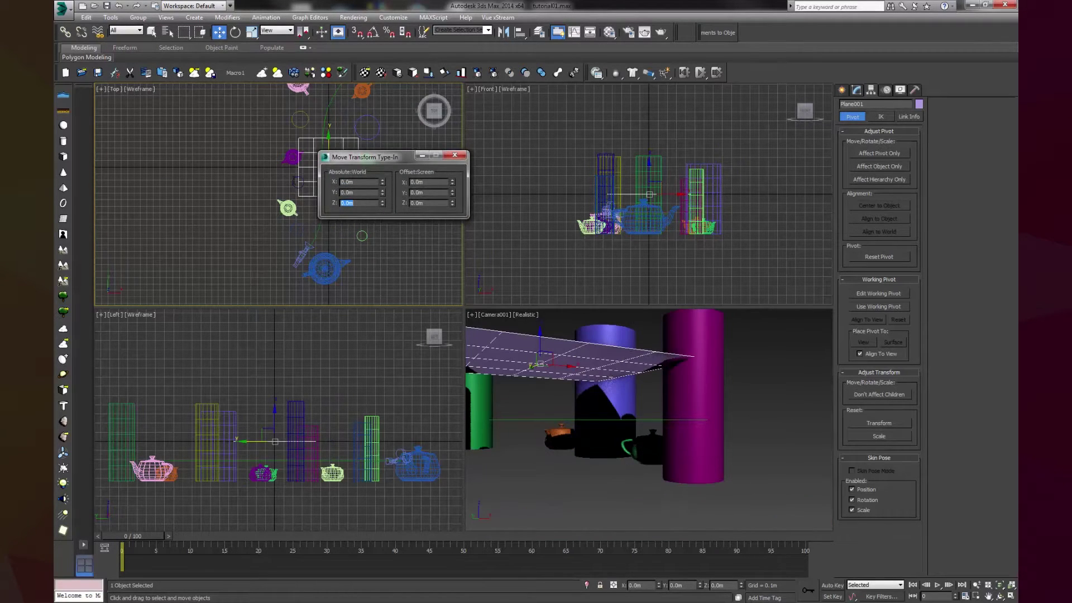
click(455, 156)
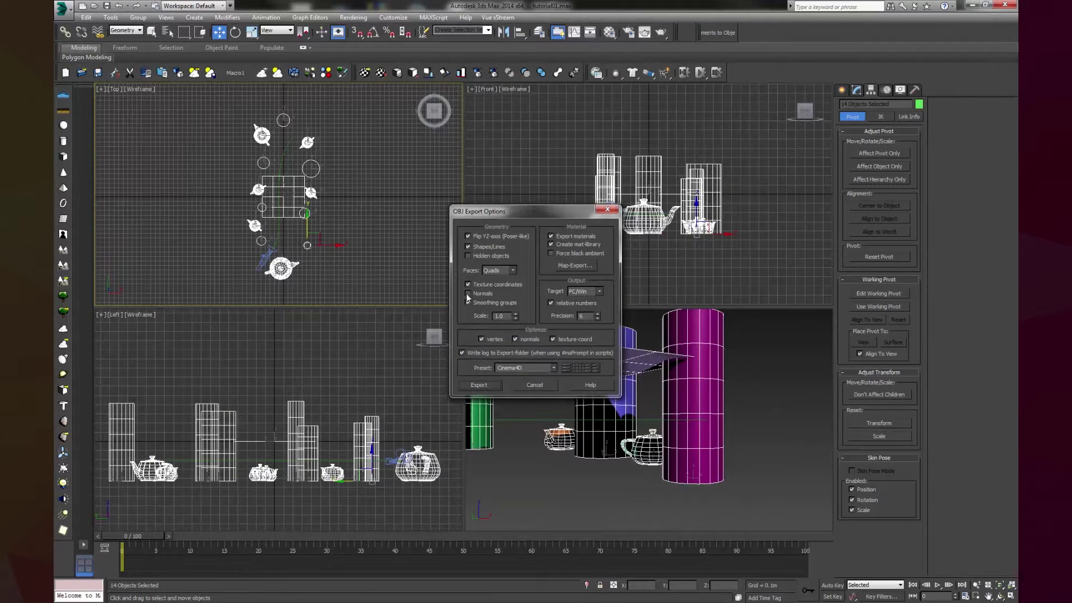
- Export the selected scene geometry as OBJ with the Cinema4D preset and quad faces
click(554, 368)
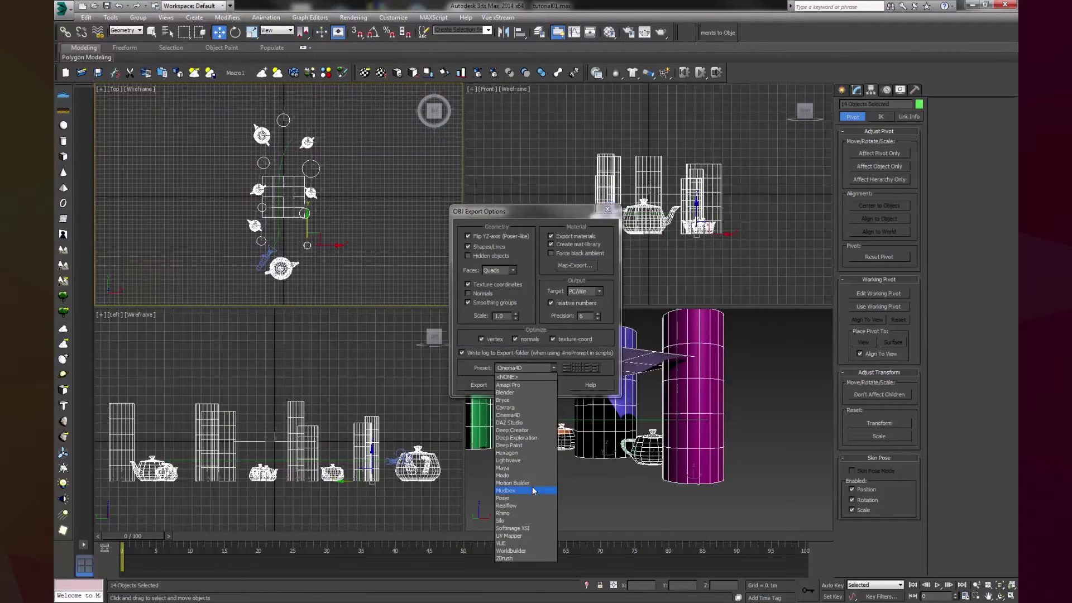
click(536, 417)
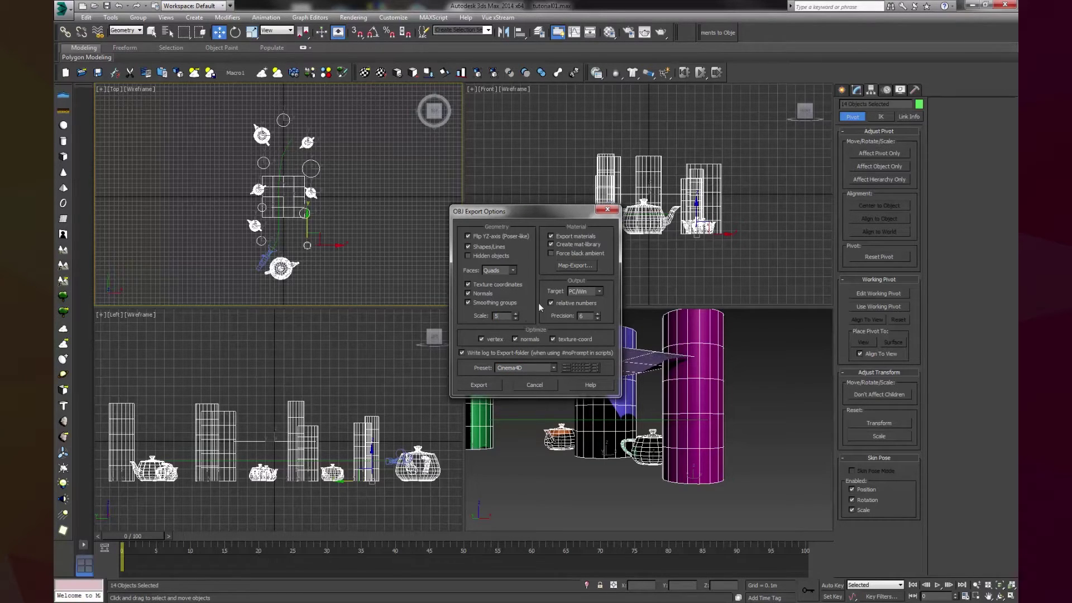
click(478, 385)
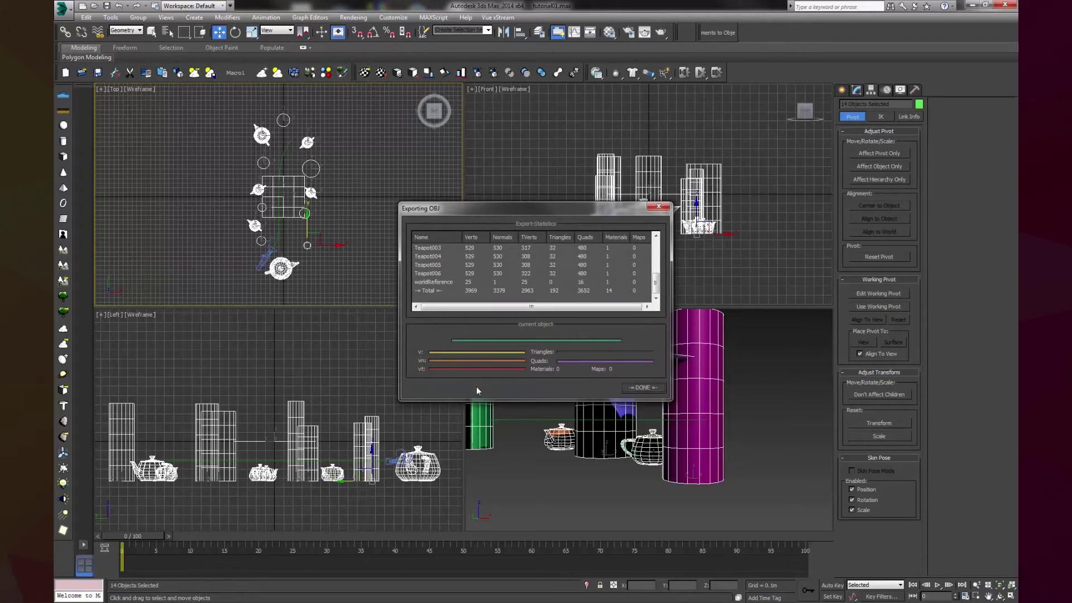
click(639, 387)
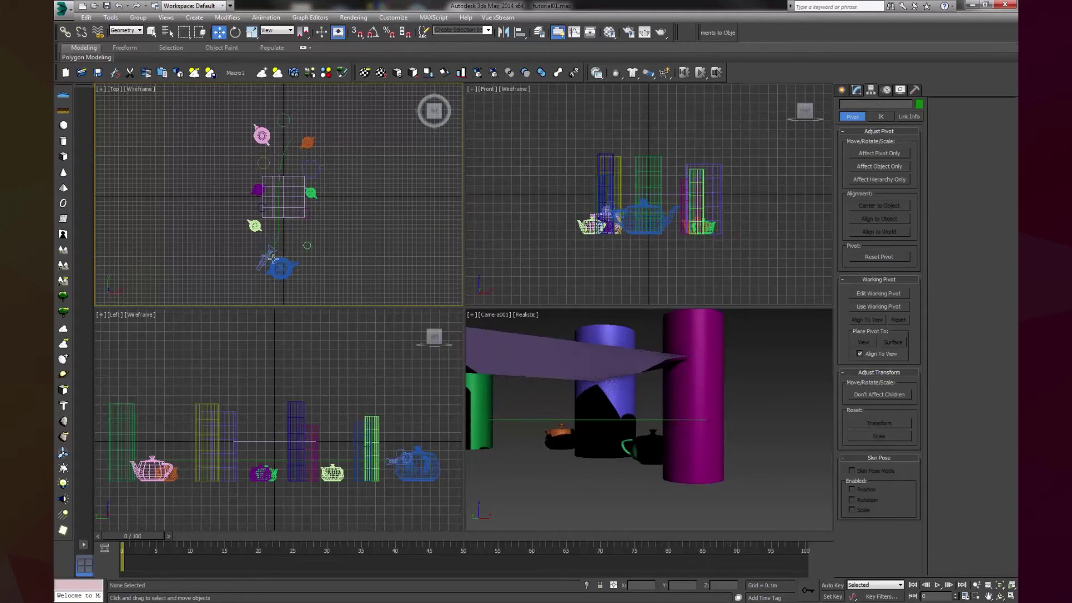
- Select the worldReference plane in the Top view and restore the selection filter to All
scroll(295, 405, down, 3)
click(290, 236)
click(289, 217)
click(139, 30)
click(120, 39)
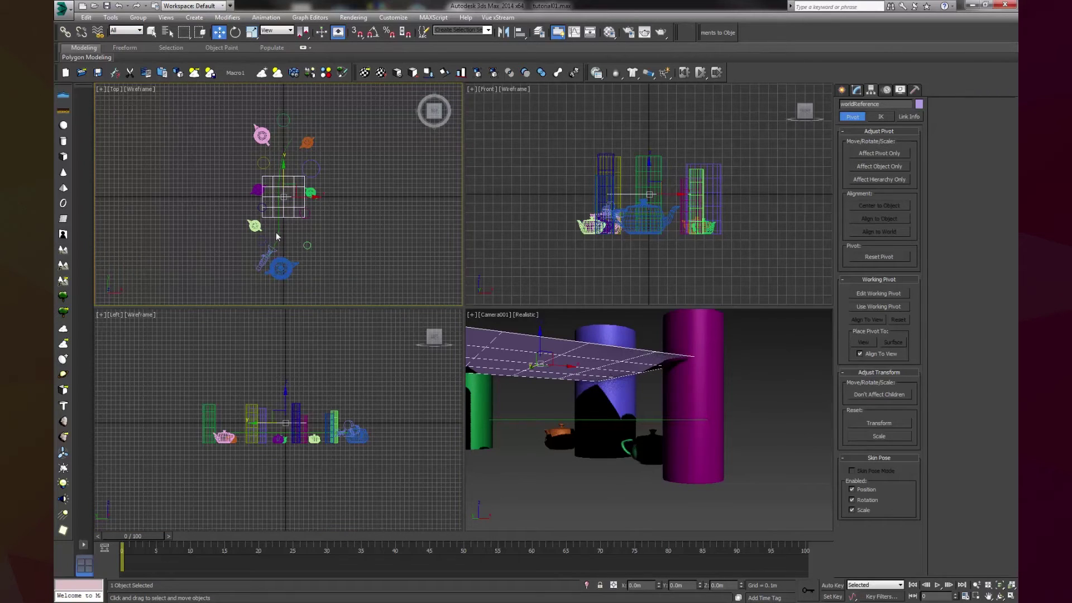
- Select the camera in the Top view and open State Sets, moving its window clear of the viewports
ctrl+click(265, 259)
middle_drag(270, 248, 258, 260)
click(385, 19)
mouse_move(352, 17)
click(368, 245)
click(470, 190)
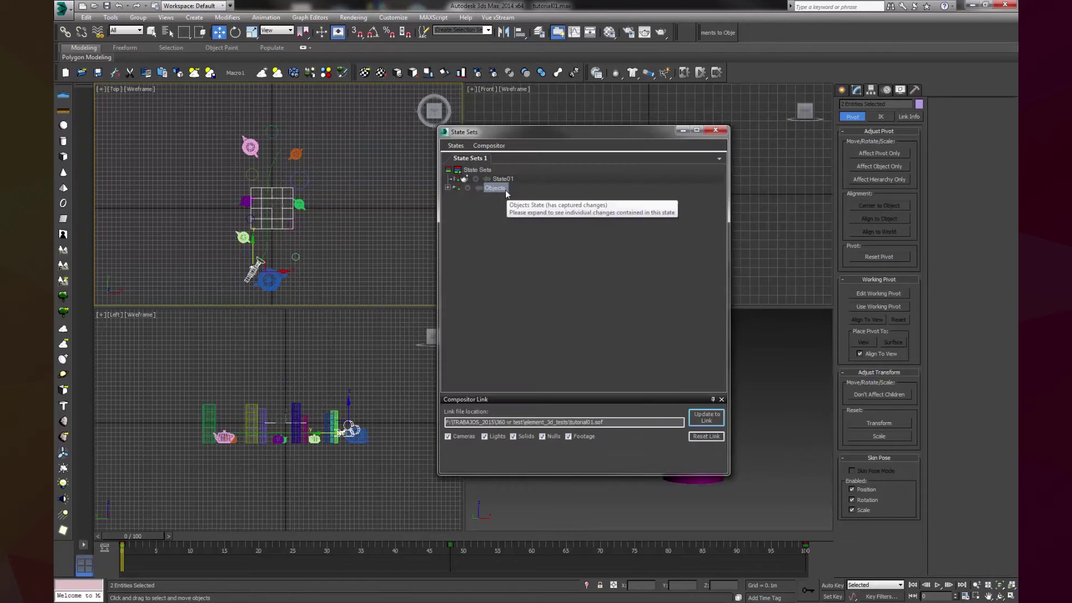
drag(674, 129, 54, 144)
- Advance the animation to frame 99 and create a standard plane in the Front view
mouse_move(122, 550)
mouse_down()
mouse_move(809, 537)
mouse_move(621, 560)
mouse_move(800, 564)
mouse_up()
click(841, 89)
click(897, 195)
drag(622, 185, 676, 228)
right_click(675, 228)
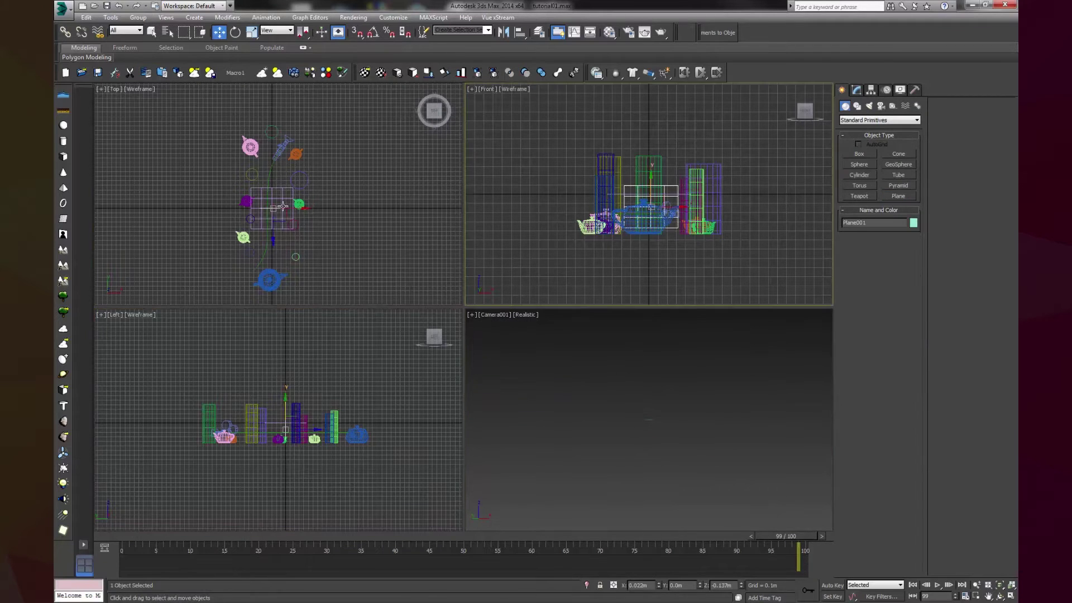
- Move and rotate the new plane so it stands in front of the camera at frame 99, and name it xtraObject
key(w)
middle_drag(281, 190, 268, 220)
mouse_move(268, 220)
mouse_down()
mouse_move(291, 142)
mouse_move(337, 148)
mouse_move(293, 145)
mouse_up()
key(e)
key(w)
right_click(701, 192)
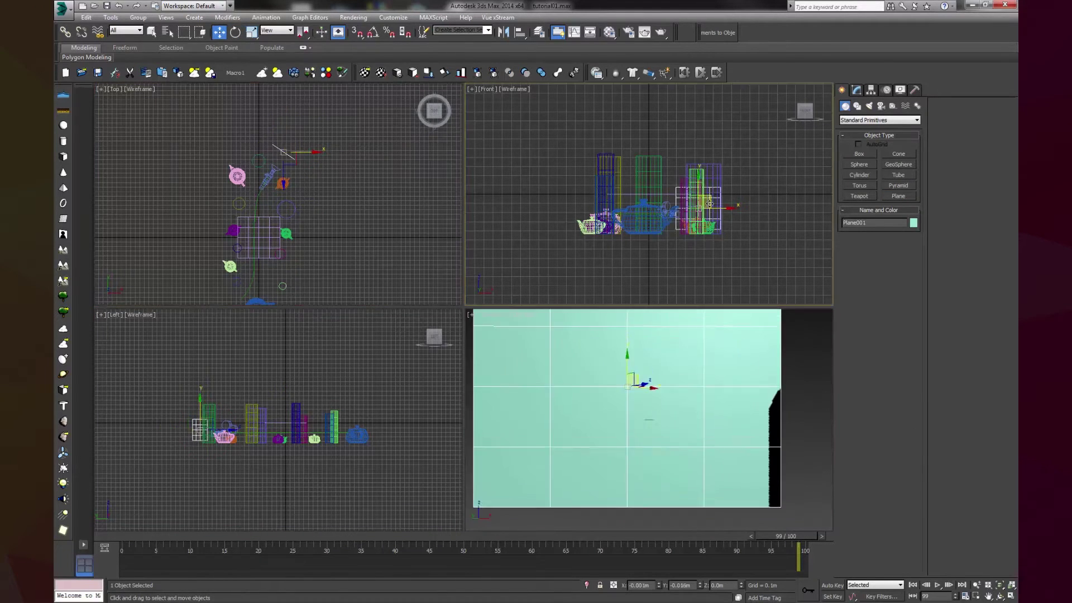
drag(711, 196, 712, 202)
text(ExtraObject)
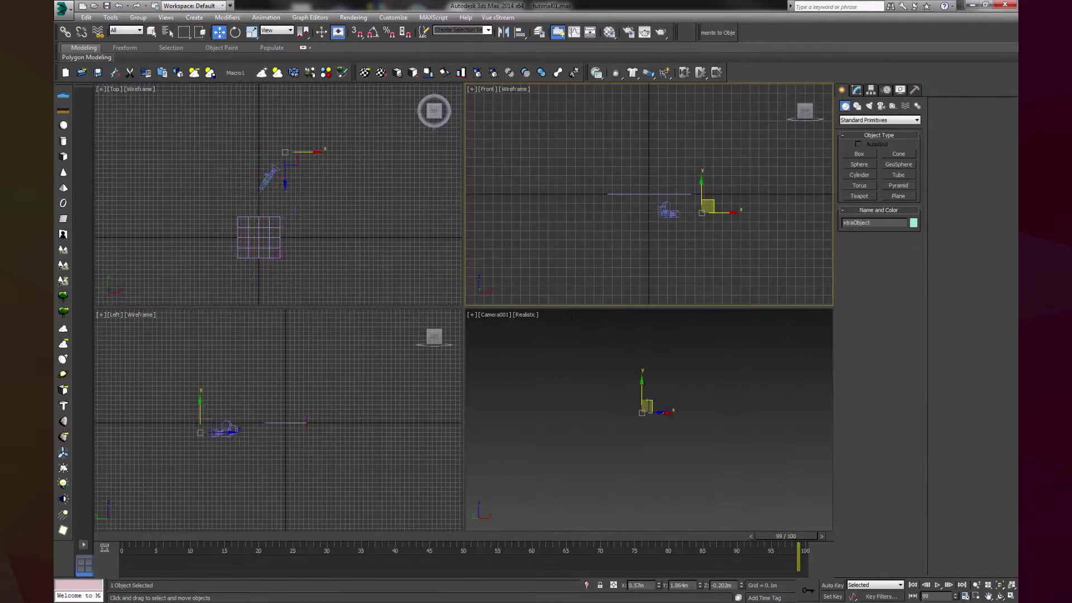
- Capture the scene changes in the Objects state with the animation at frame 100, and update the compositor link file
click(259, 237)
click(269, 177)
click(284, 152)
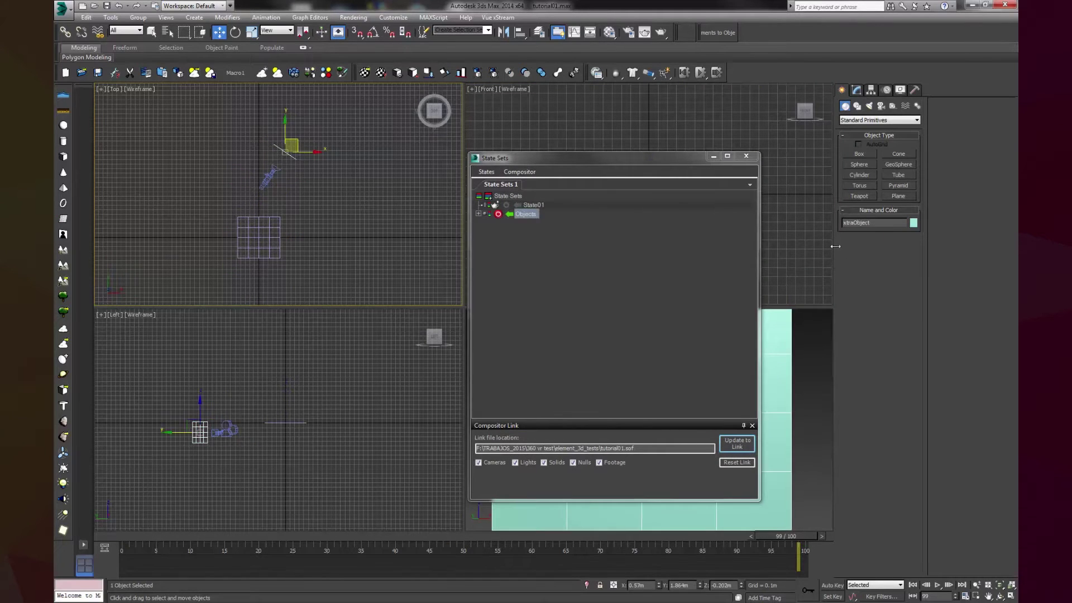
drag(785, 536, 849, 590)
click(729, 450)
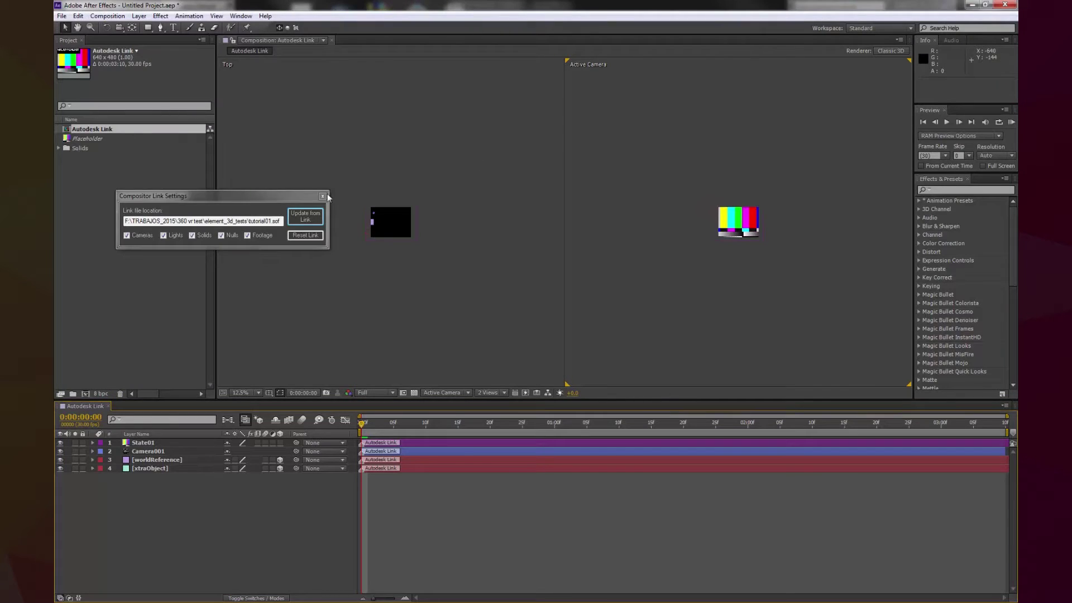
- Switch to After Effects, start a new project and create a compositor link to the State Sets file
click(62, 16)
mouse_move(70, 29)
click(270, 27)
click(548, 318)
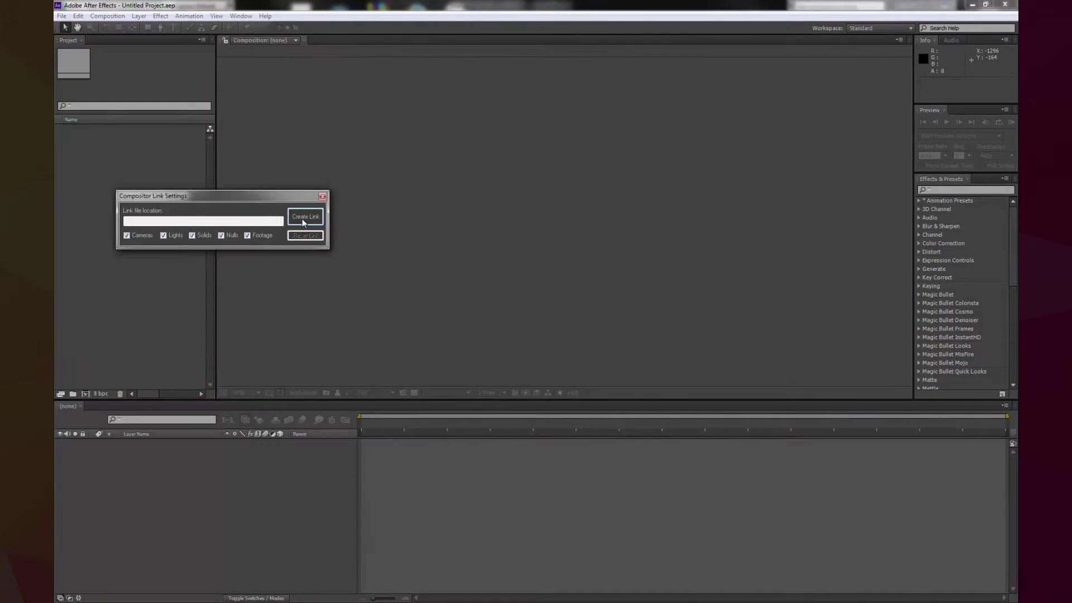
click(303, 219)
double_click(246, 314)
click(322, 196)
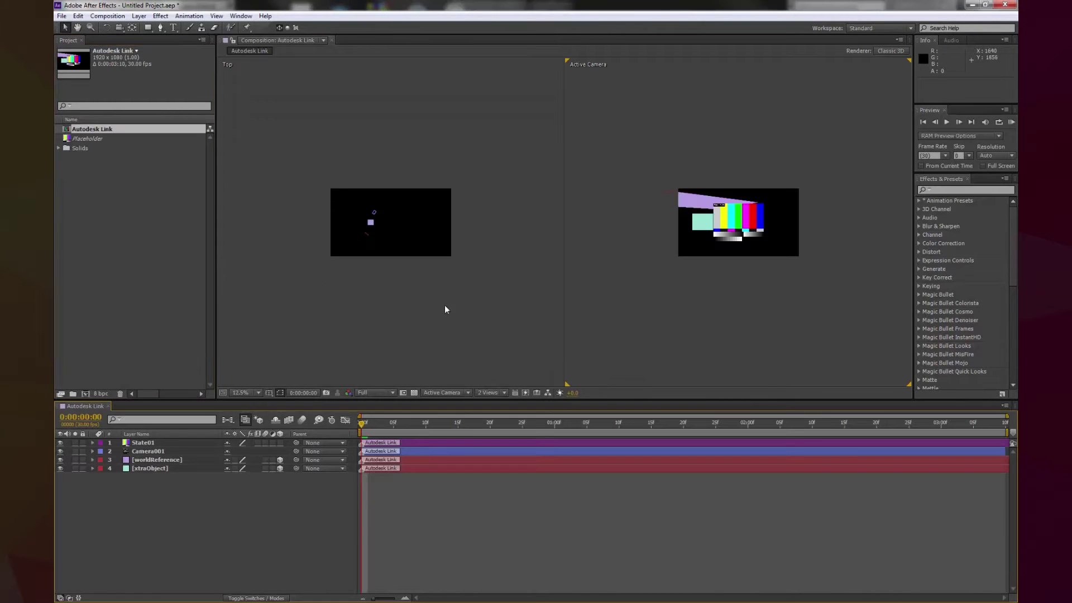
- Hide the State01 layer and check the linked camera's animation, returning to frame 0
click(60, 442)
drag(373, 423, 701, 480)
key(Home)
click(355, 201)
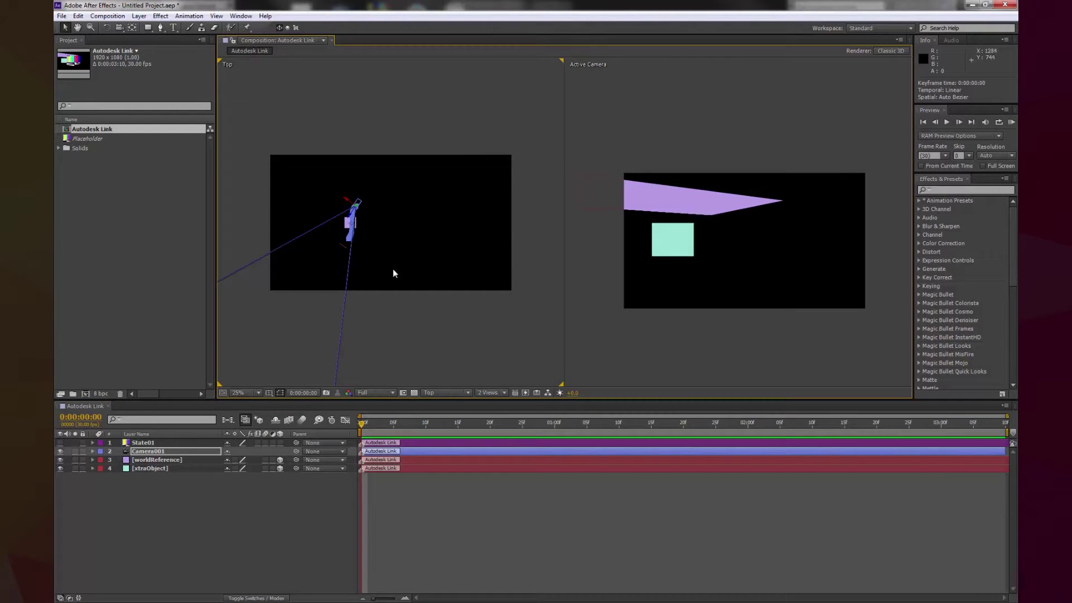
click(488, 516)
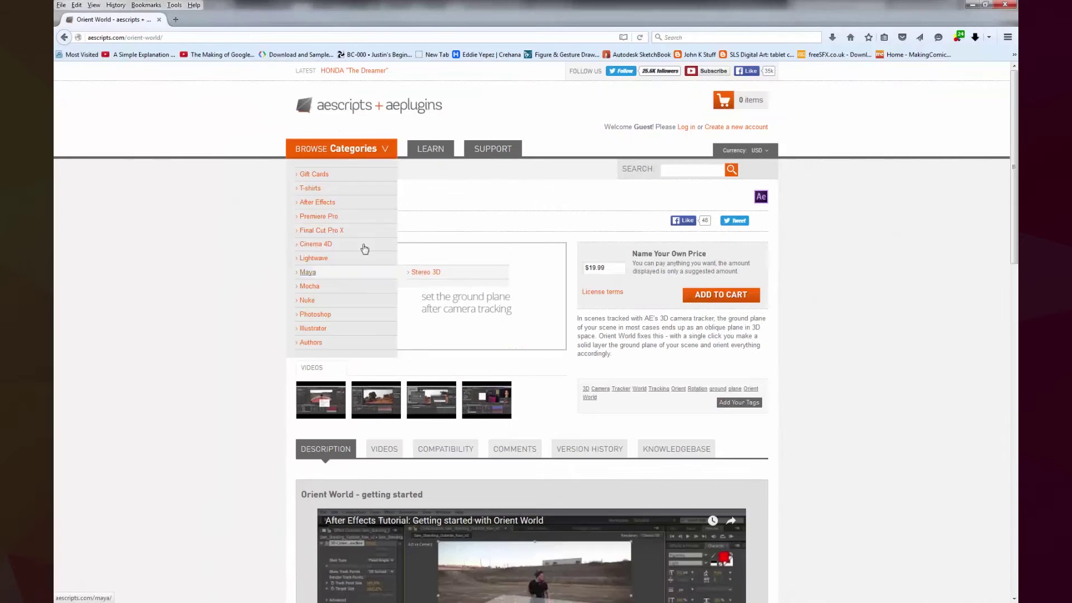
- Look through the Orient World product page on the aescripts website, and return to After Effects
scroll(219, 359, down, 10)
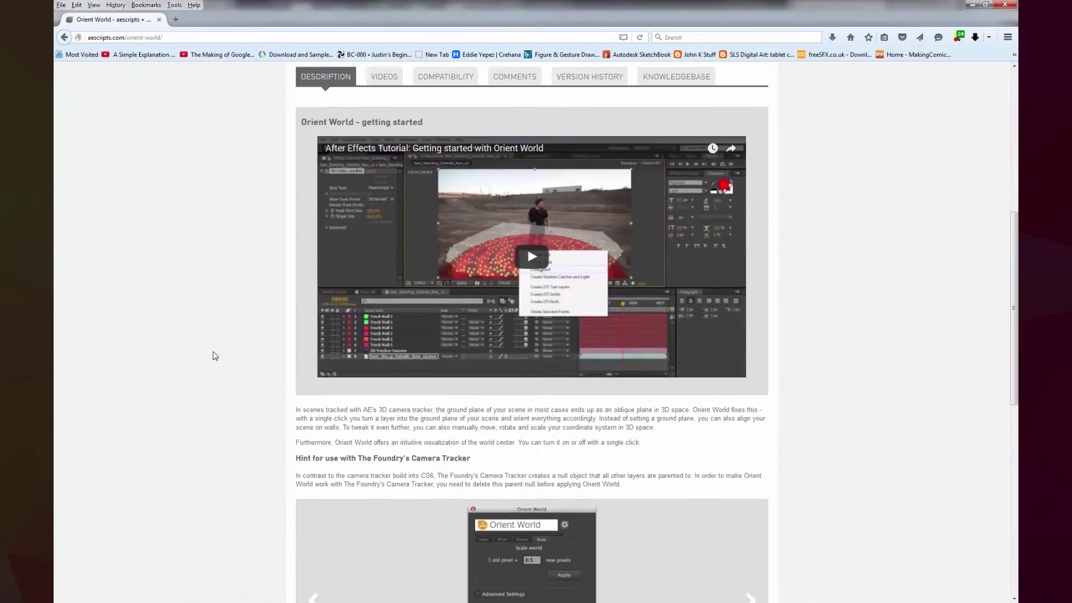
scroll(215, 357, up, 6)
scroll(216, 357, up, 5)
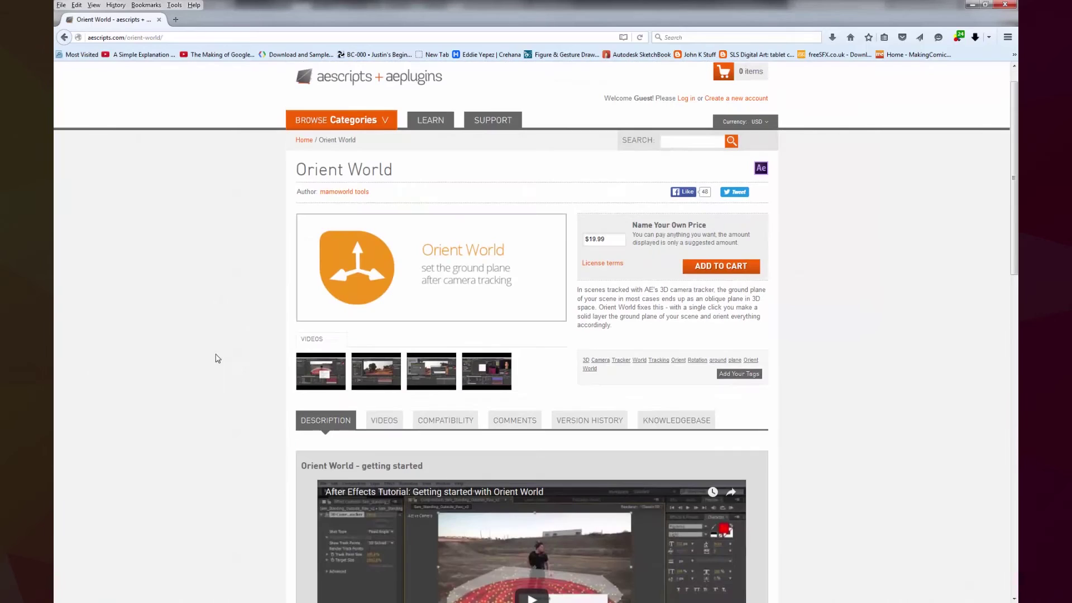
click(974, 5)
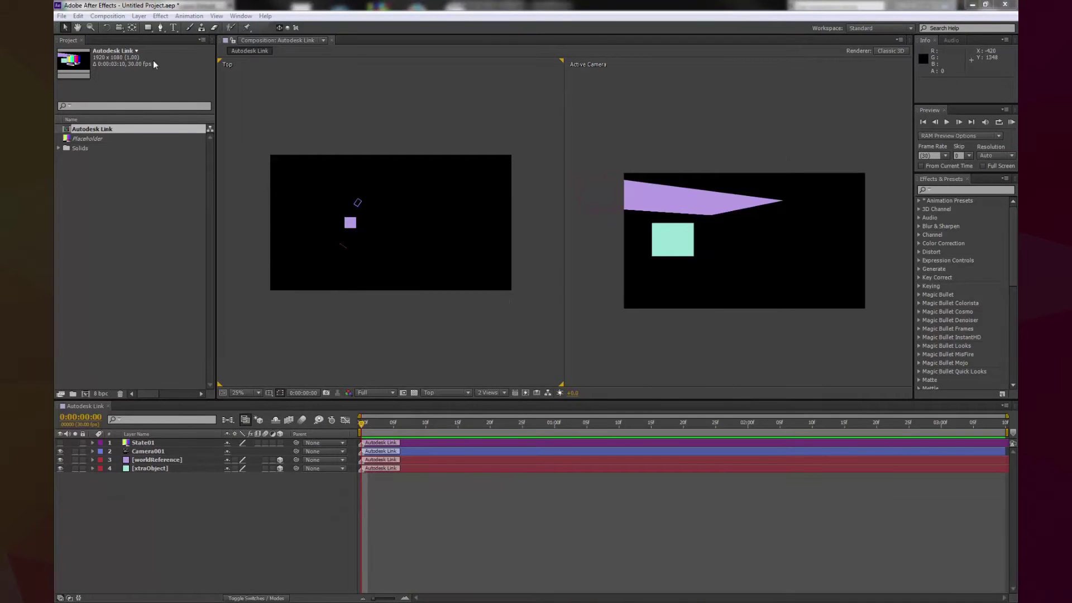
- Open the OrientWorld script with advanced settings, world center [0,0,0] and the layer used as ground plane (x,z)
click(240, 15)
click(124, 393)
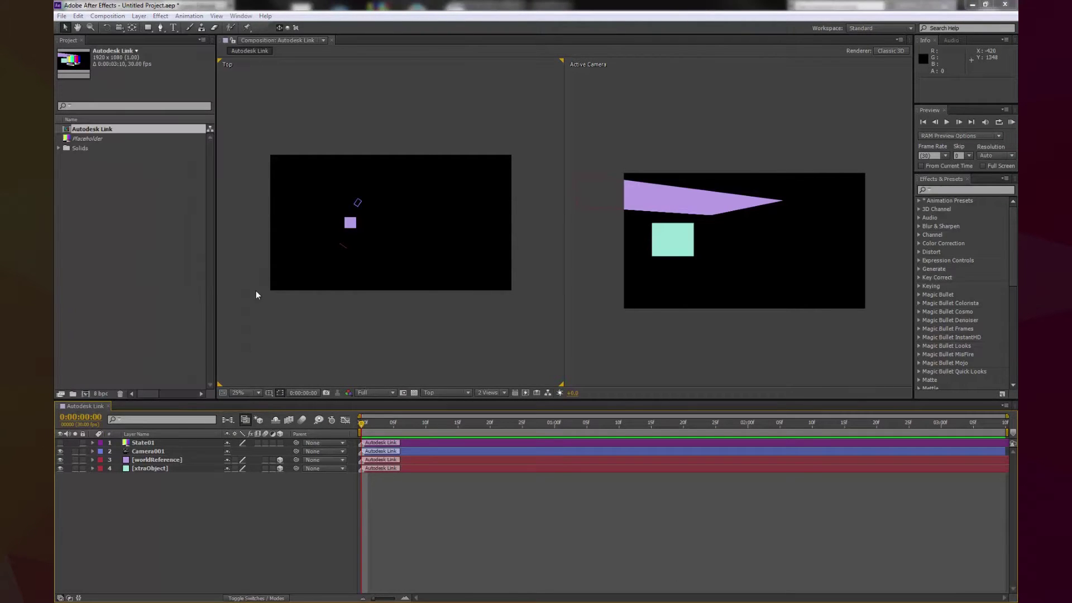
drag(426, 295, 242, 294)
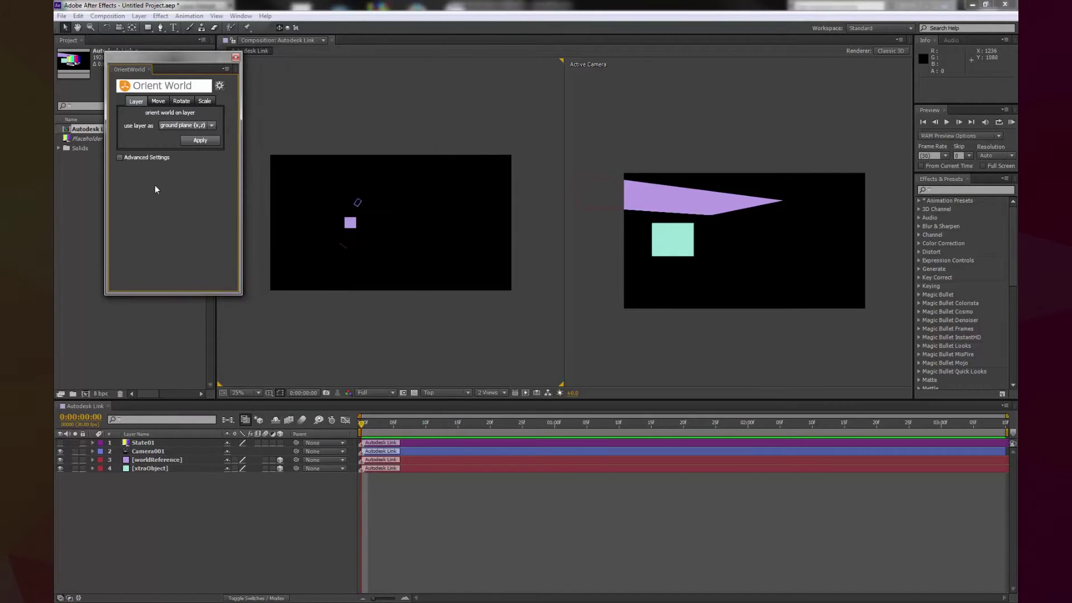
click(144, 157)
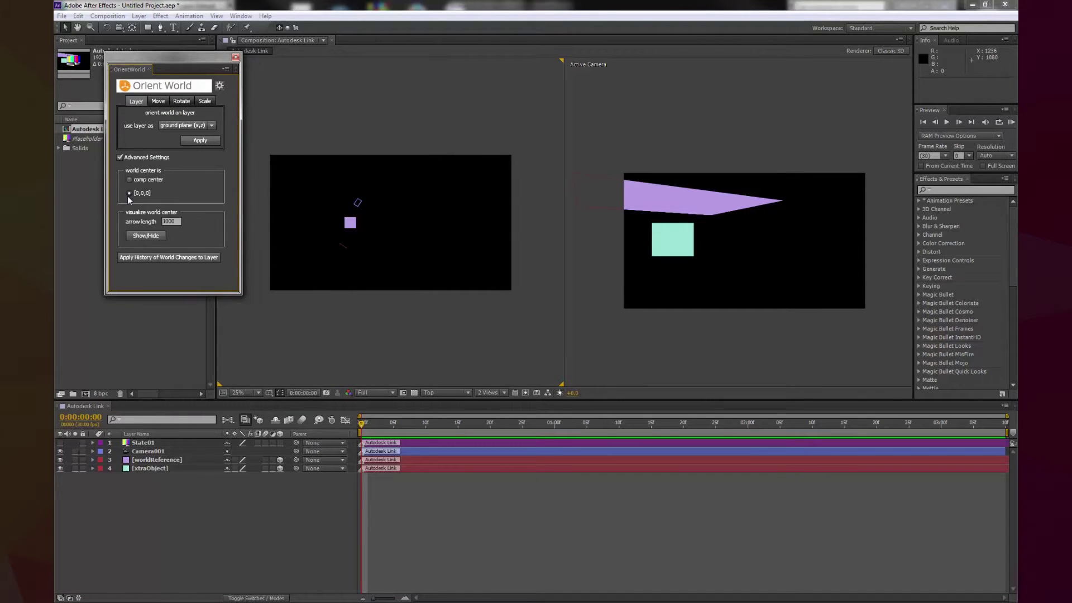
click(187, 126)
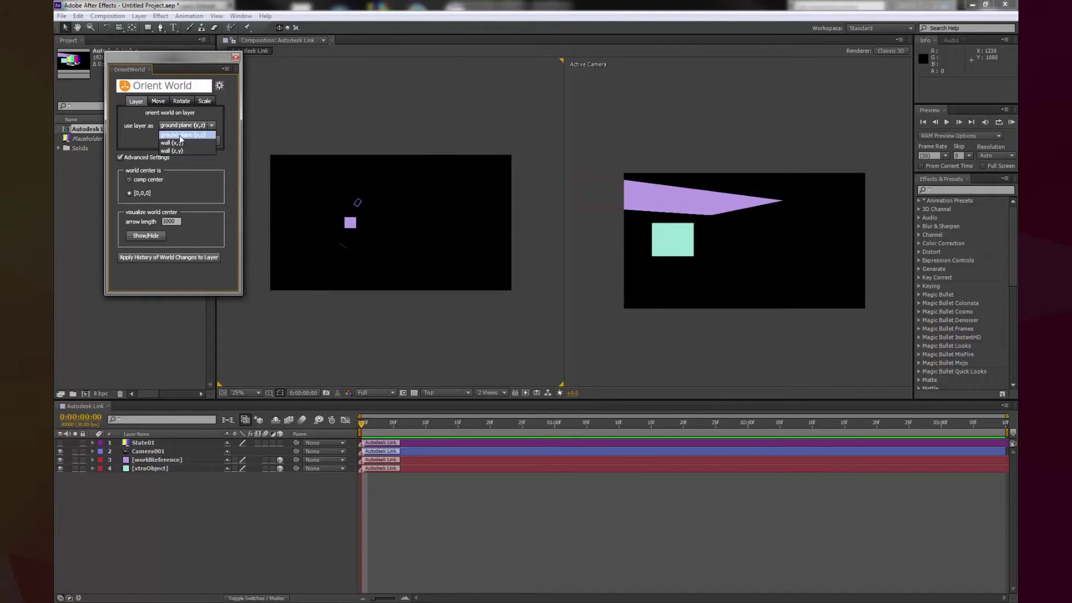
click(180, 135)
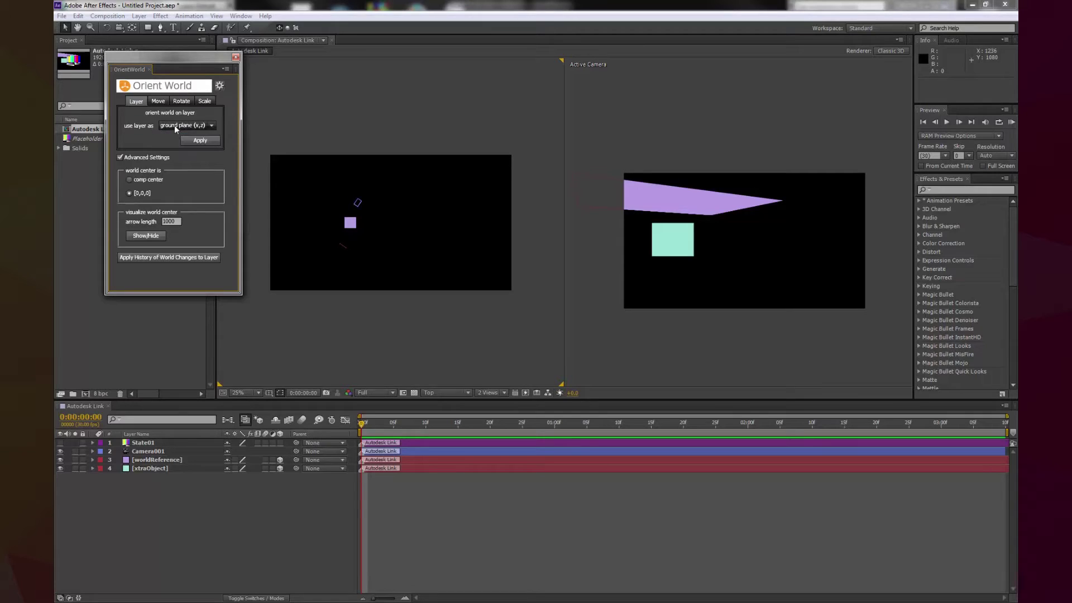
- Orient the world on the worldReference layer and check the result along the timeline from frame 0
click(152, 462)
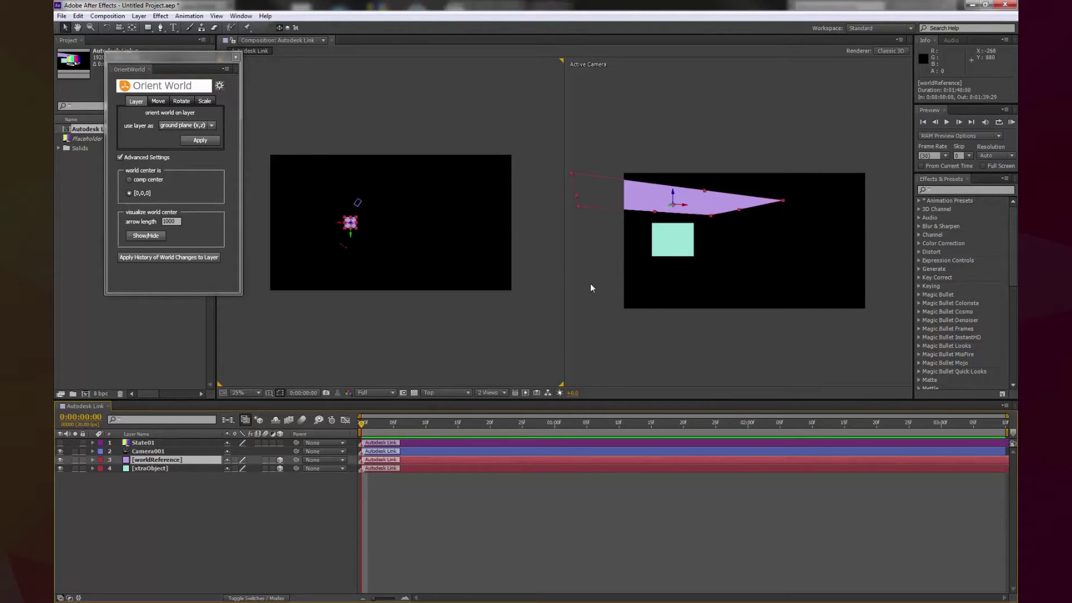
click(200, 140)
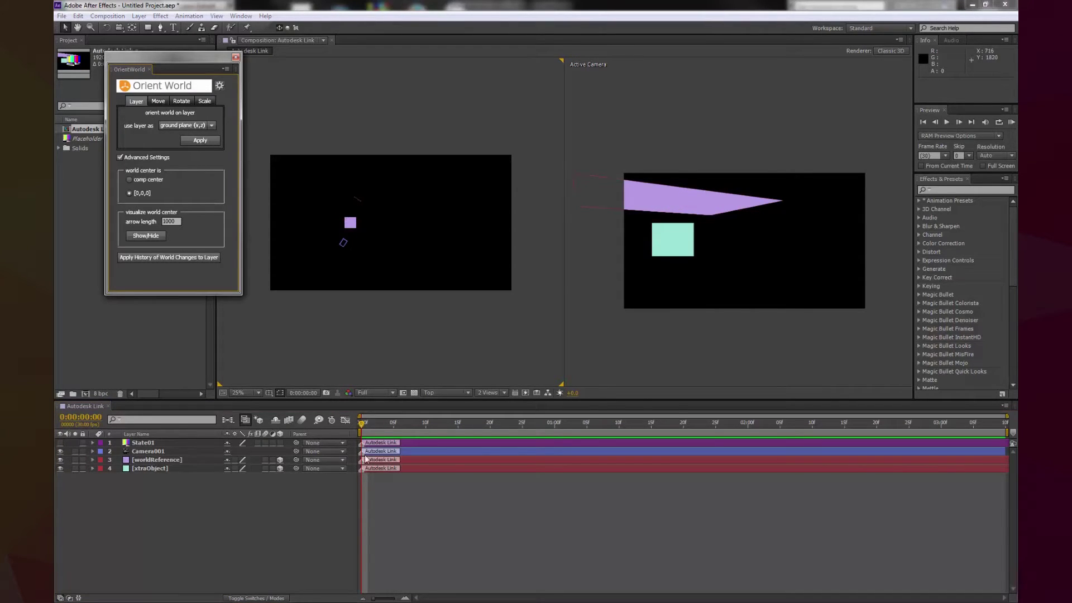
drag(375, 426, 360, 463)
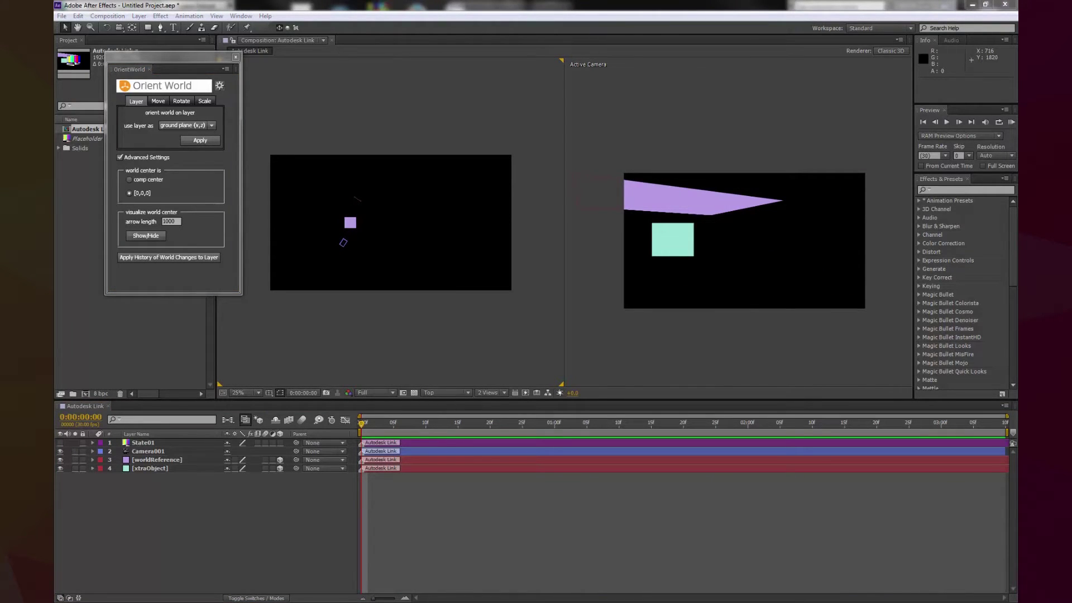
drag(363, 425, 360, 469)
- Create a comp-size blue solid with the Element effect and import tutorial02.obj into its scene
key(ctrl+y)
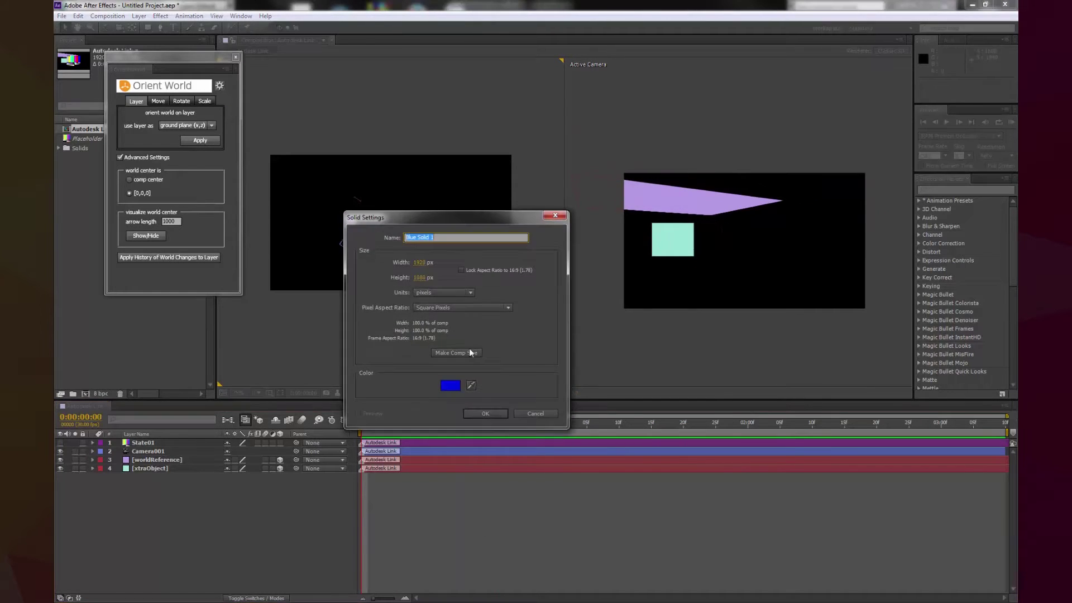
click(485, 415)
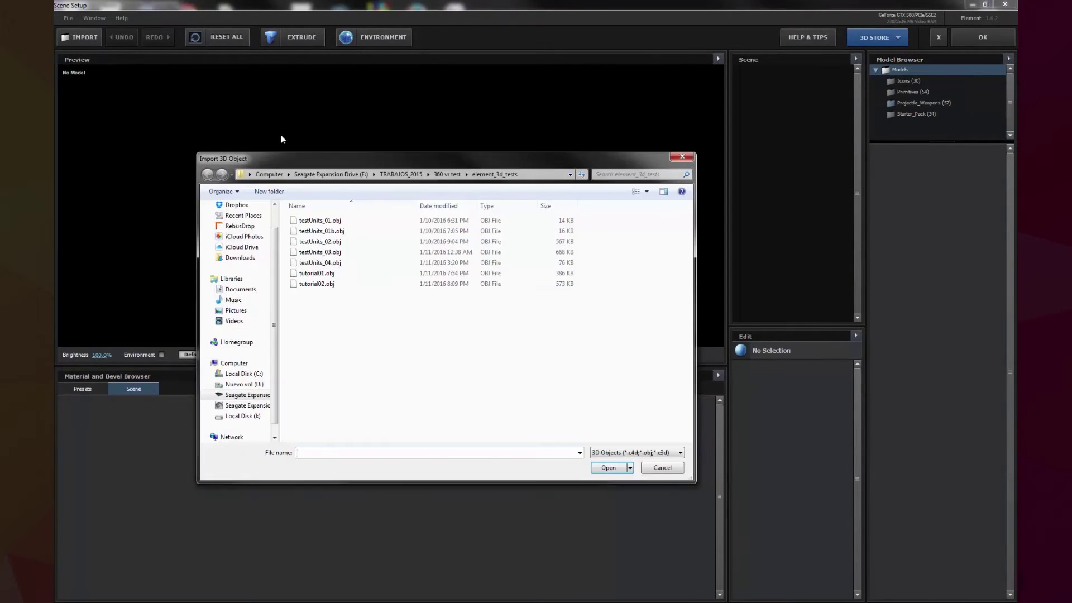
double_click(323, 282)
drag(399, 244, 375, 276)
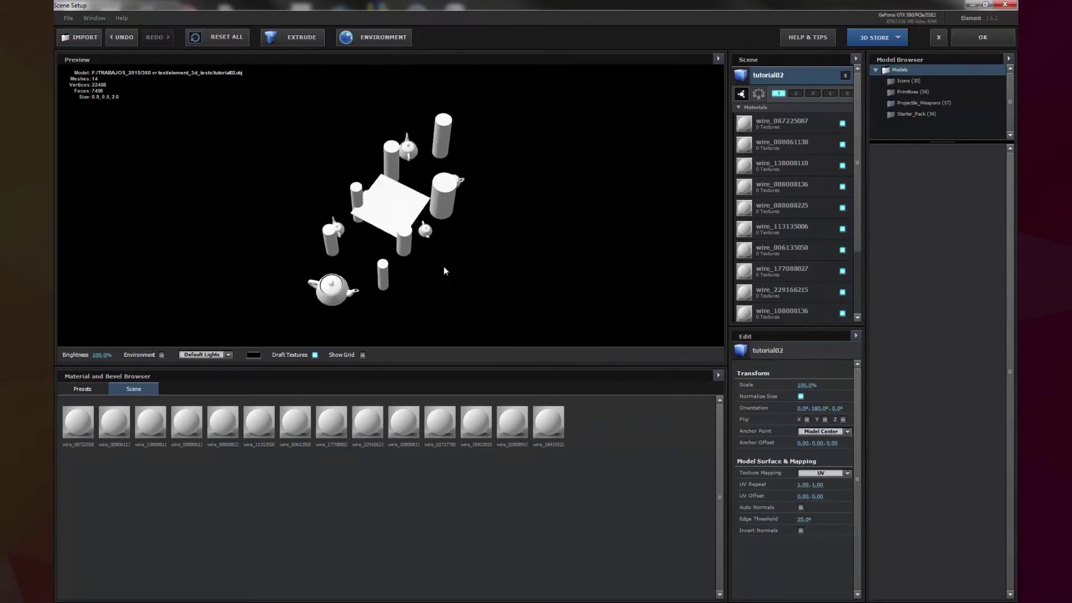
click(982, 37)
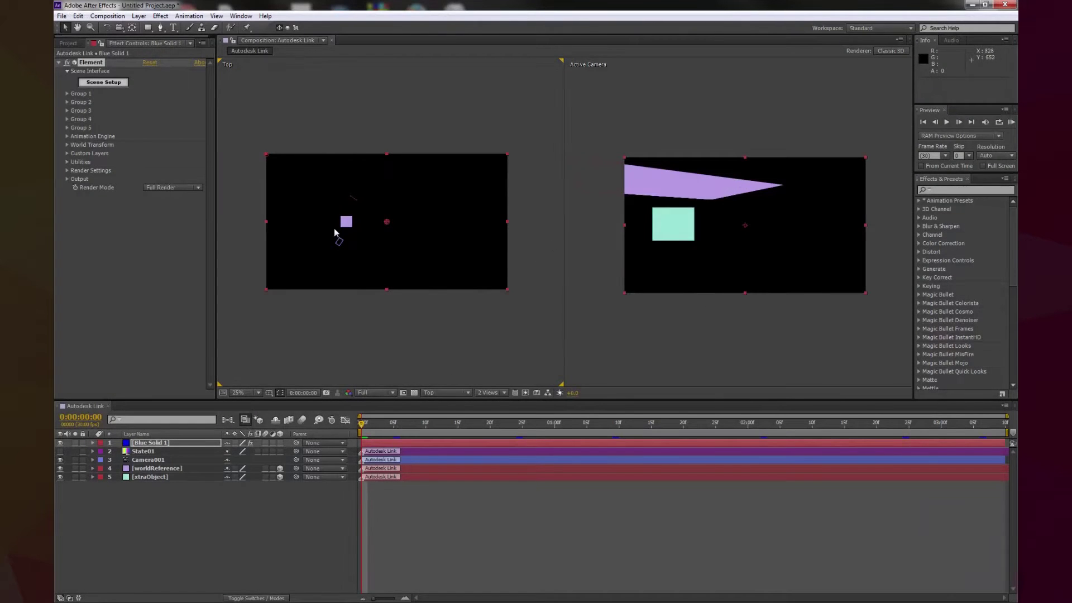
- Create a group null for Group 1 of the Element effect on the blue solid
click(67, 94)
click(84, 136)
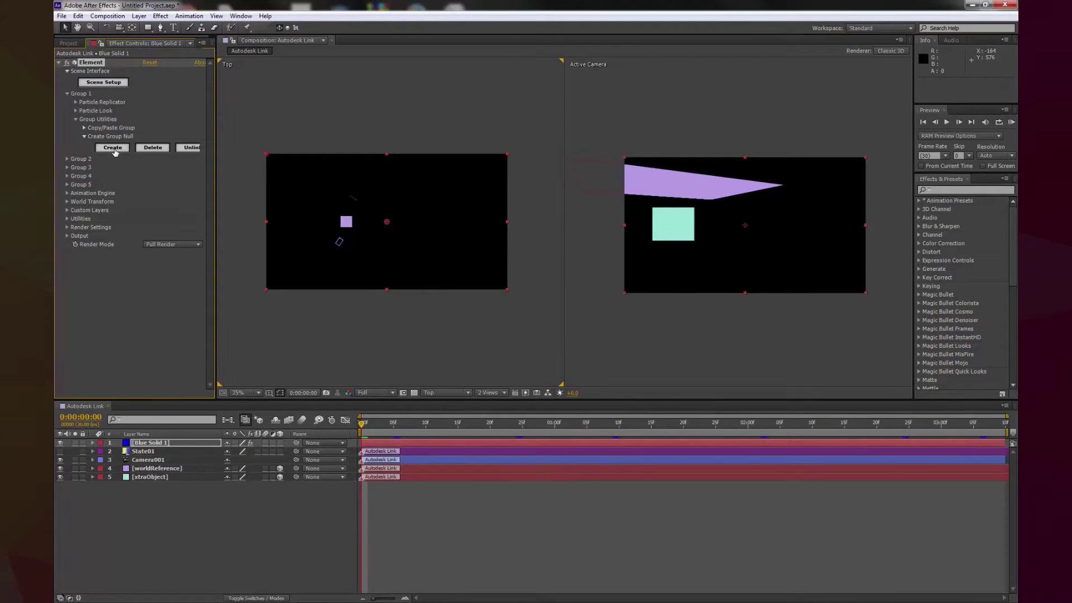
click(112, 146)
- Set the Group 1 null's X and Y position to 0, and scrub the timeline to check the result
click(159, 442)
key(p)
click(231, 451)
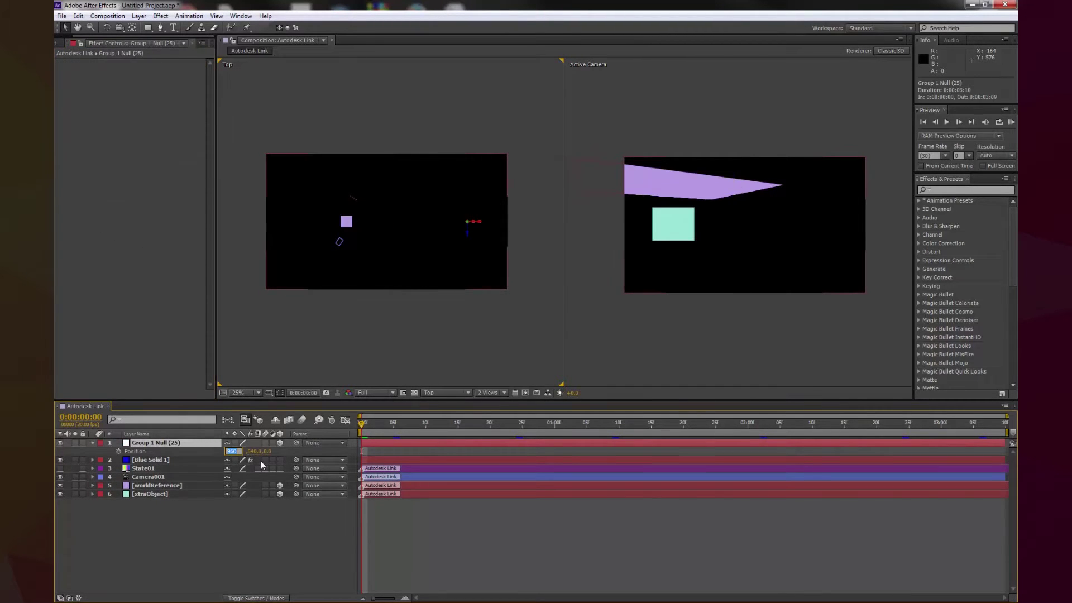
text(0)
key(Tab)
text(0)
key(Return)
drag(362, 424, 1009, 443)
key(Home)
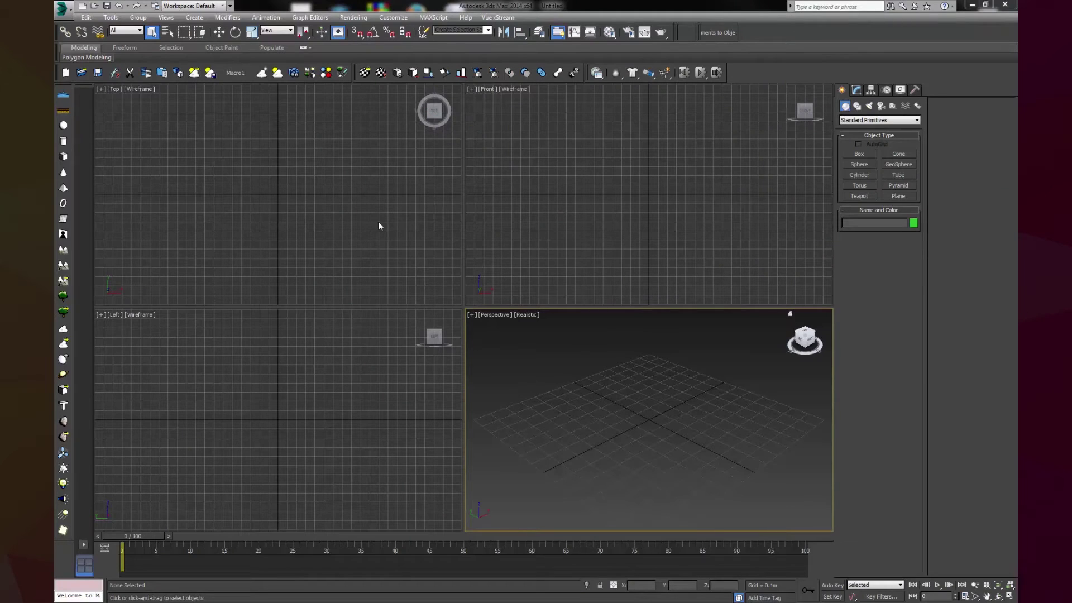
- In 3ds Max, draw four upright boxes, each roughly 0.6 m tall, around the grid center in the Top view
click(389, 231)
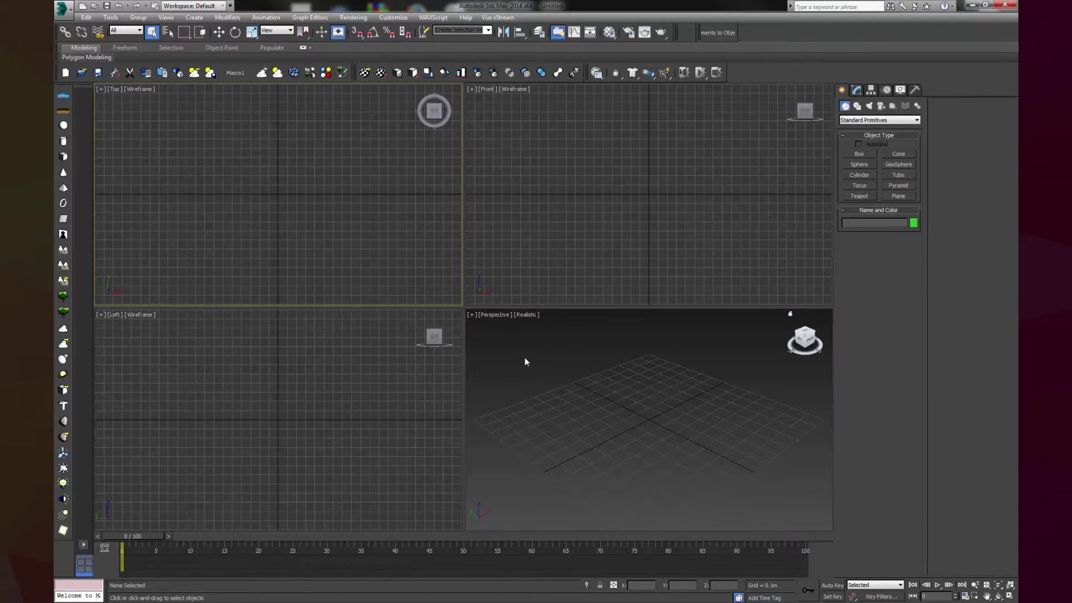
click(627, 394)
click(390, 211)
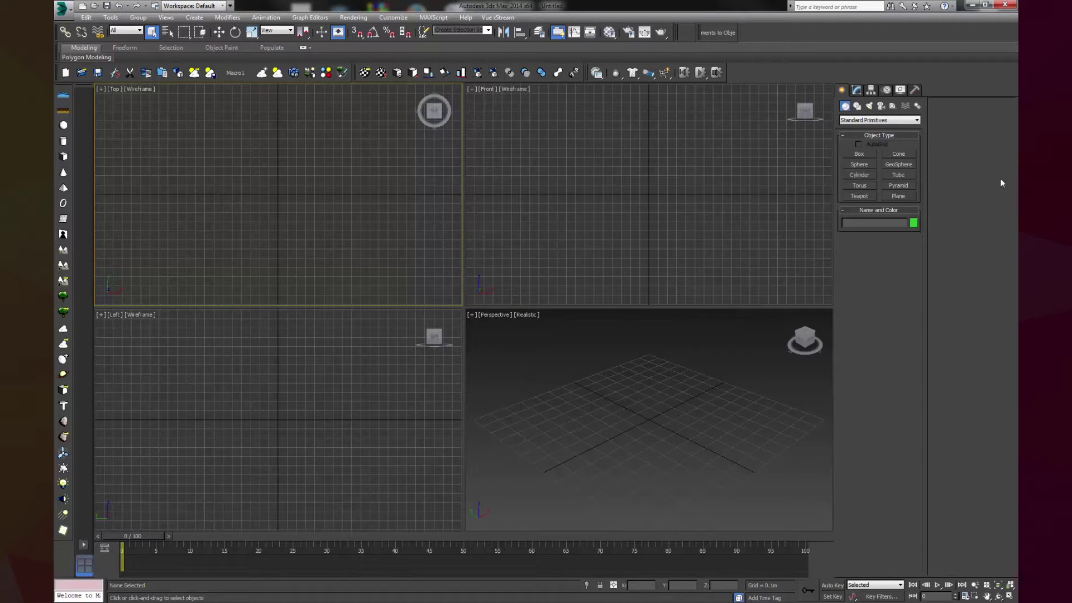
click(859, 154)
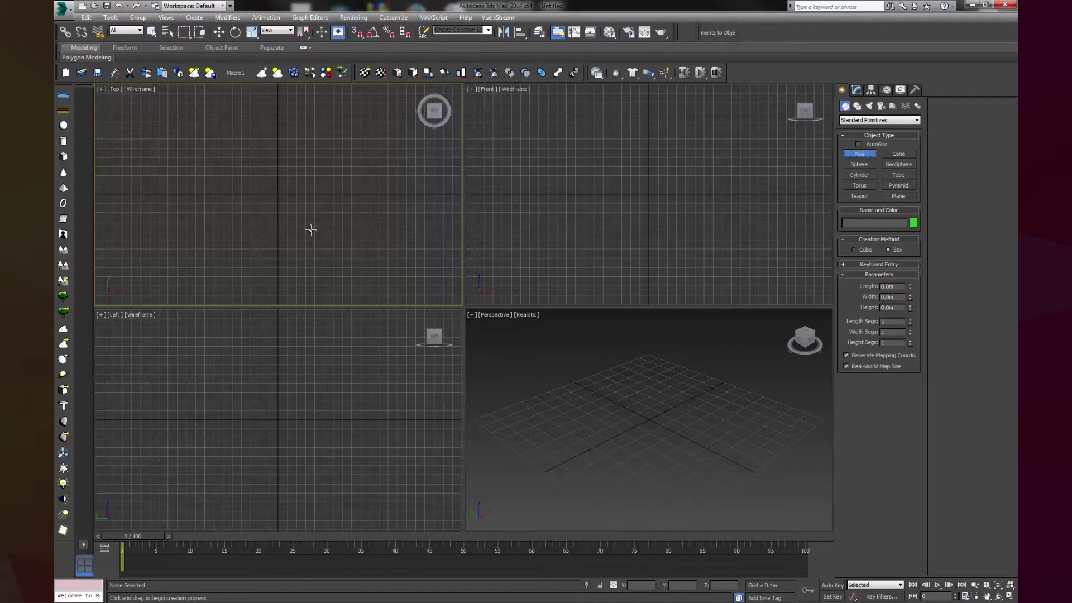
drag(310, 230, 322, 246)
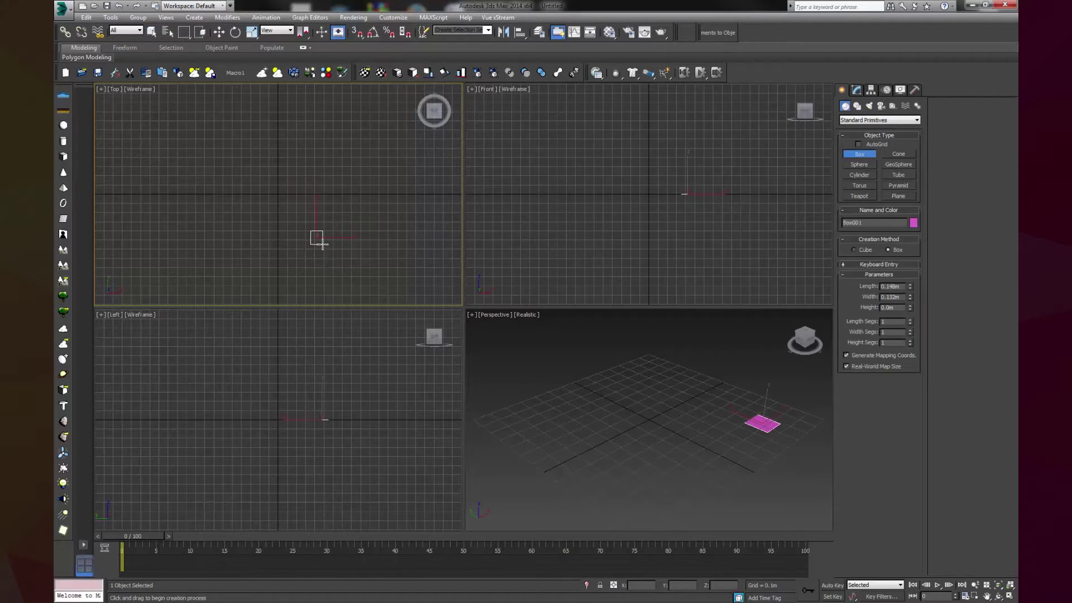
click(330, 186)
drag(230, 223, 241, 233)
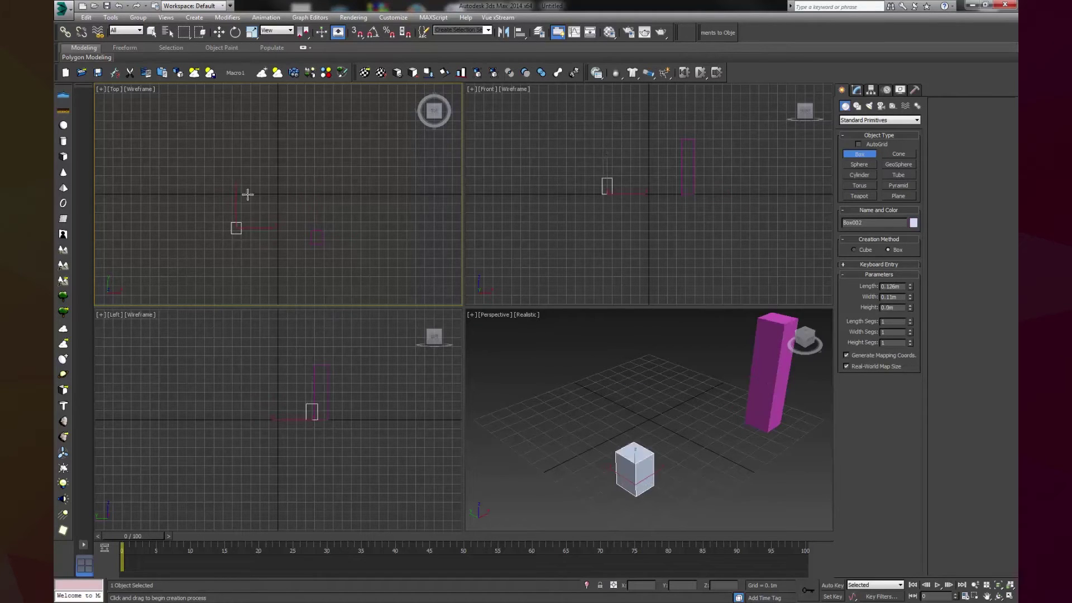
click(261, 137)
drag(237, 174, 246, 183)
click(297, 120)
drag(301, 160, 313, 180)
click(254, 119)
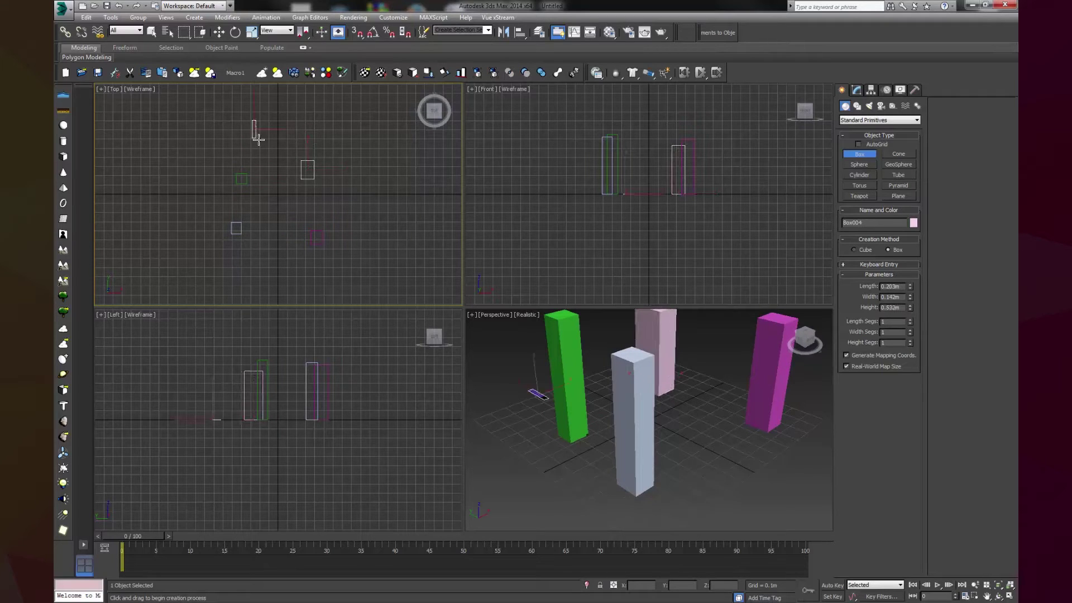
- Draw three more boxes behind the first four in the Top view, the rearmost about 0.89 m tall
drag(252, 120, 260, 140)
click(261, 91)
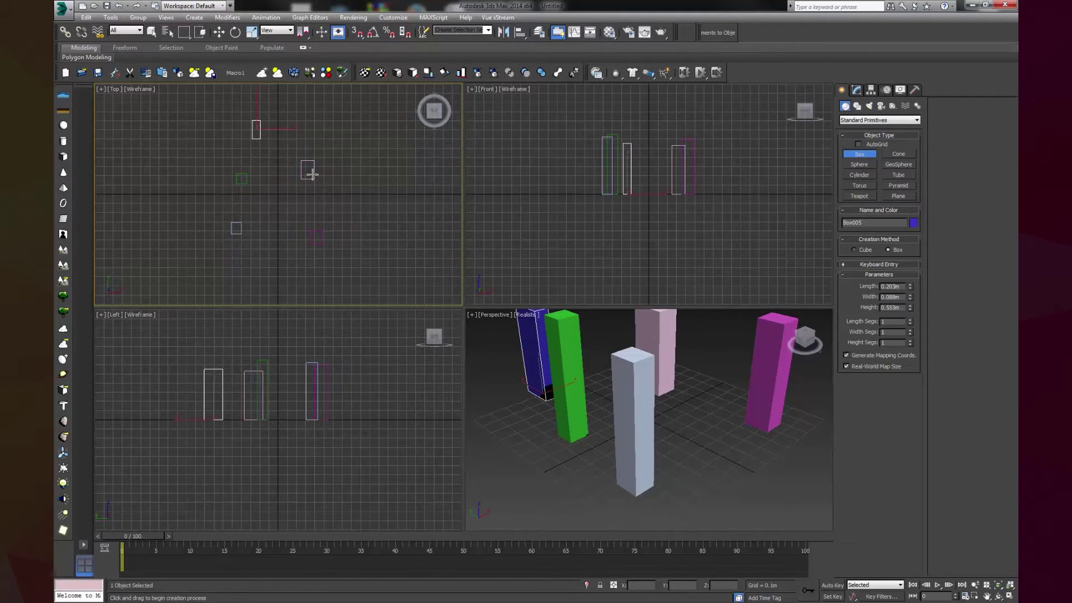
middle_drag(314, 203, 294, 233)
drag(271, 135, 282, 148)
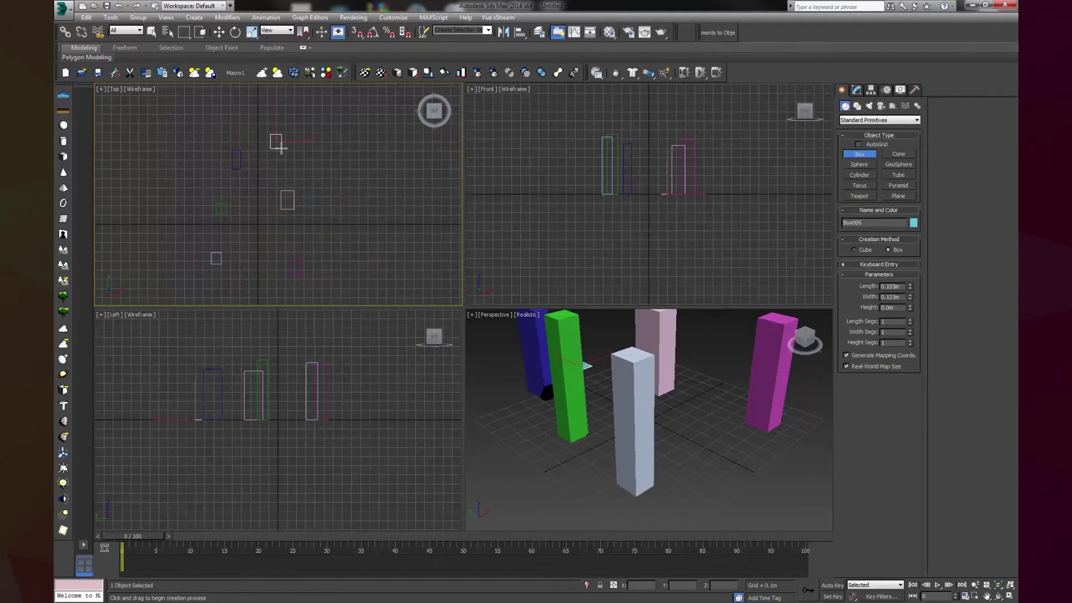
click(285, 111)
drag(245, 104, 263, 131)
click(263, 48)
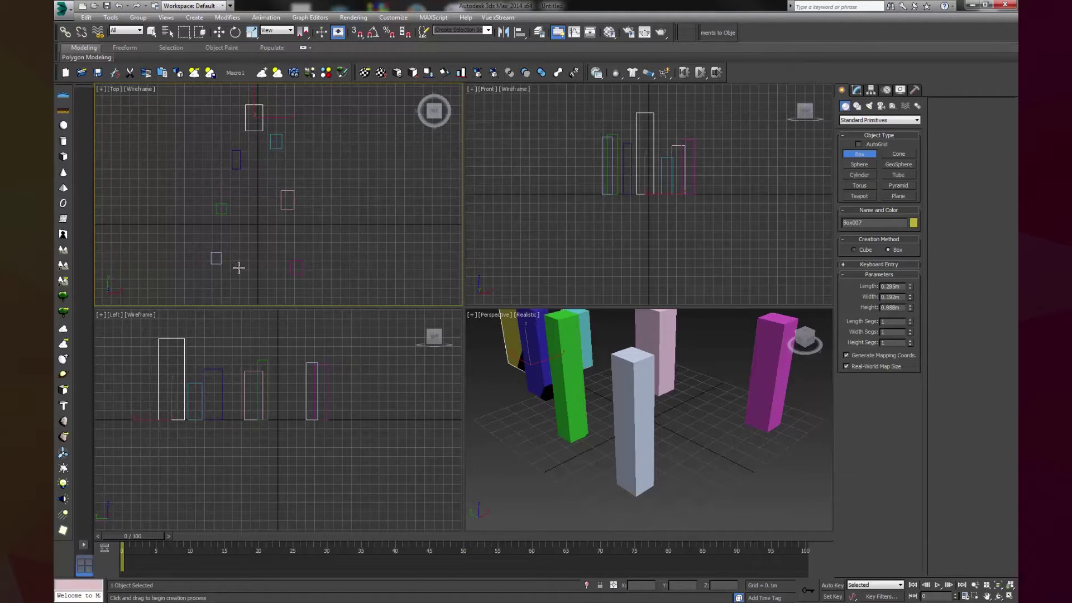
- Create a free camera in the Front view and move it back in front of the boxes, to about Y -0.86 m
middle_drag(239, 268, 253, 236)
middle_drag(287, 197, 279, 233)
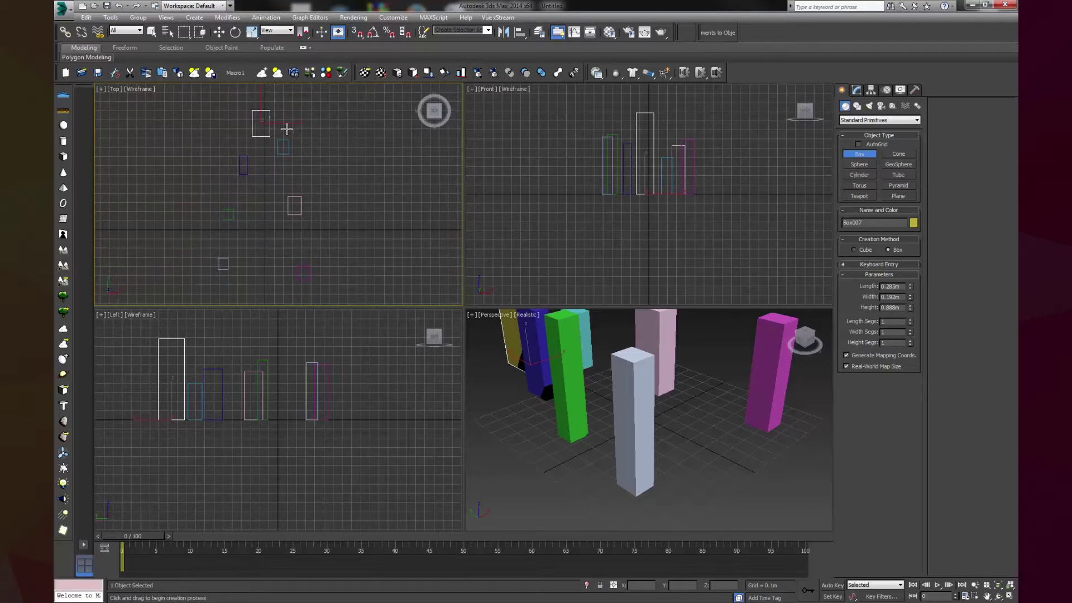
scroll(306, 230, down, 2)
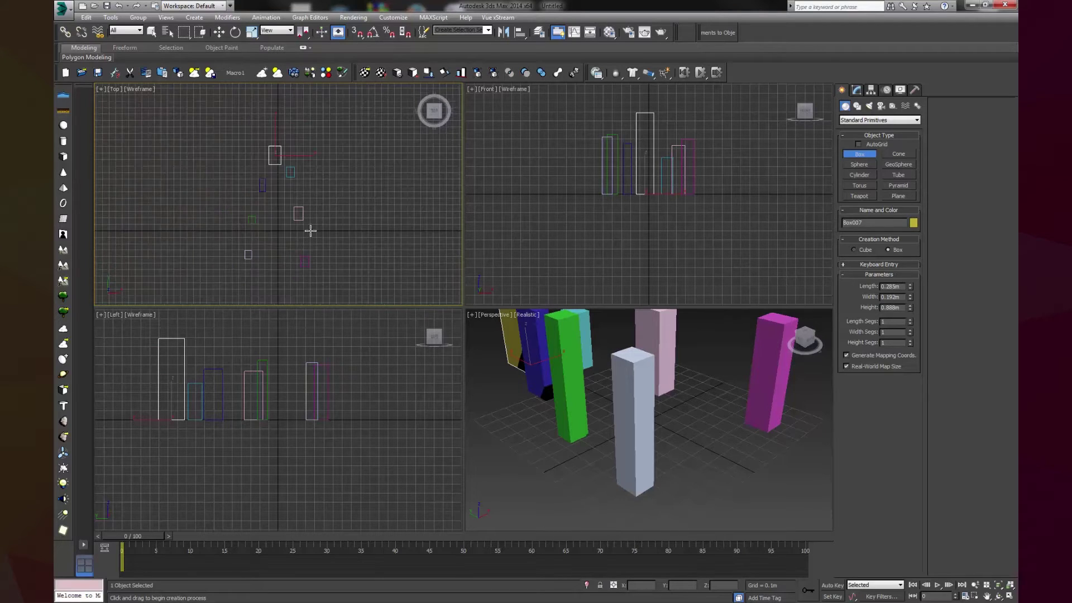
click(881, 105)
click(900, 153)
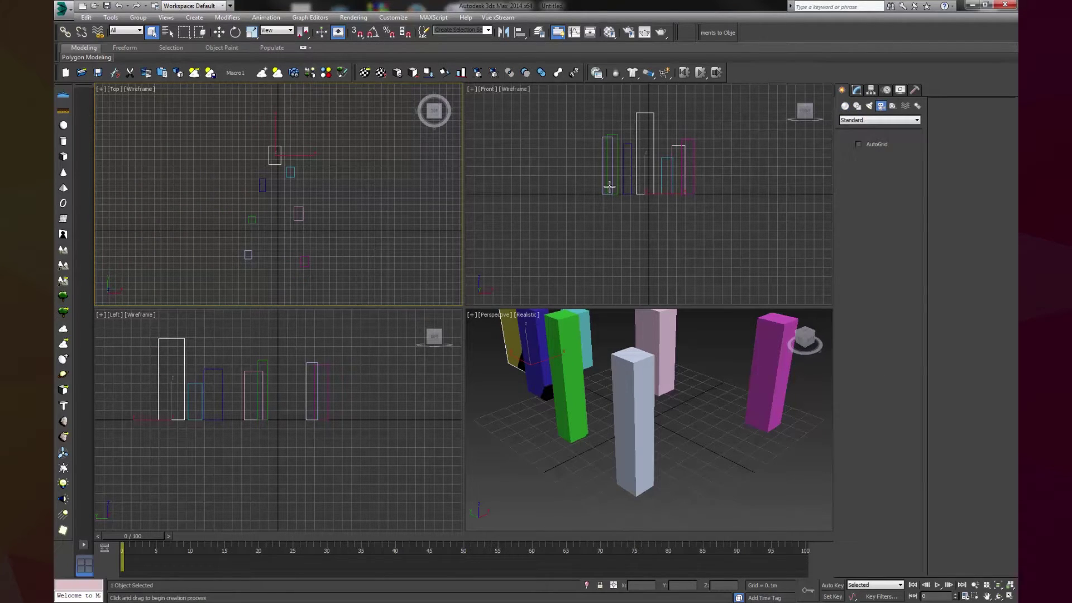
click(646, 176)
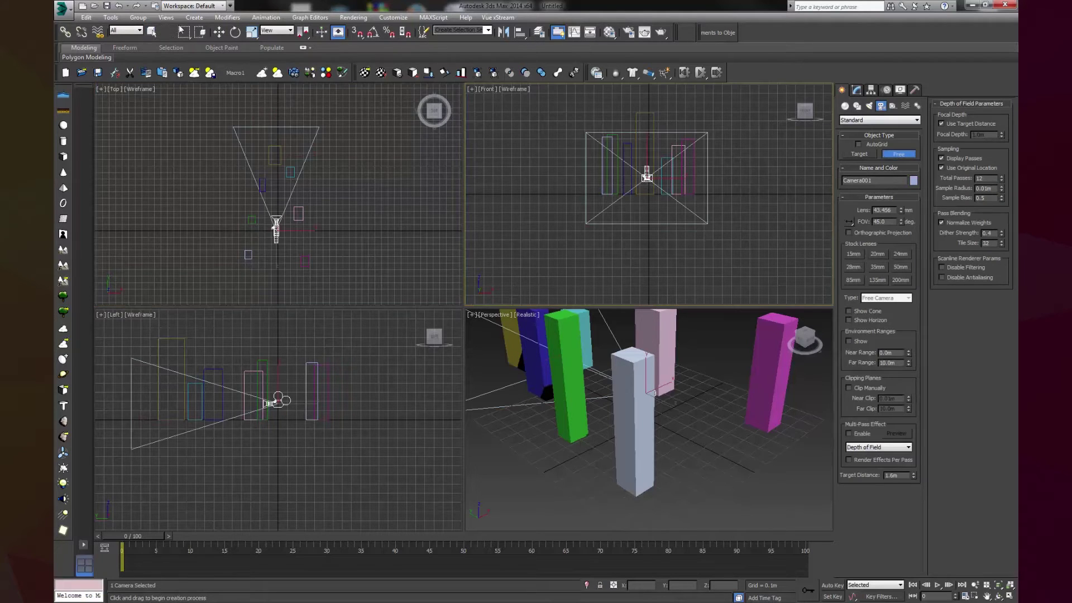
click(218, 32)
middle_drag(293, 245, 320, 207)
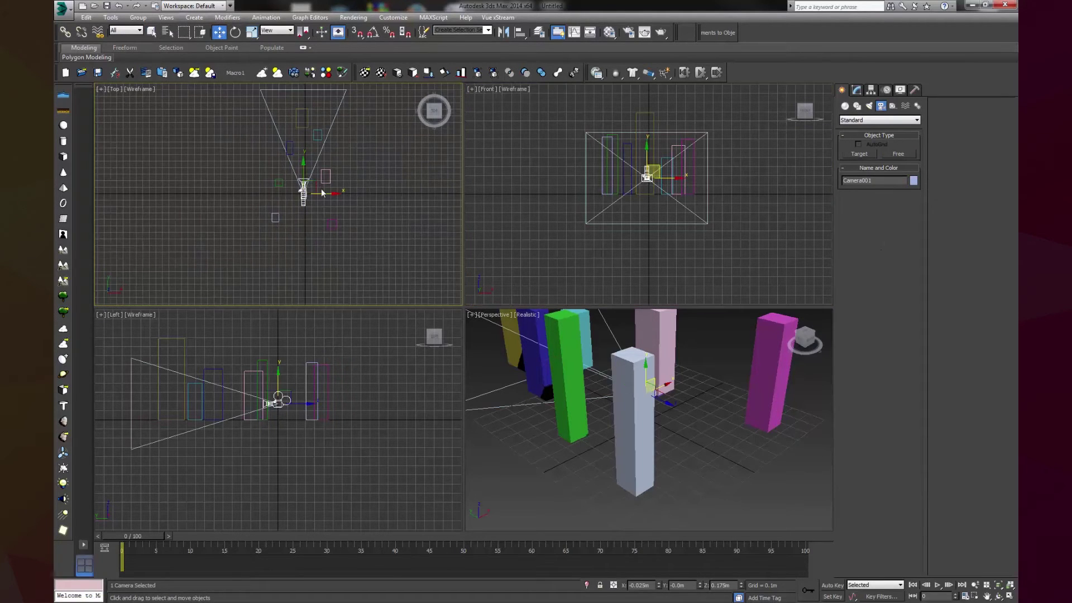
drag(317, 187, 316, 240)
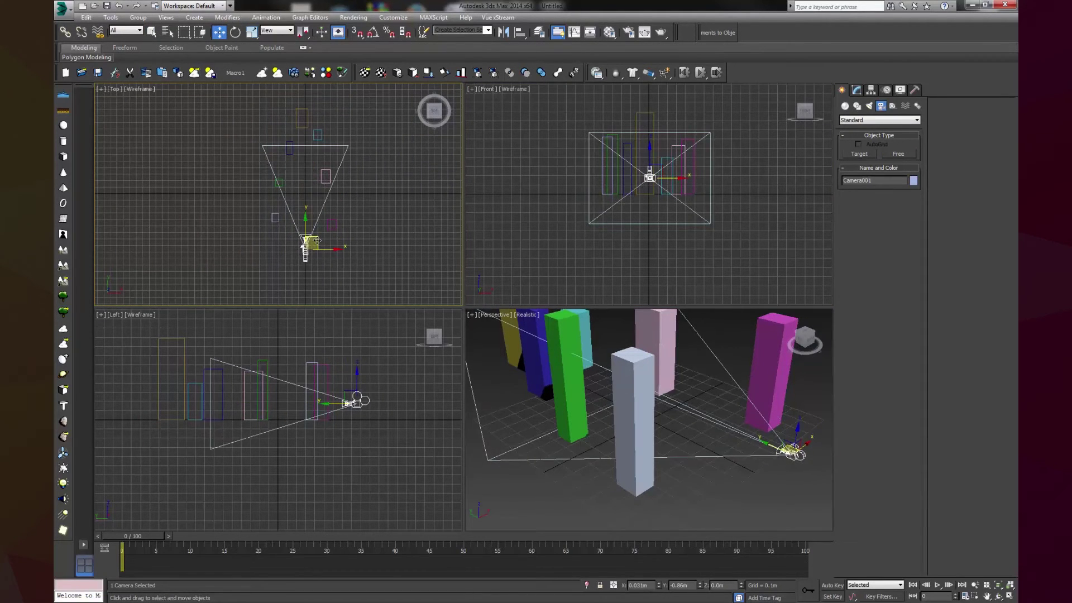
- Draw a three-point curved line in the Top view, from beside the camera forward between the boxes
alt+middle_drag(661, 435, 686, 435)
scroll(685, 435, down, 2)
middle_drag(567, 198, 554, 211)
middle_drag(311, 398, 326, 435)
middle_drag(624, 271, 645, 284)
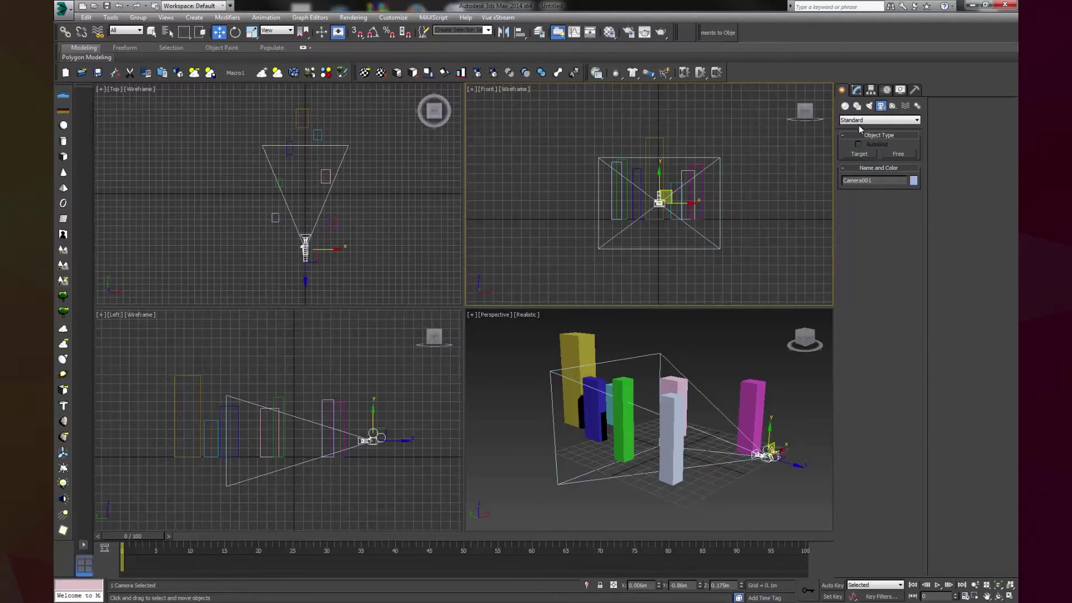
click(855, 90)
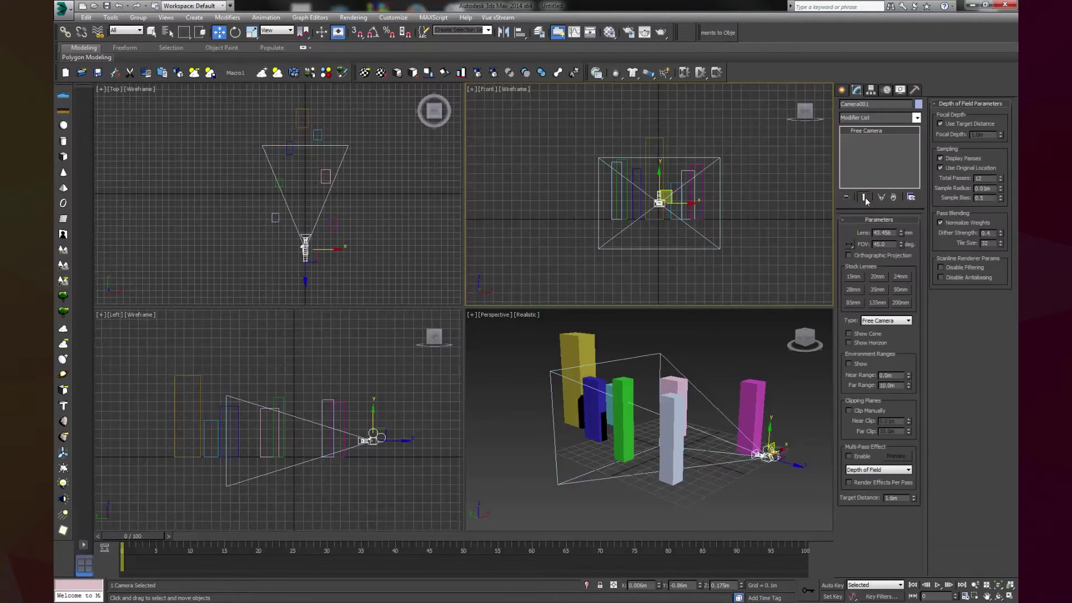
click(842, 91)
click(857, 105)
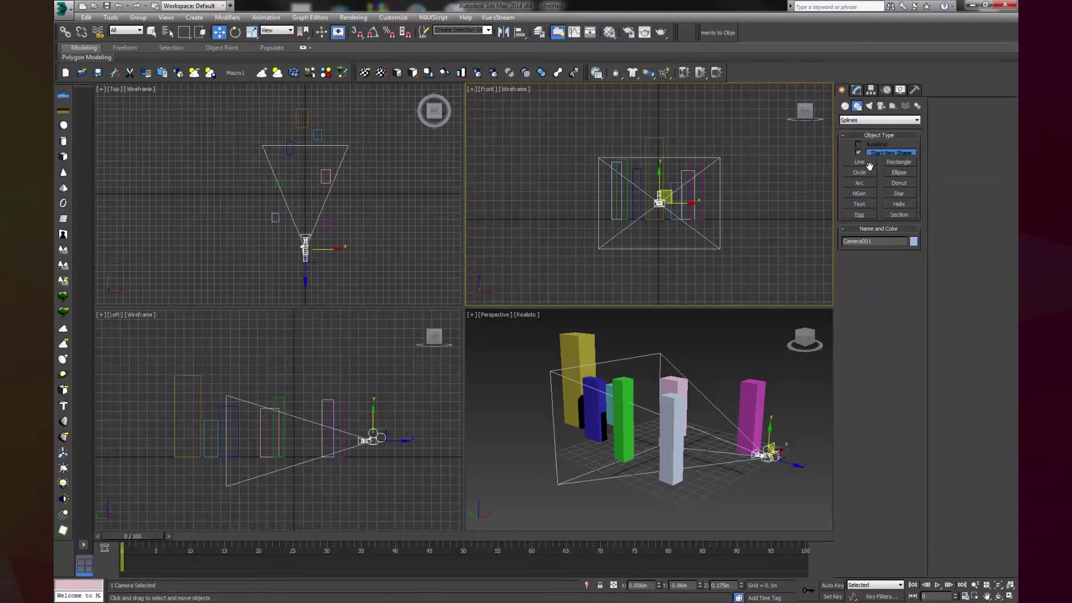
click(859, 162)
click(292, 257)
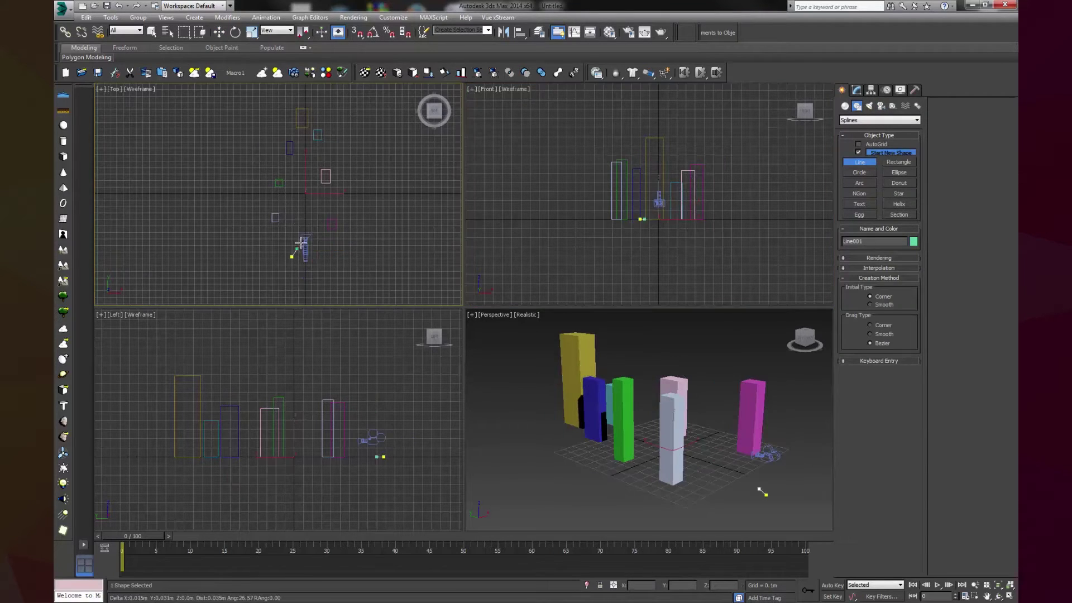
click(303, 205)
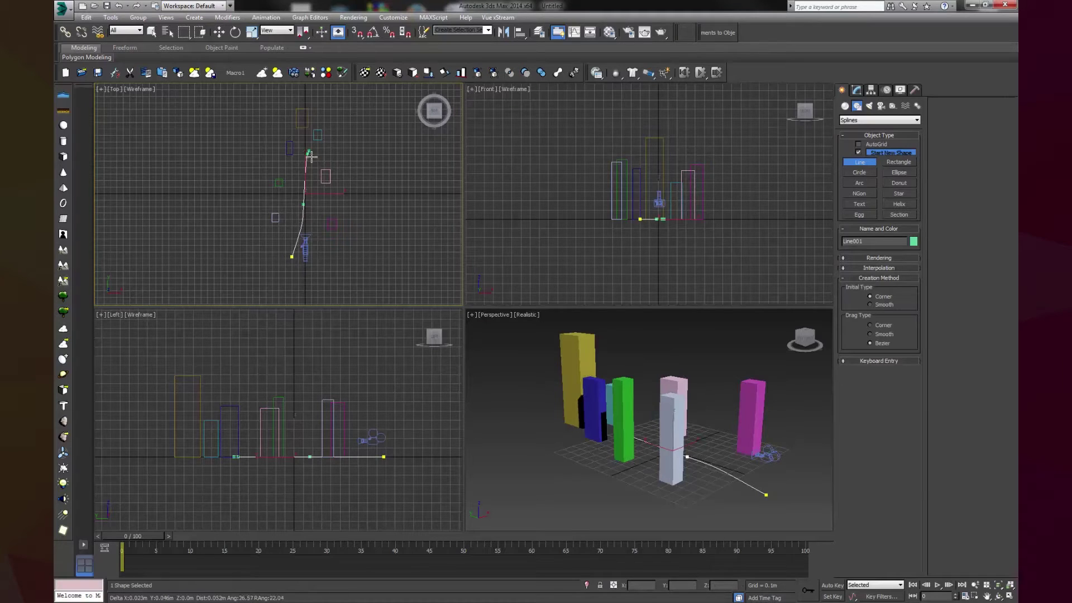
click(308, 154)
right_click(336, 146)
- Raise the line in the Left view to roughly the camera's height, about 0.21 m
click(219, 32)
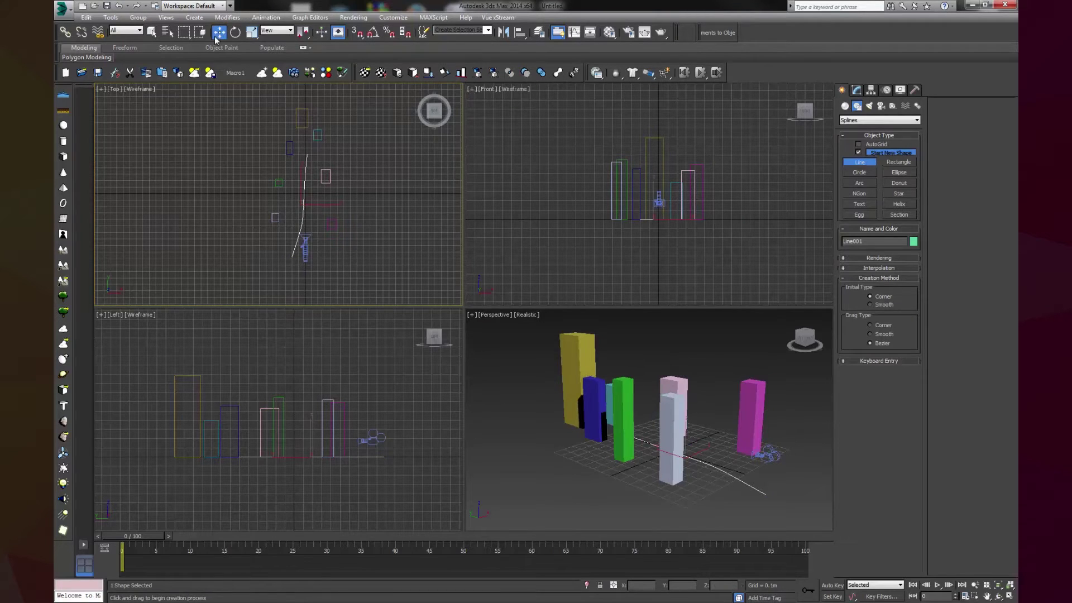
right_click(297, 418)
drag(310, 432, 310, 413)
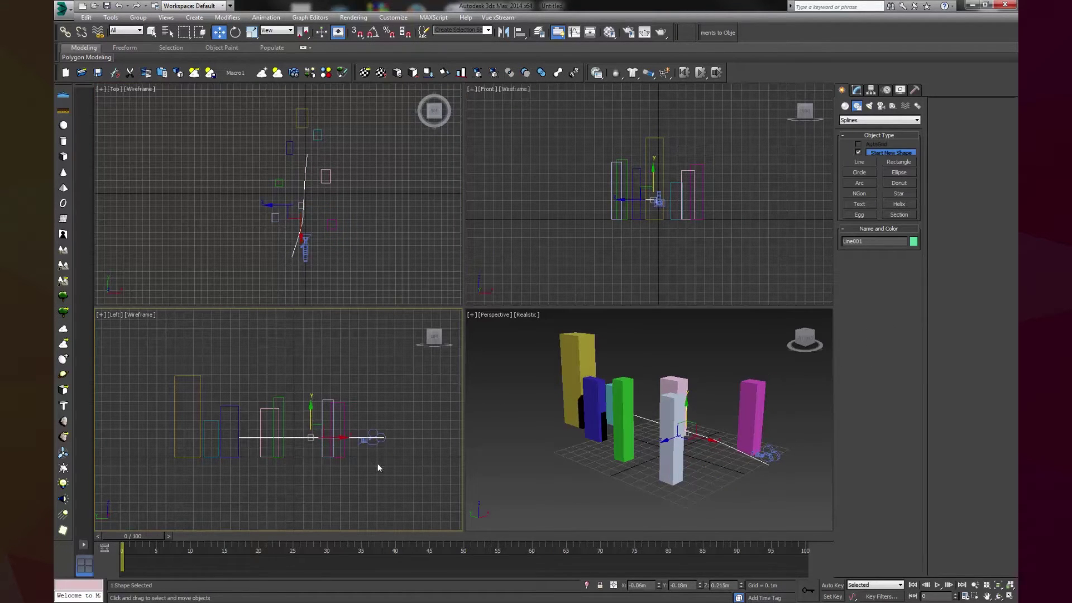
- Assign a Path Constraint to the camera's Position controller and add the curved line as its path
click(373, 437)
click(886, 91)
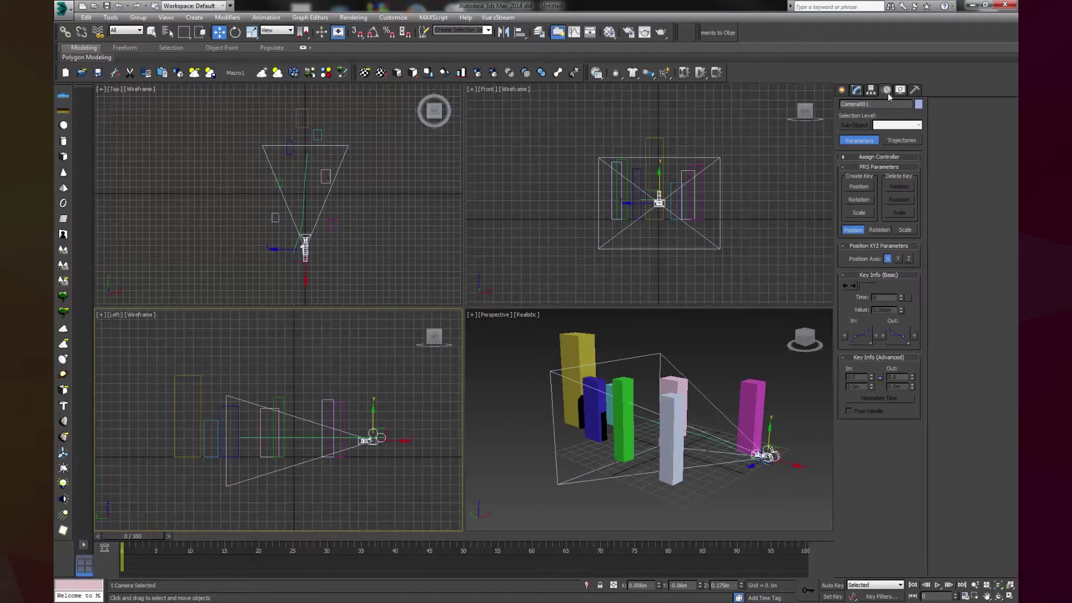
click(853, 157)
click(869, 187)
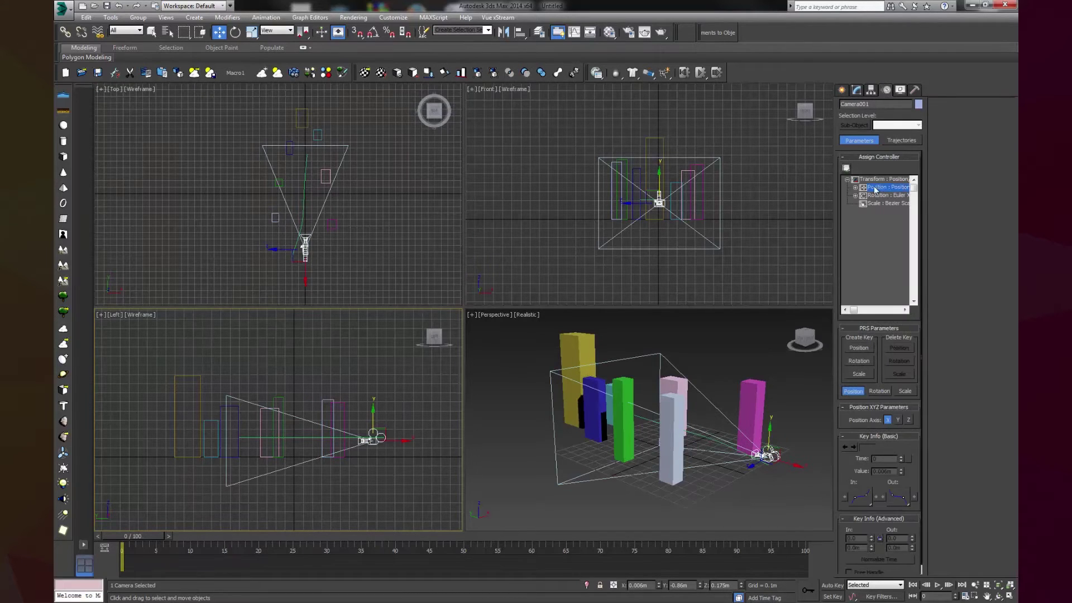
click(846, 168)
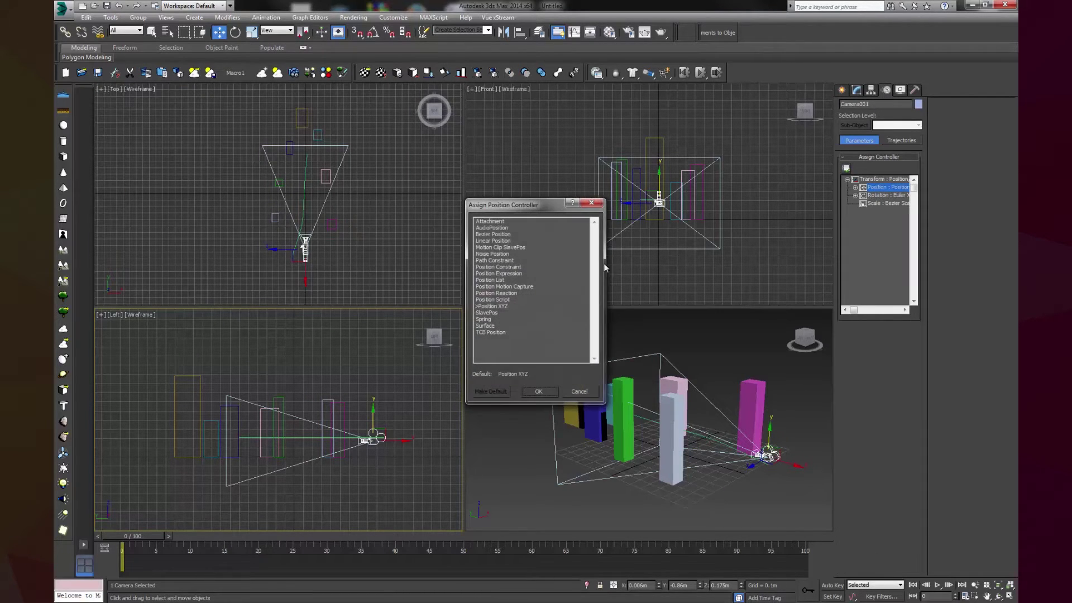
double_click(495, 260)
click(969, 116)
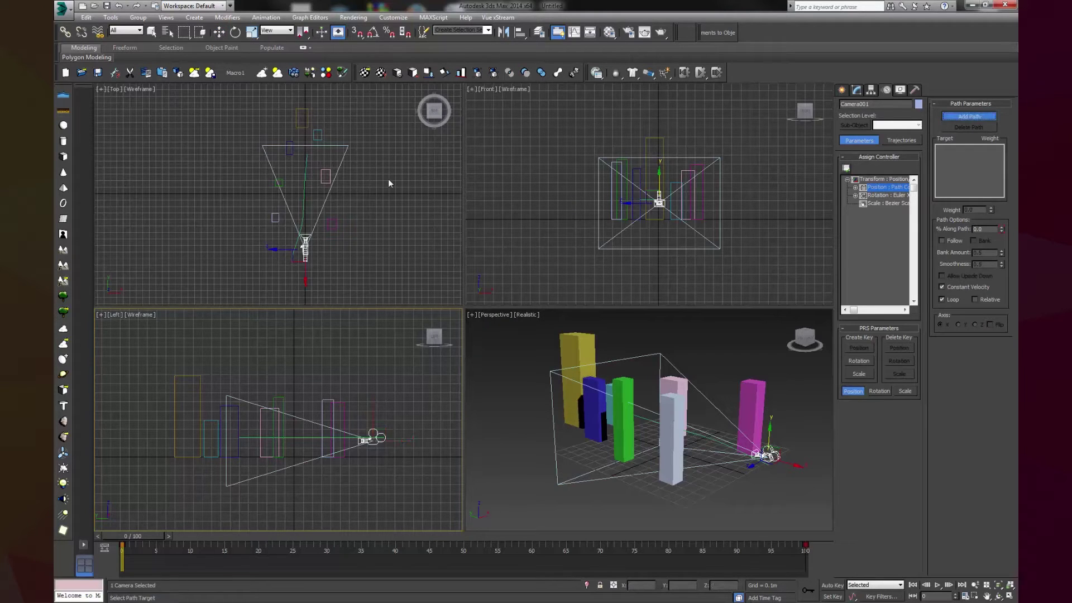
click(306, 187)
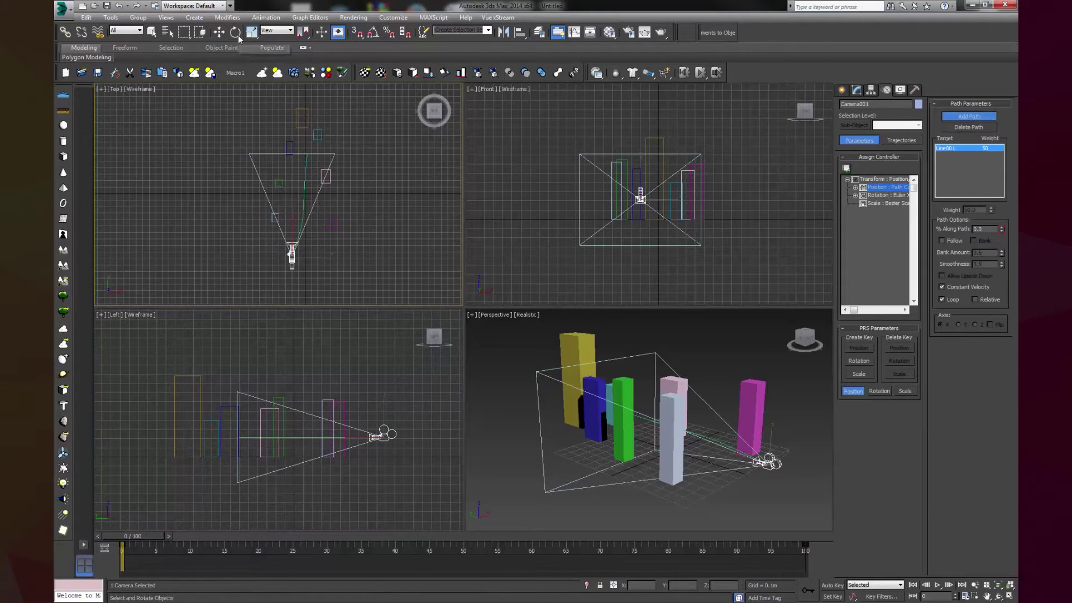
- Enable Follow for the camera's path constraint and rotate the camera in the Top view to face the boxes
click(946, 240)
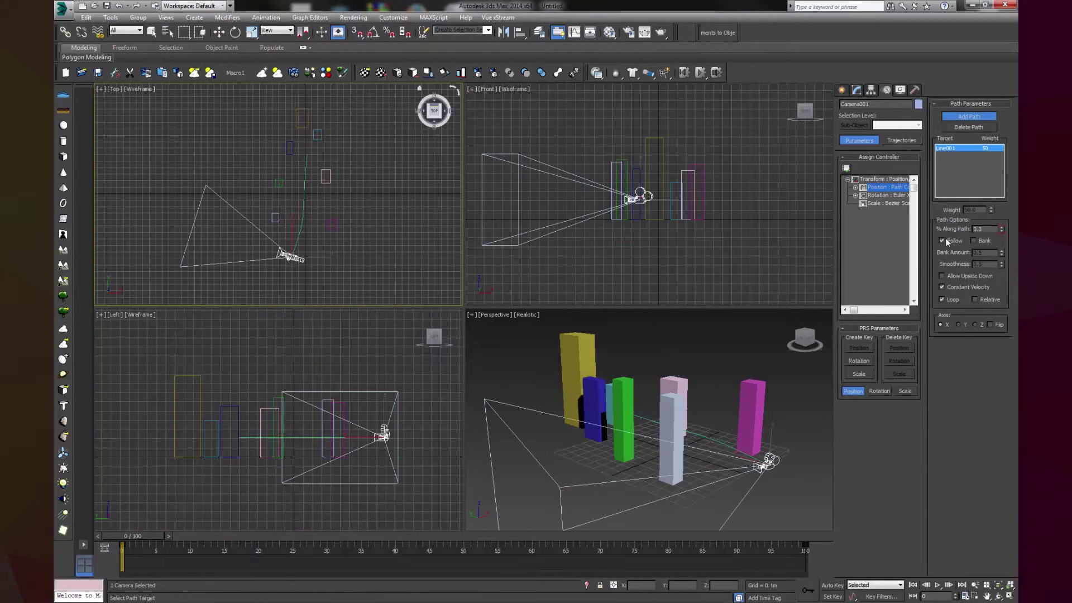
click(236, 32)
drag(318, 245, 385, 226)
- Switch the Perspective viewport to the camera's view and apply the 35 mm stock lens
right_click(651, 419)
key(c)
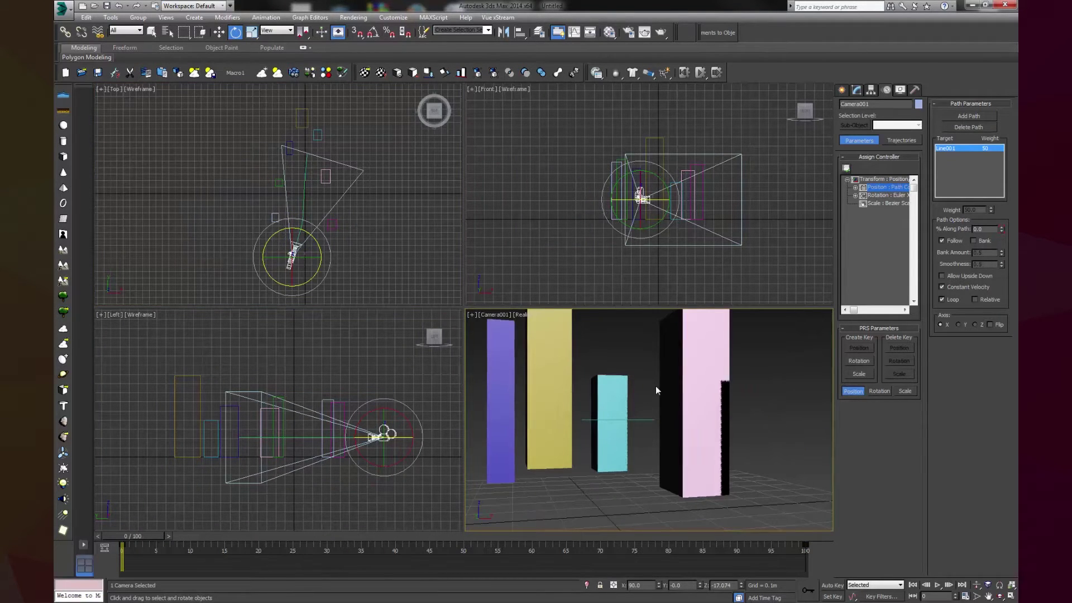
click(856, 90)
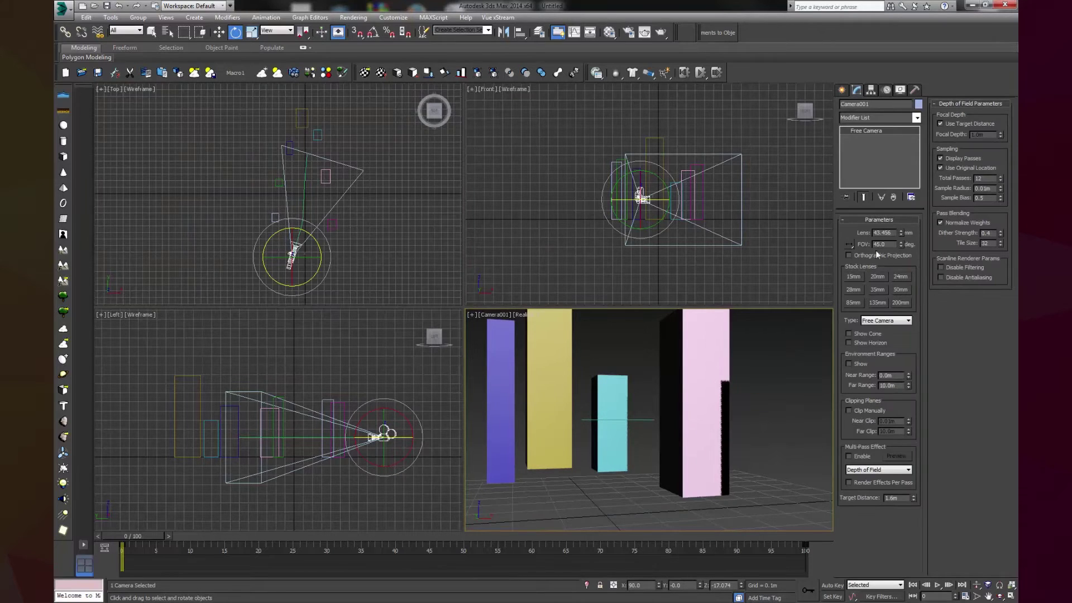
click(876, 289)
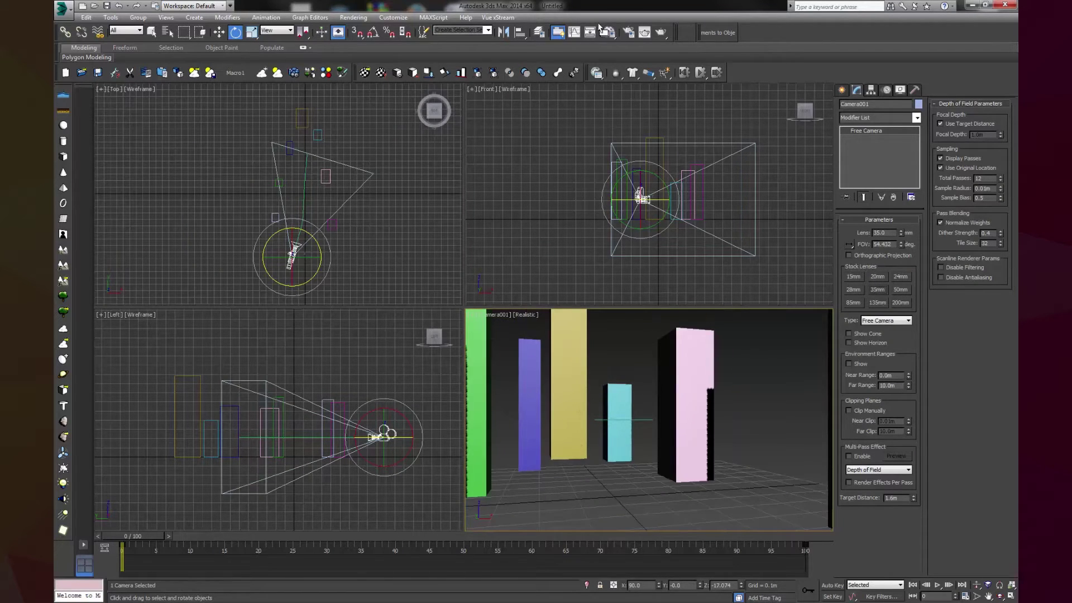
- Set the render output size to HDTV (video) at 1920×1080 and show safe frames in the camera viewport
click(628, 32)
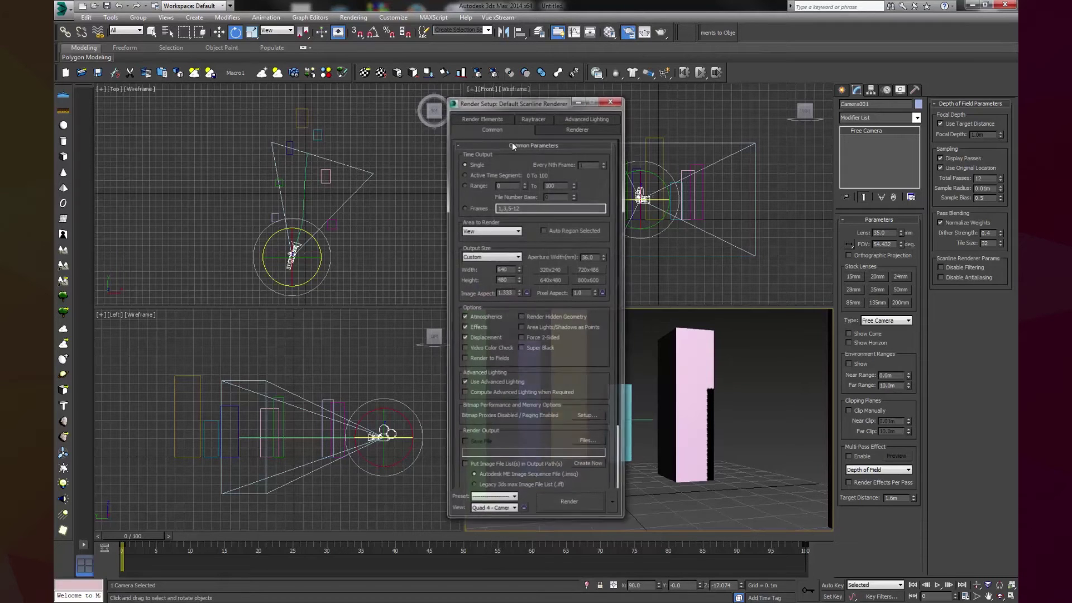
click(494, 257)
click(487, 384)
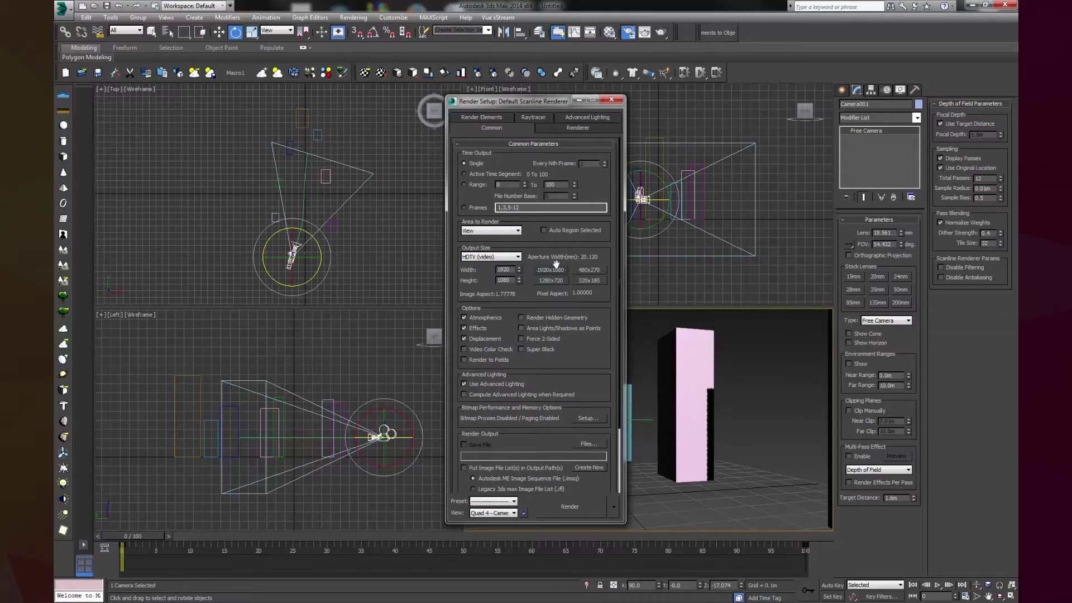
click(611, 100)
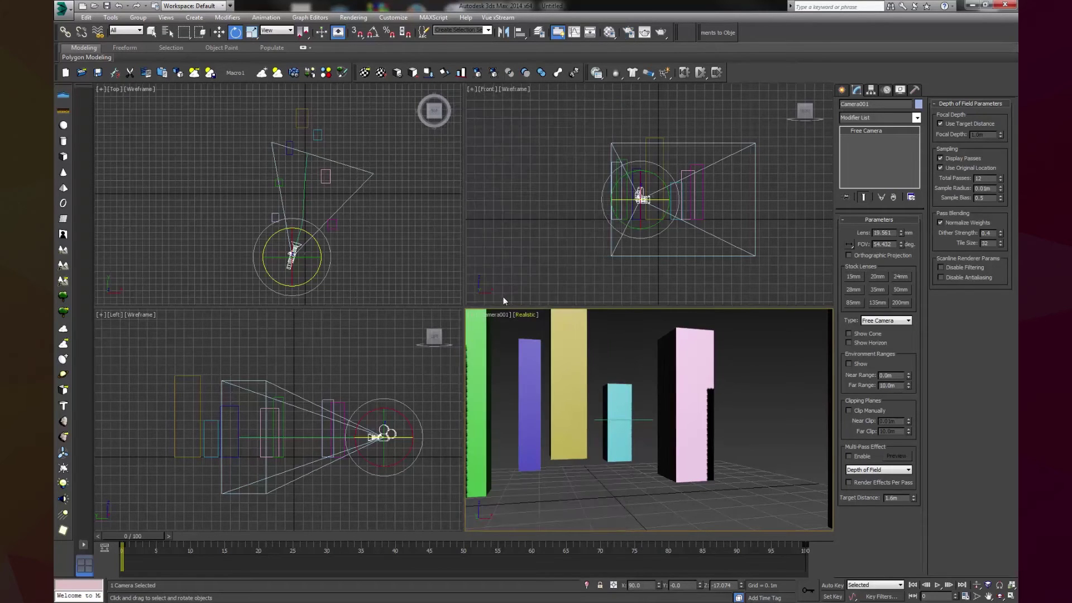
click(498, 316)
click(575, 479)
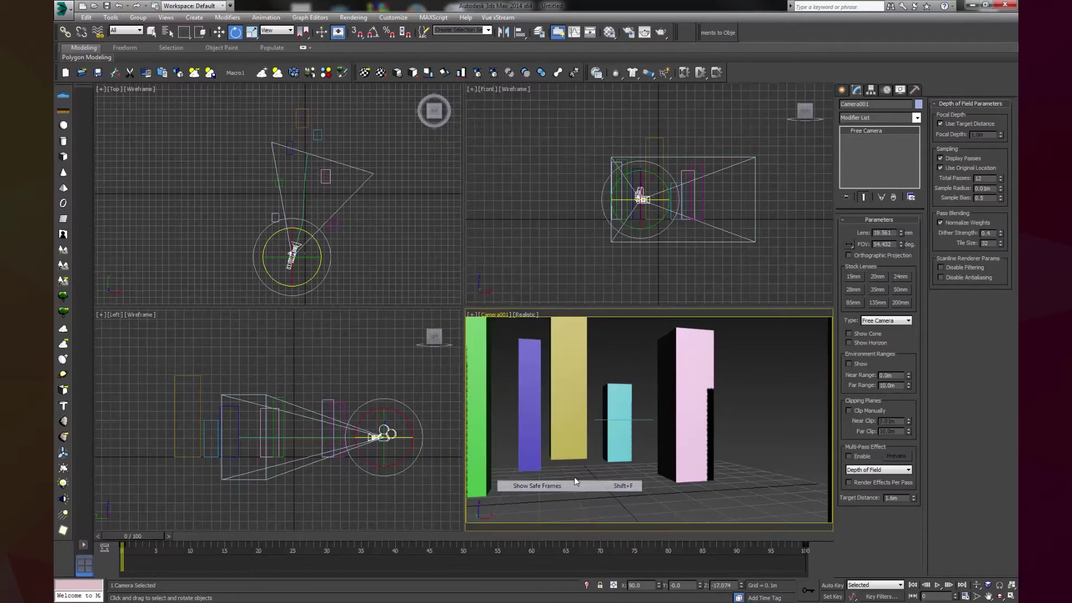
- Preview the camera's movement along the path and return to frame 0
drag(154, 534, 101, 551)
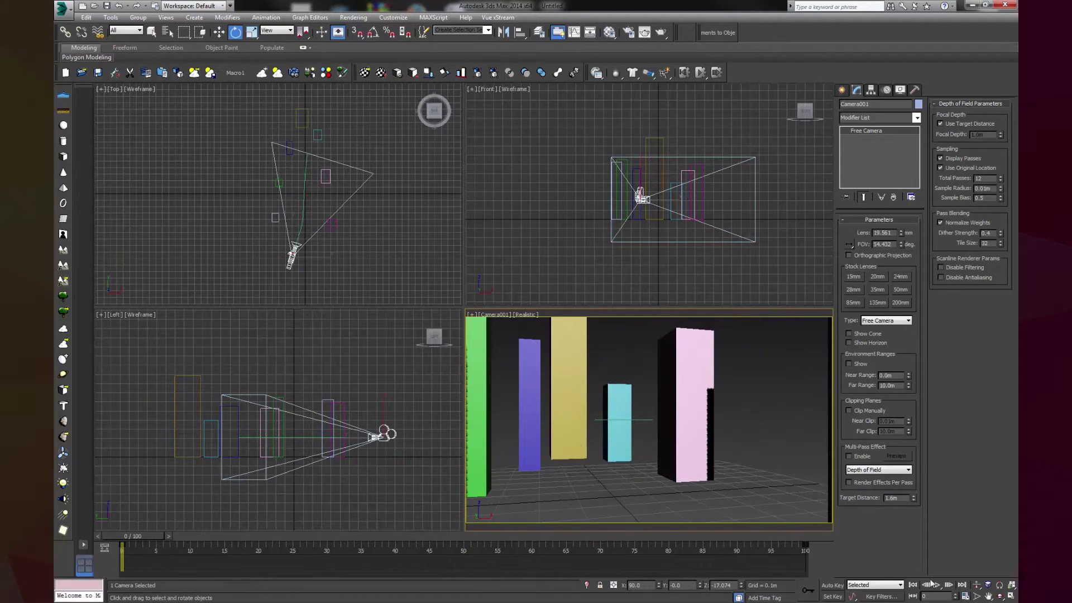
click(936, 585)
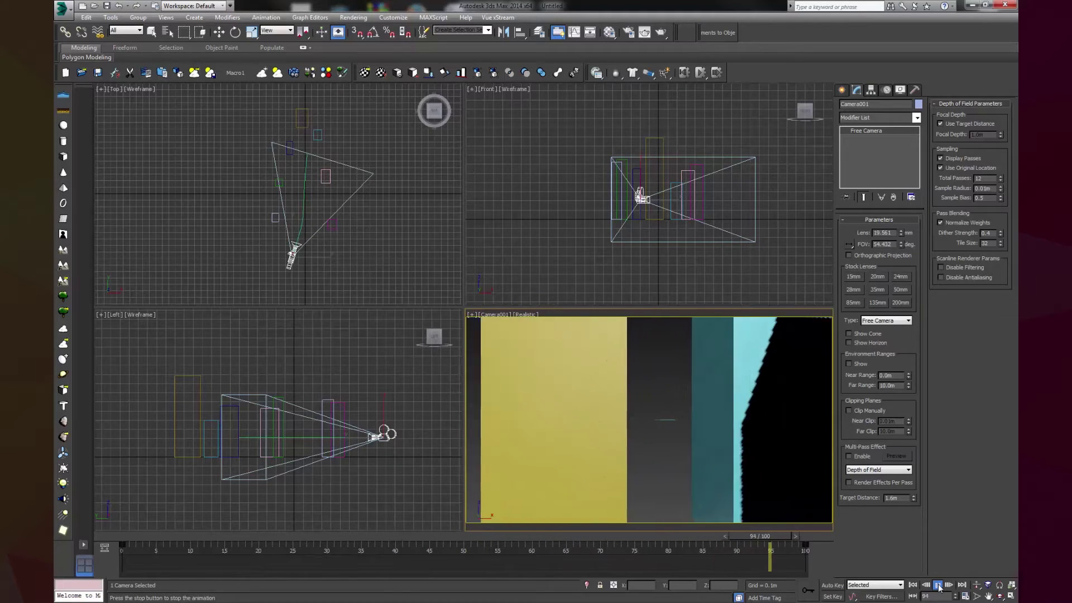
click(937, 585)
click(219, 32)
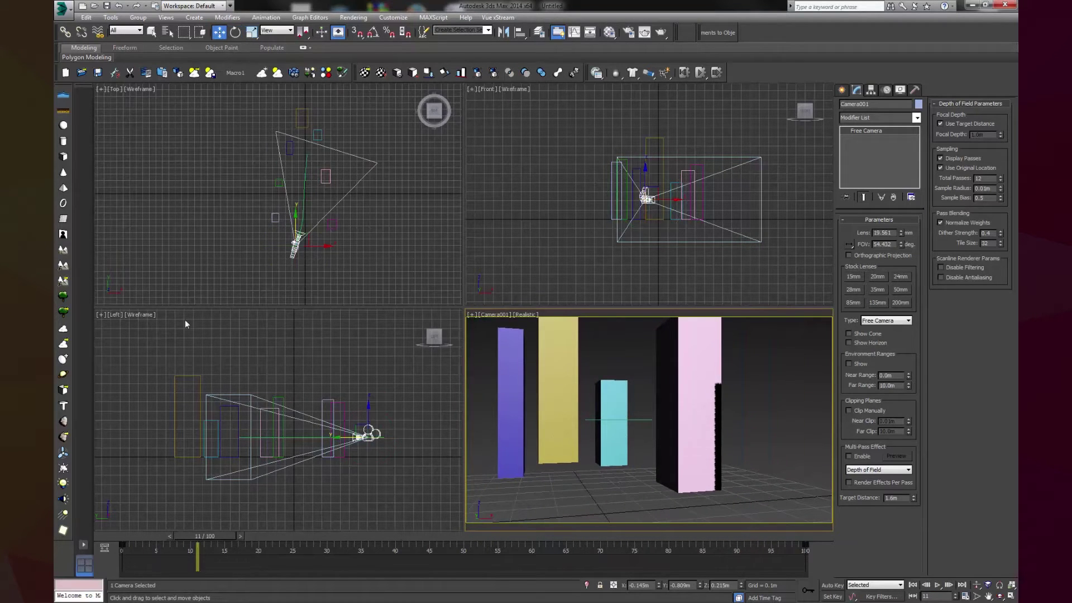
drag(196, 535, 111, 528)
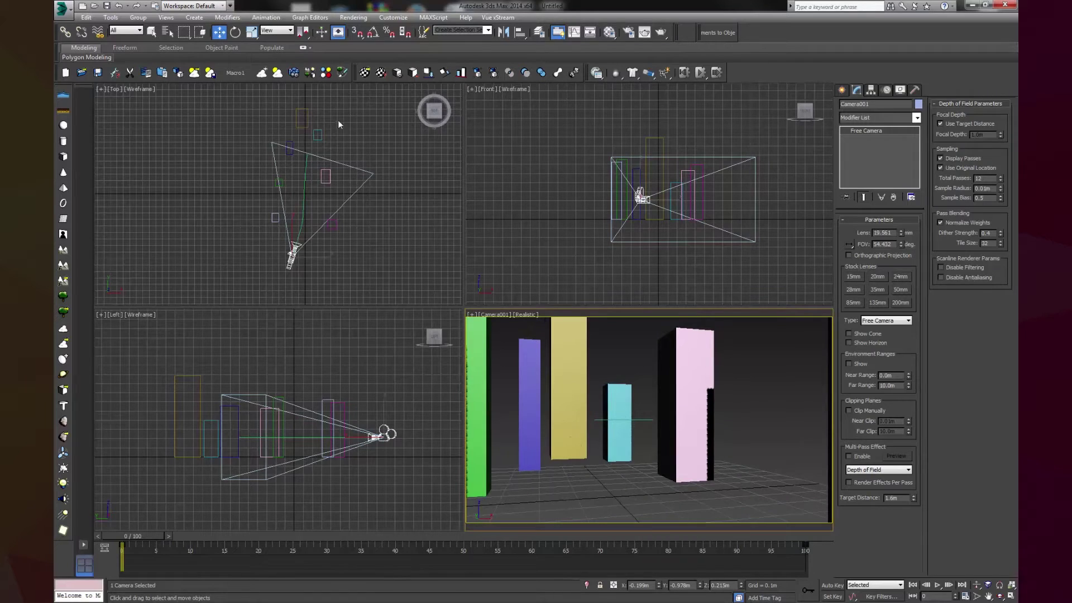
click(284, 110)
drag(385, 286, 385, 288)
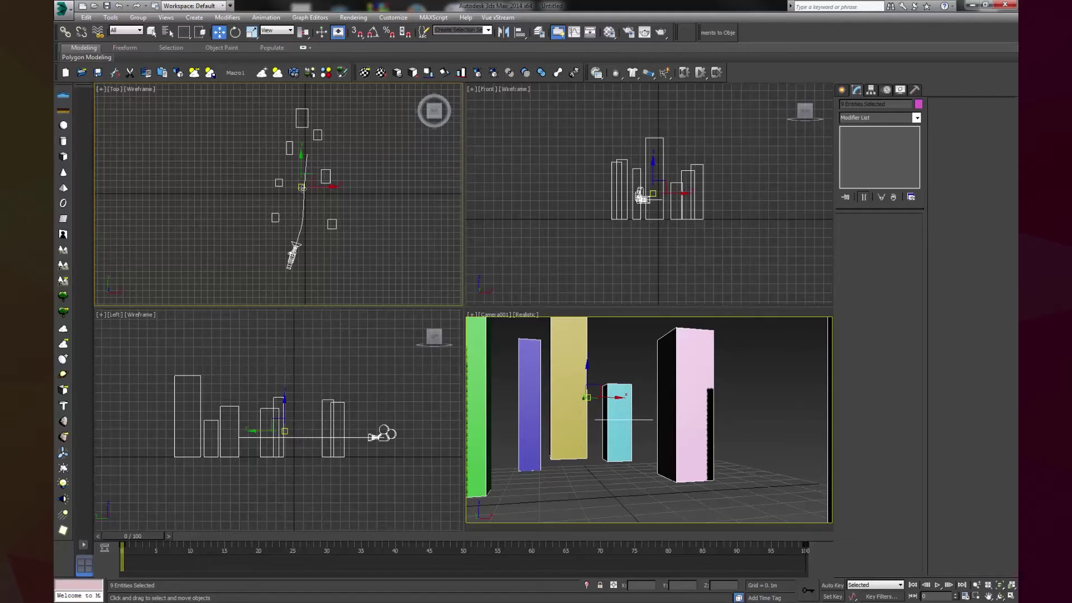
drag(383, 220, 383, 229)
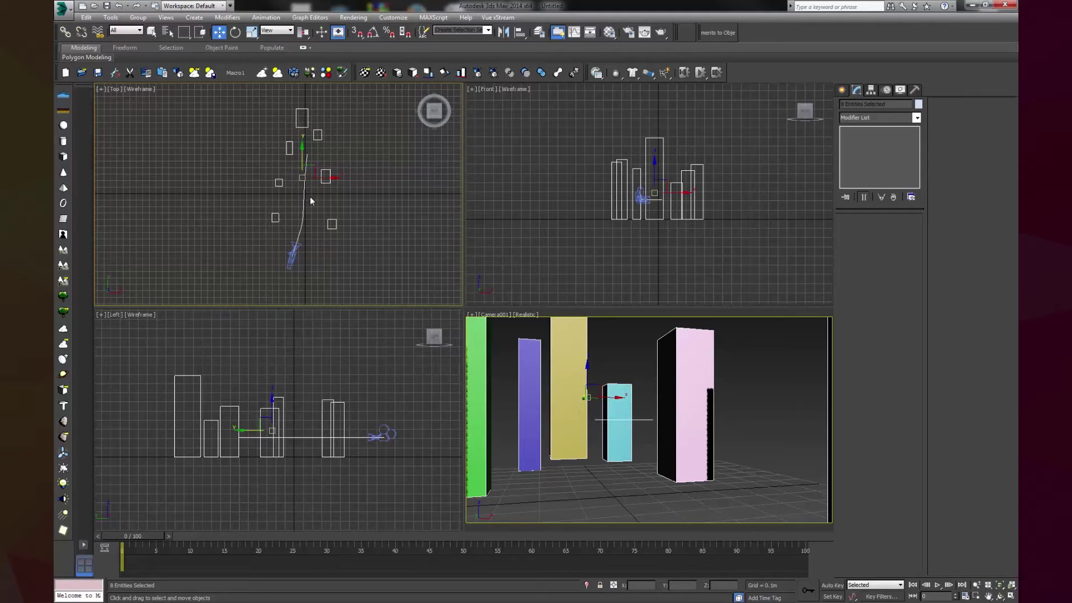
key(space)
drag(303, 216, 303, 226)
key(ctrl+z)
key(space)
click(281, 198)
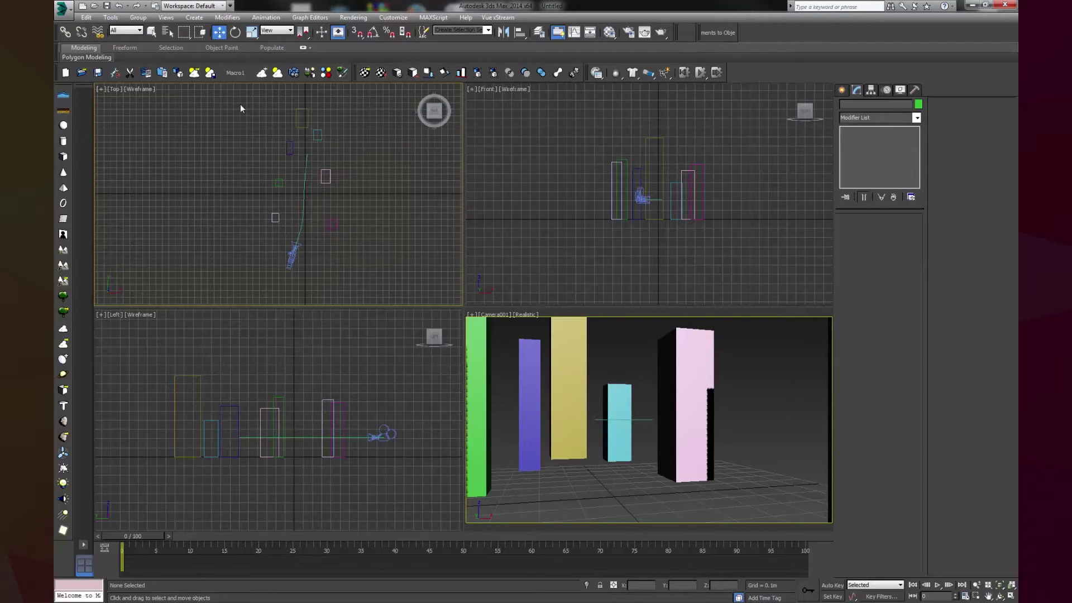
drag(352, 231, 352, 231)
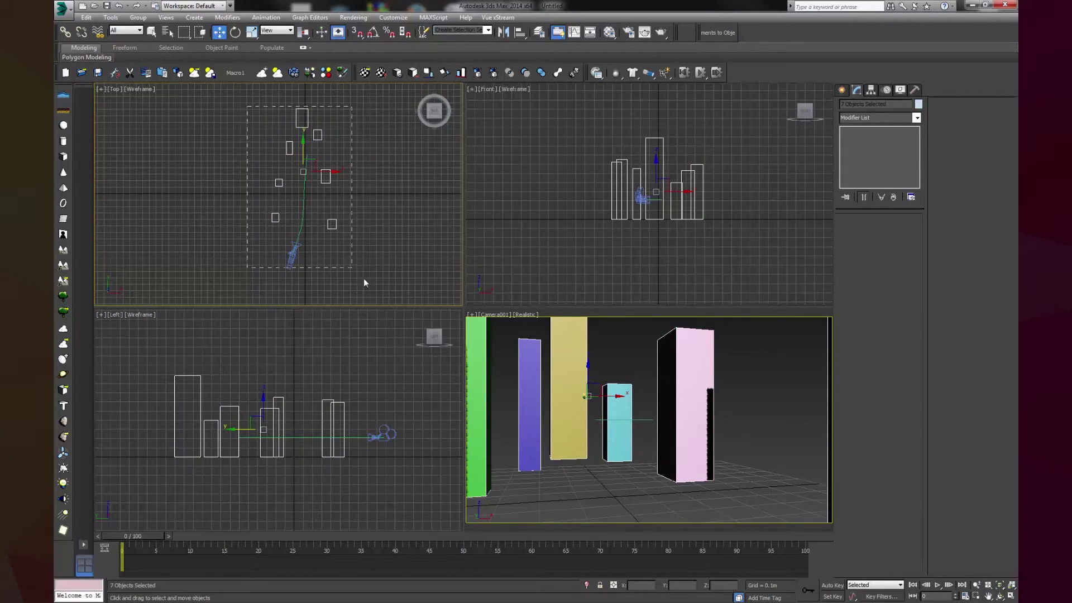
drag(377, 286, 377, 286)
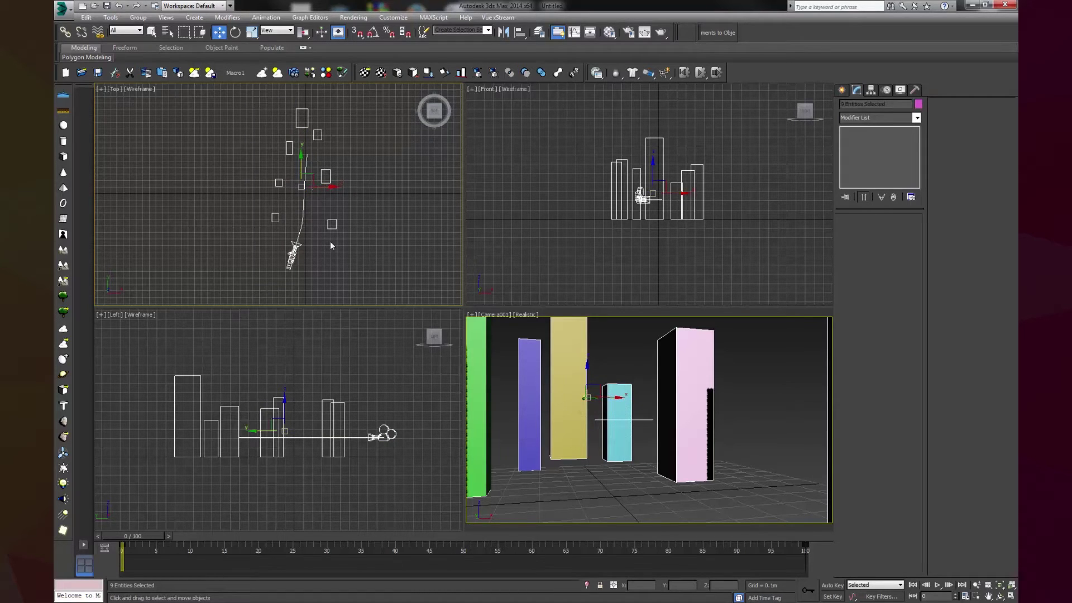
click(357, 239)
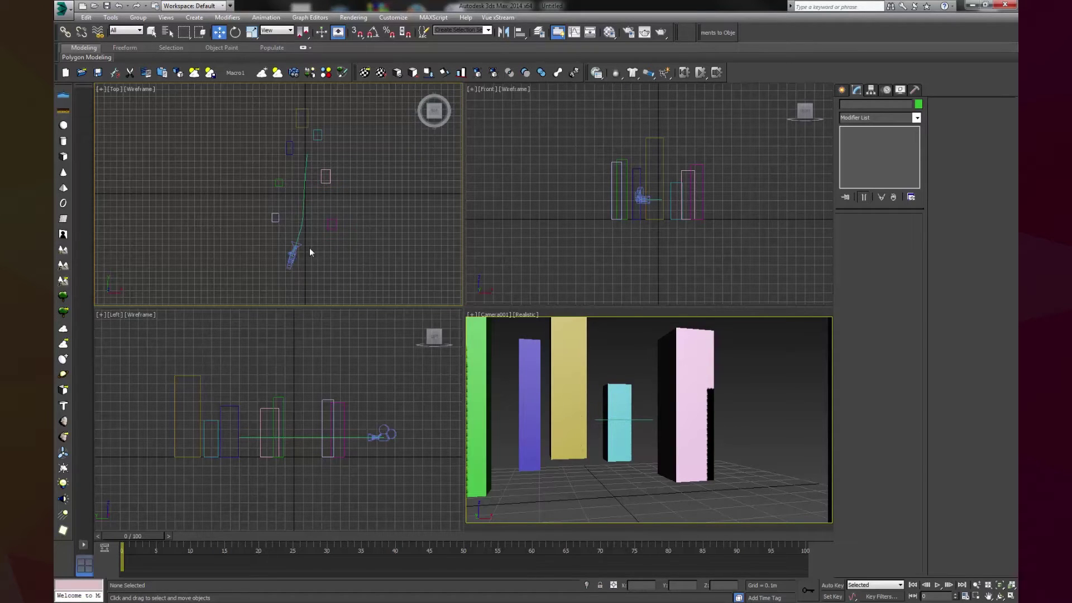
- Try moving only the boxes toward the camera in the Top view, undo the move and clear the selection
key(ctrl+a)
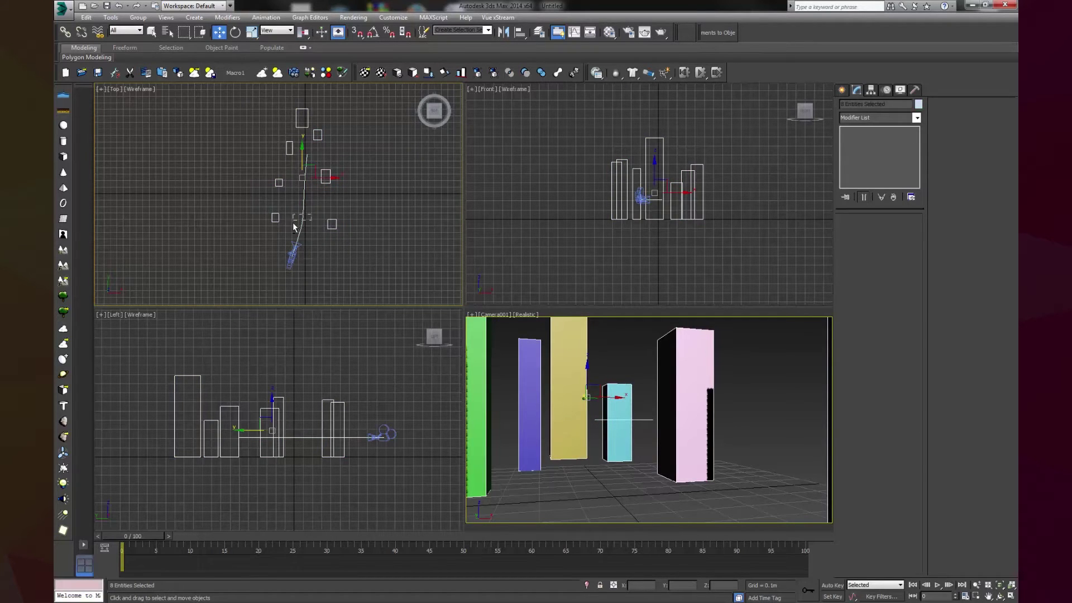
alt+drag(293, 222, 292, 224)
drag(313, 161, 315, 180)
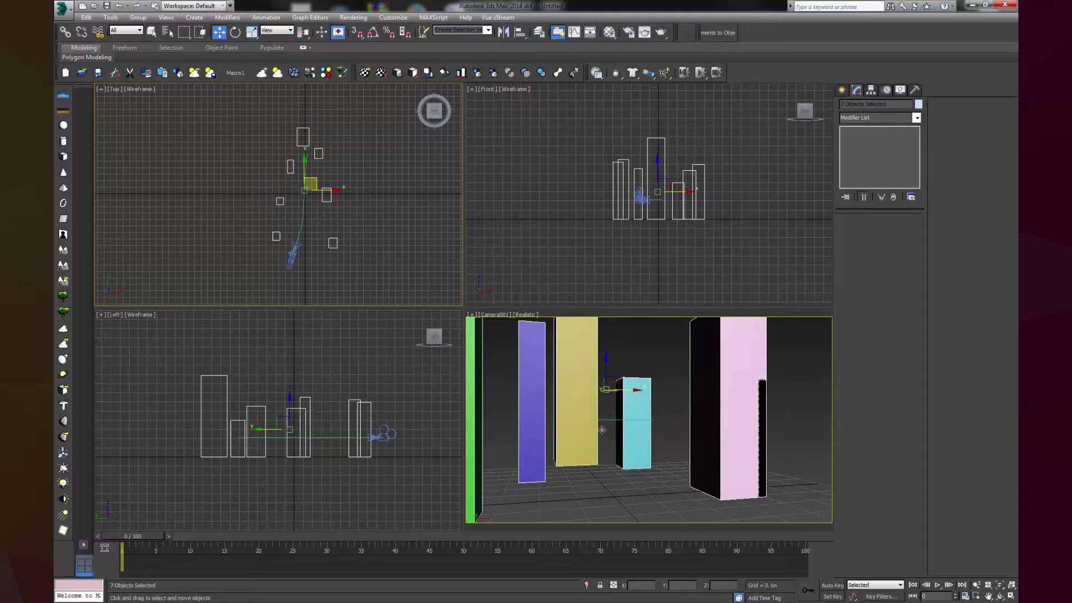
key(ctrl+z)
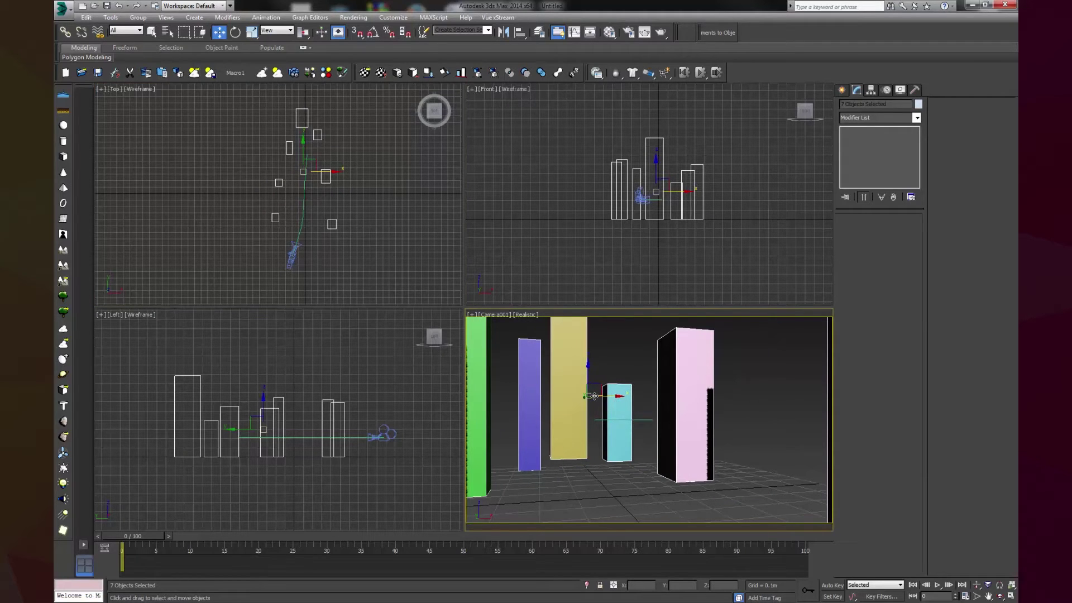
click(380, 238)
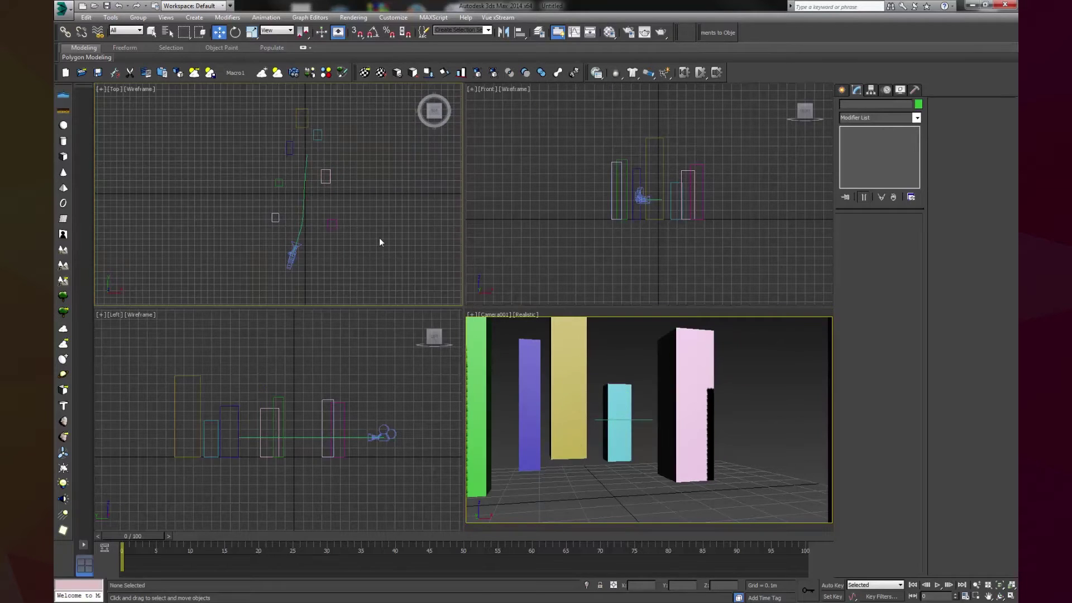
- Clone the tall yellow box in the Top view and place the copy behind the camera
middle_drag(345, 266, 347, 262)
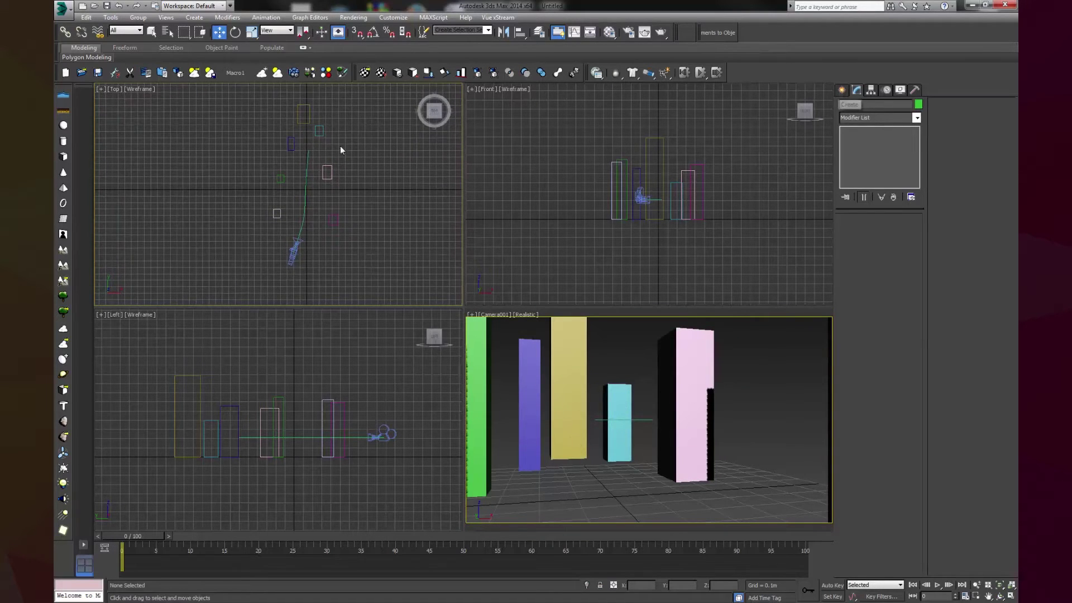
click(309, 107)
shift+drag(316, 105, 311, 278)
click(535, 349)
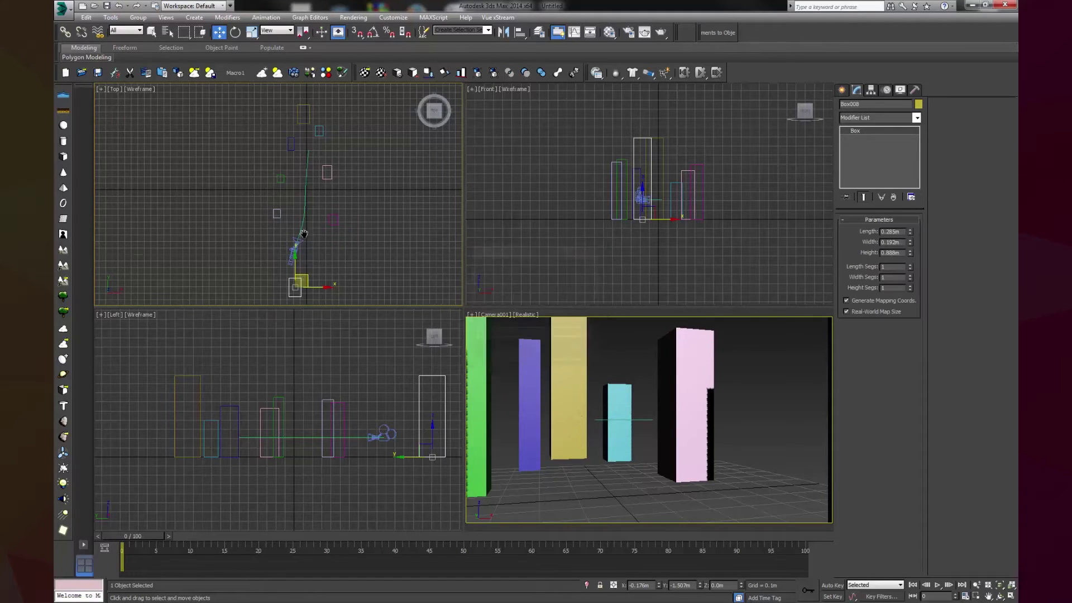
scroll(308, 230, down, 2)
drag(316, 228, 314, 234)
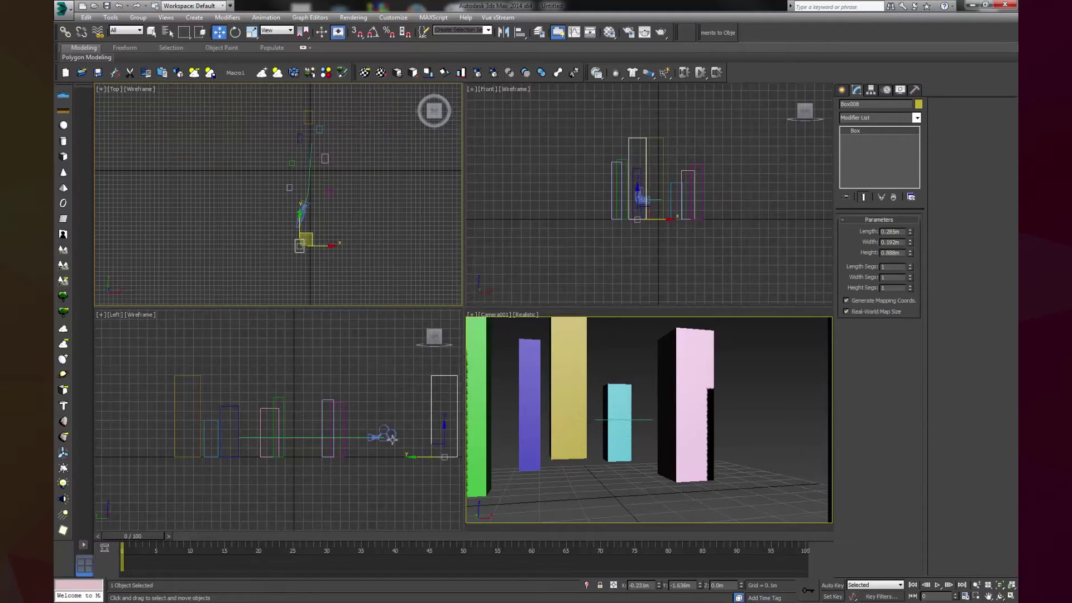
middle_drag(393, 440, 317, 432)
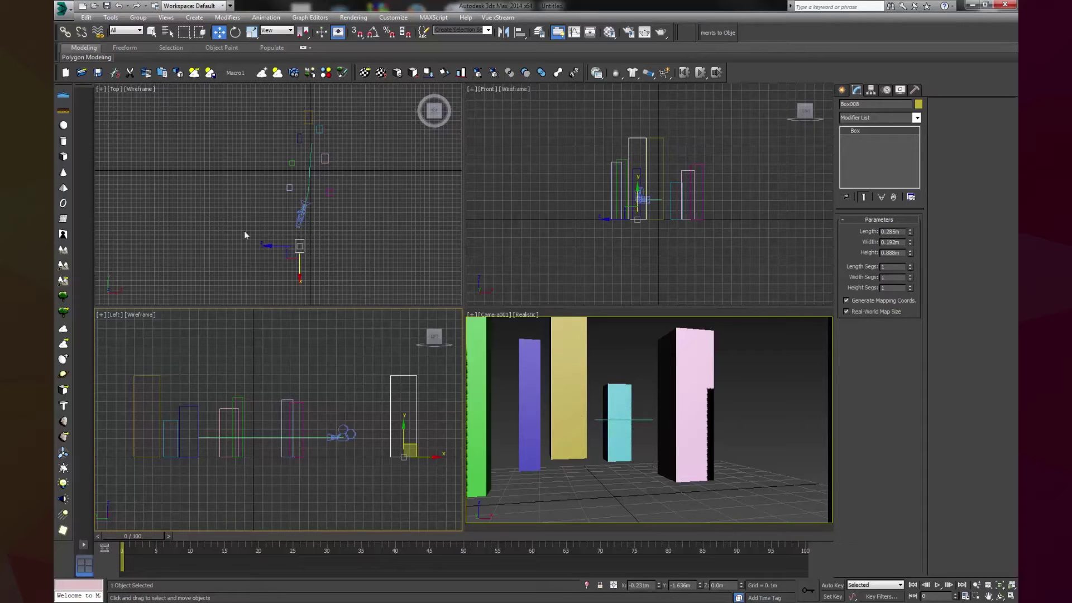
- Group all boxes, the camera and its path line, keeping the default group name
drag(235, 92, 375, 293)
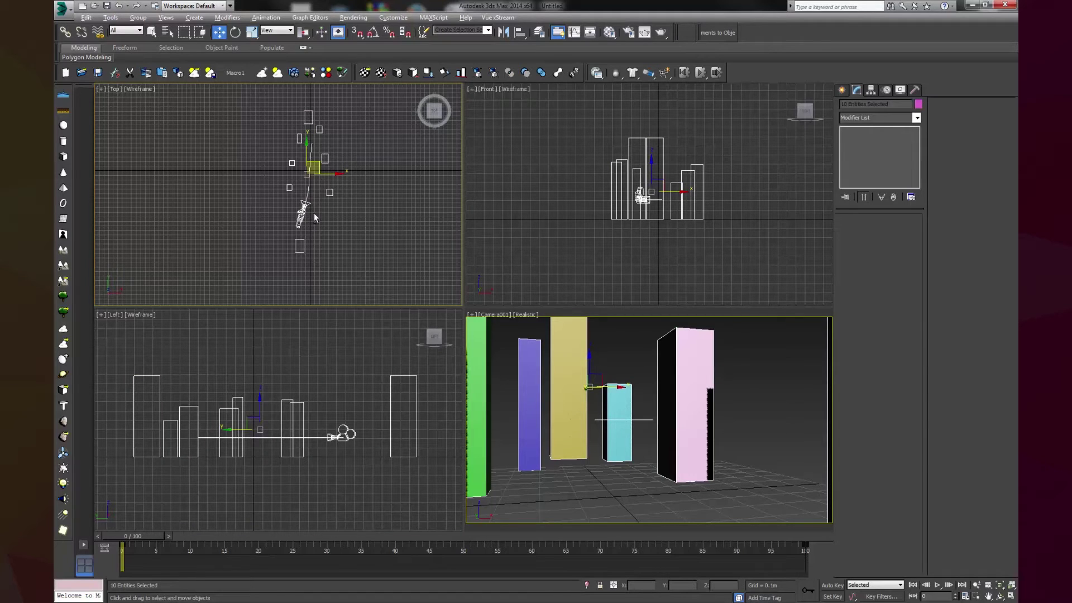
alt+click(294, 199)
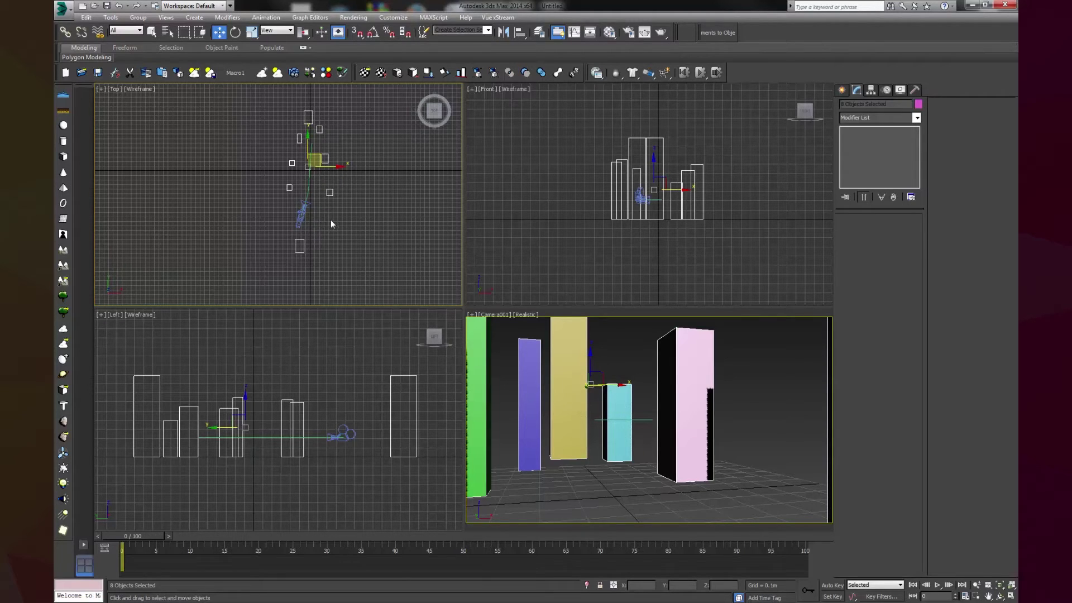
drag(348, 264, 246, 110)
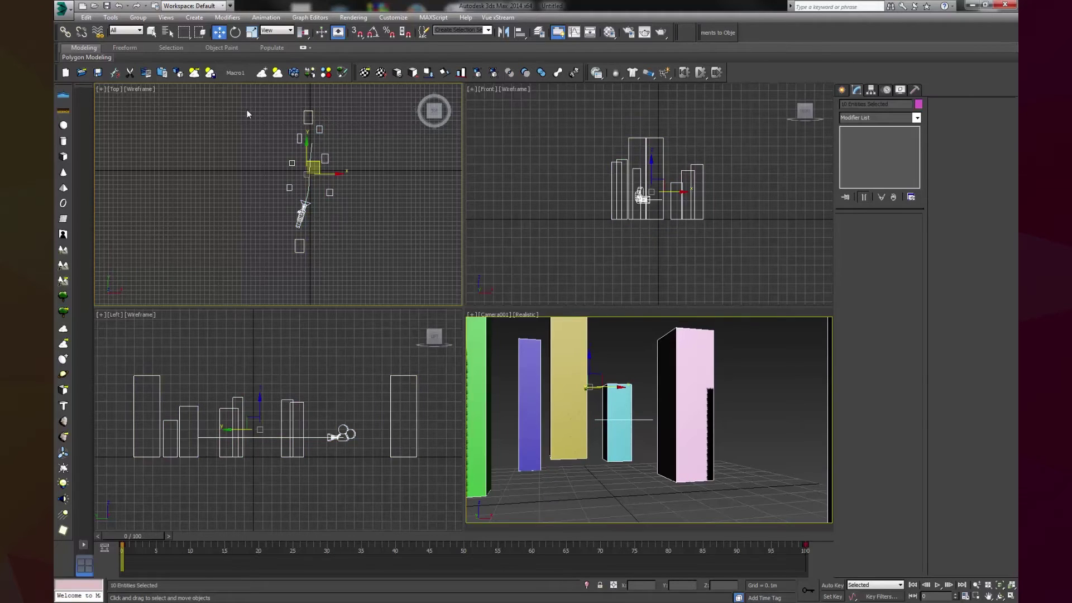
click(241, 119)
drag(389, 287, 391, 283)
click(137, 17)
click(143, 30)
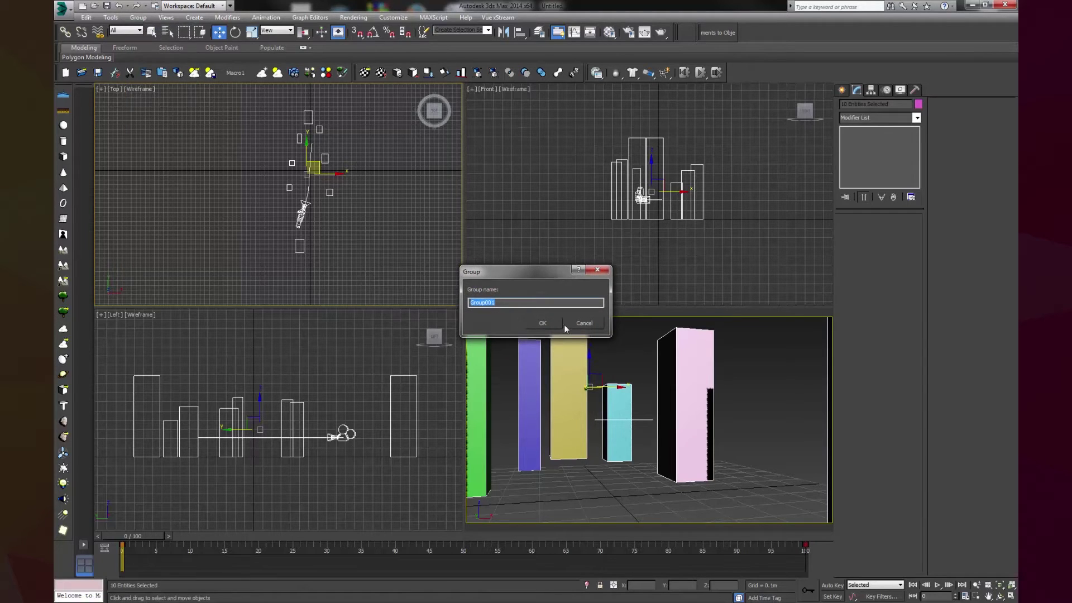
click(548, 323)
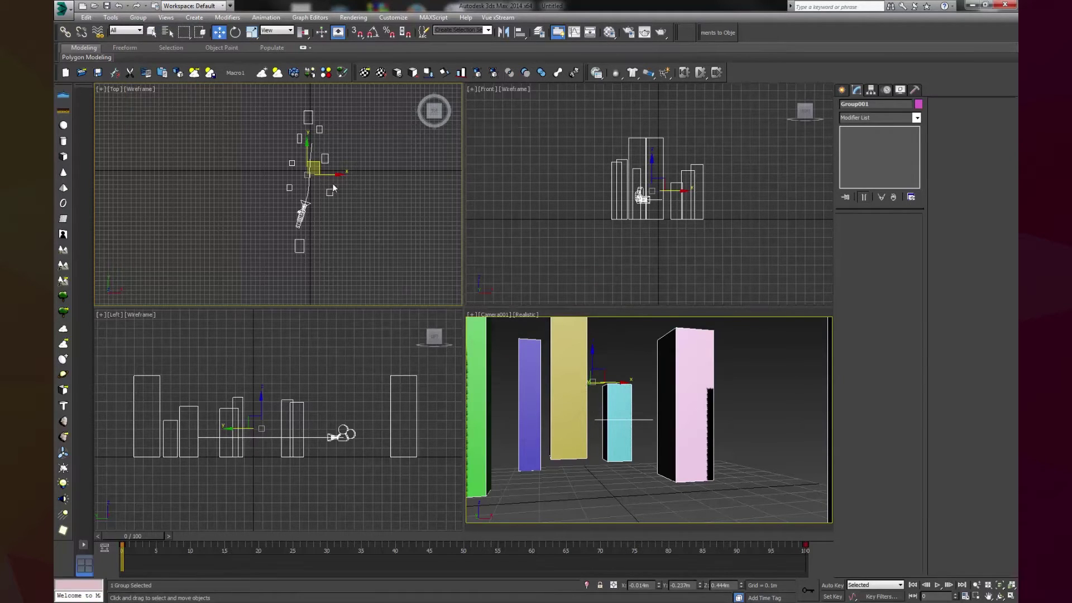
- Center the group's pivot to the object using Affect Pivot Only
click(870, 91)
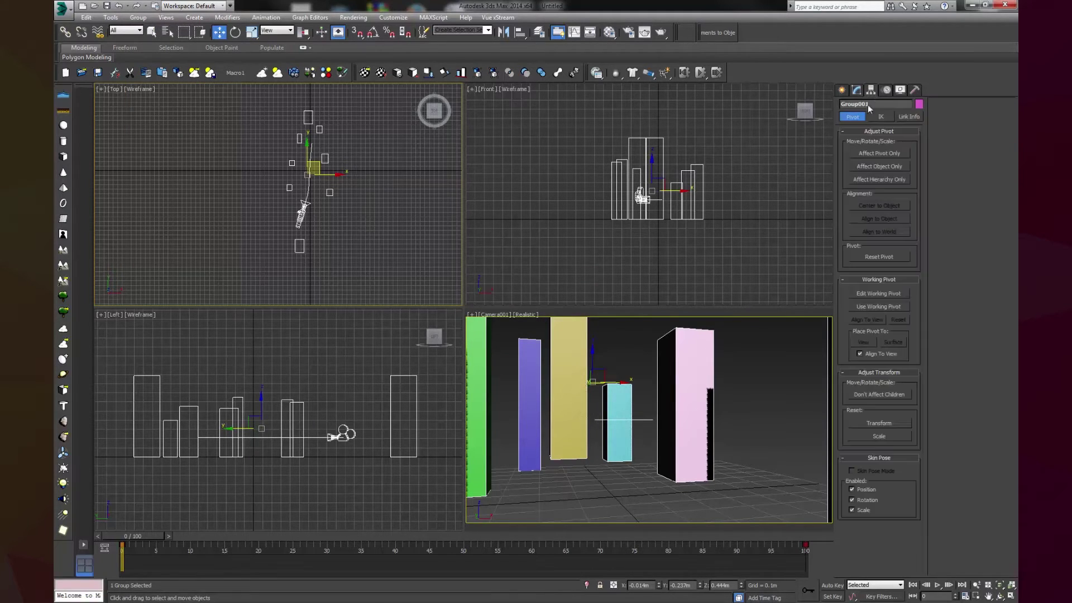
click(874, 154)
click(886, 205)
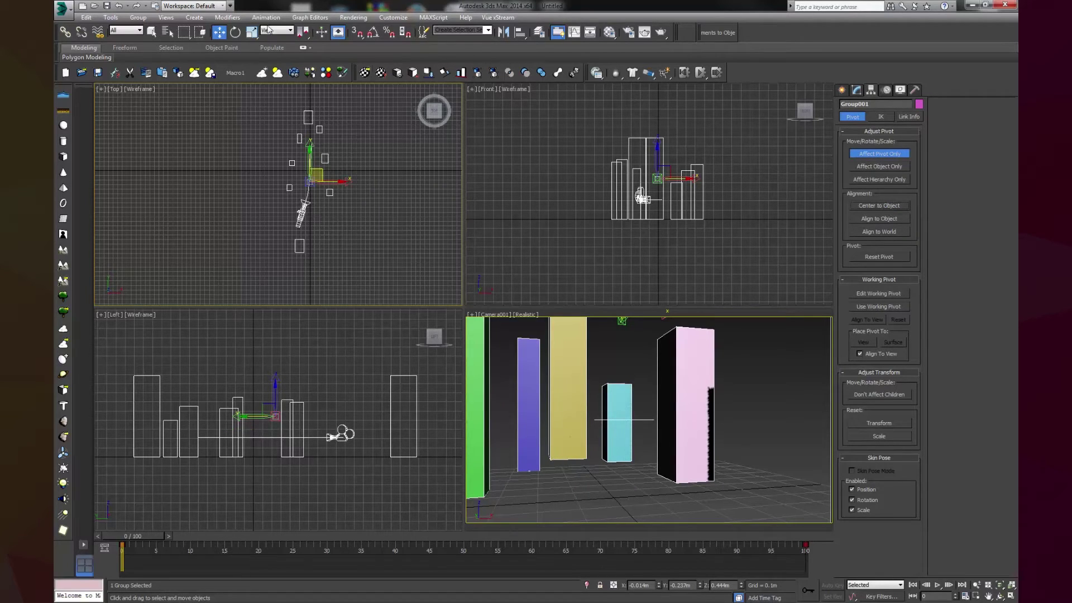
click(883, 156)
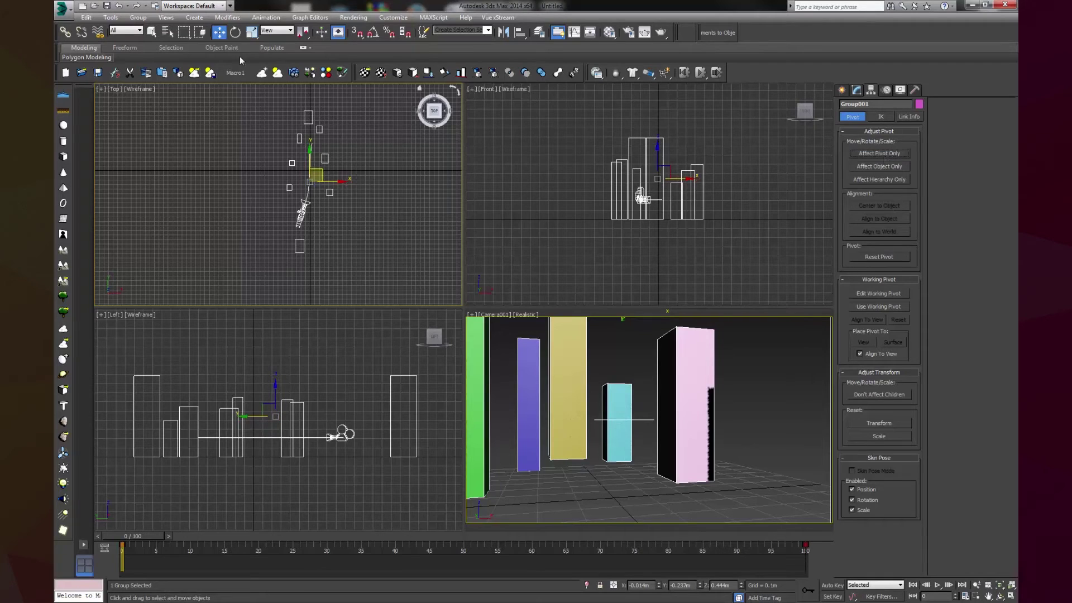
- Move the group to the world origin by setting its absolute X, Y and Z position to 0
right_click(219, 32)
drag(364, 184, 230, 173)
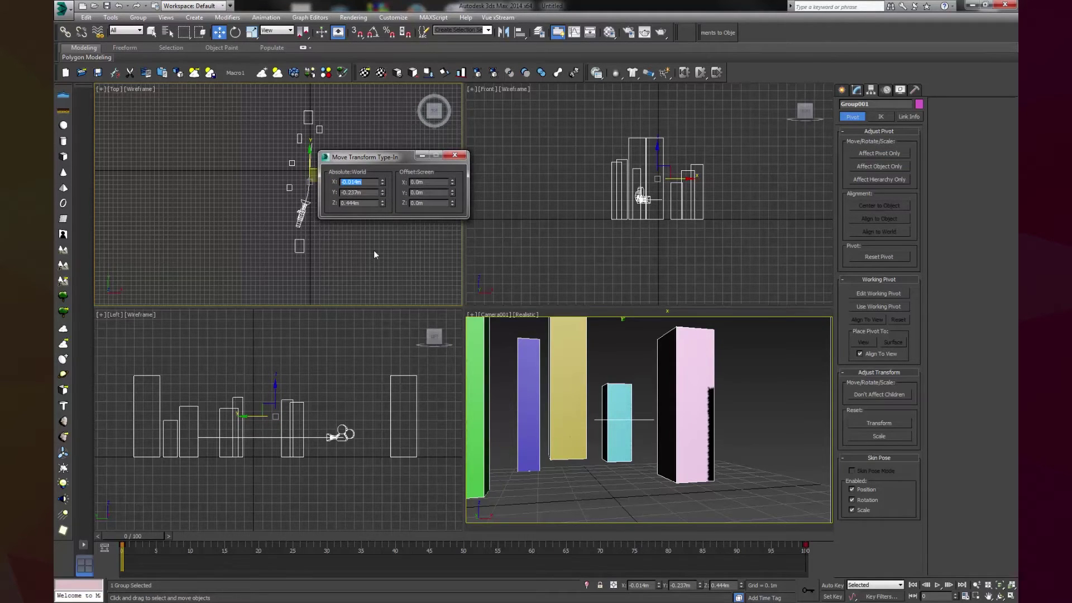
text(0)
key(Tab)
text(0)
key(Tab)
text(0)
key(Return)
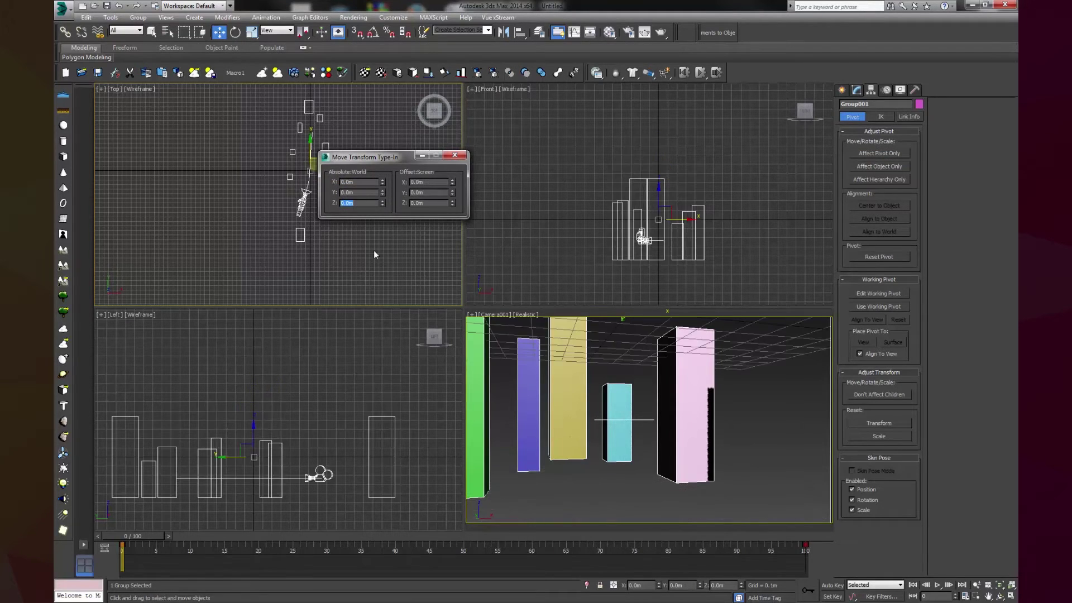
click(457, 158)
click(307, 397)
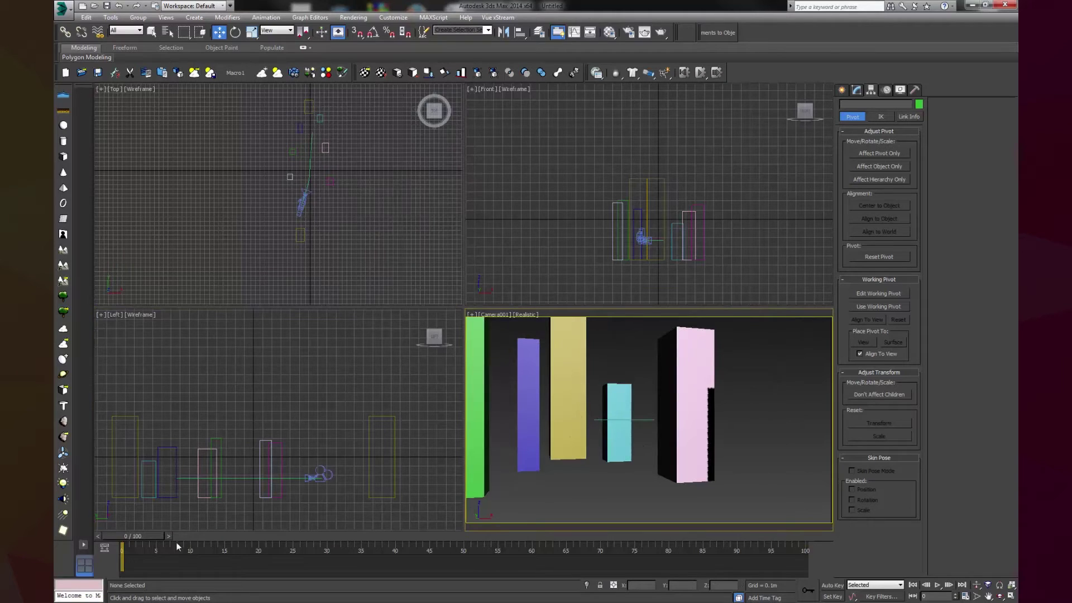
- Scrub through the camera animation as a check and ungroup the whole scene
drag(165, 536, 95, 524)
drag(286, 129, 360, 179)
click(138, 17)
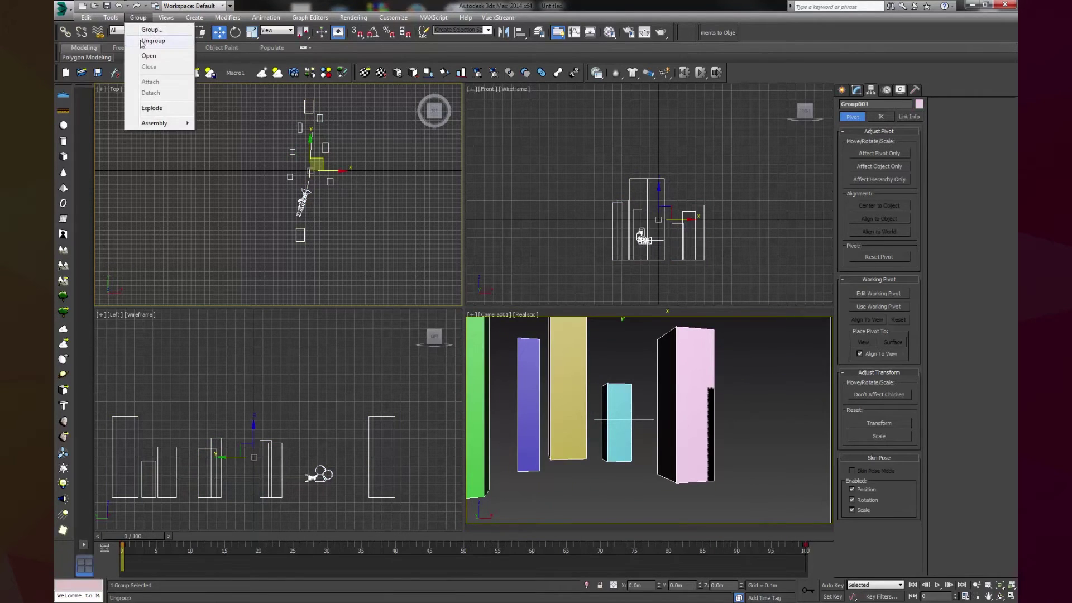
click(187, 40)
click(381, 180)
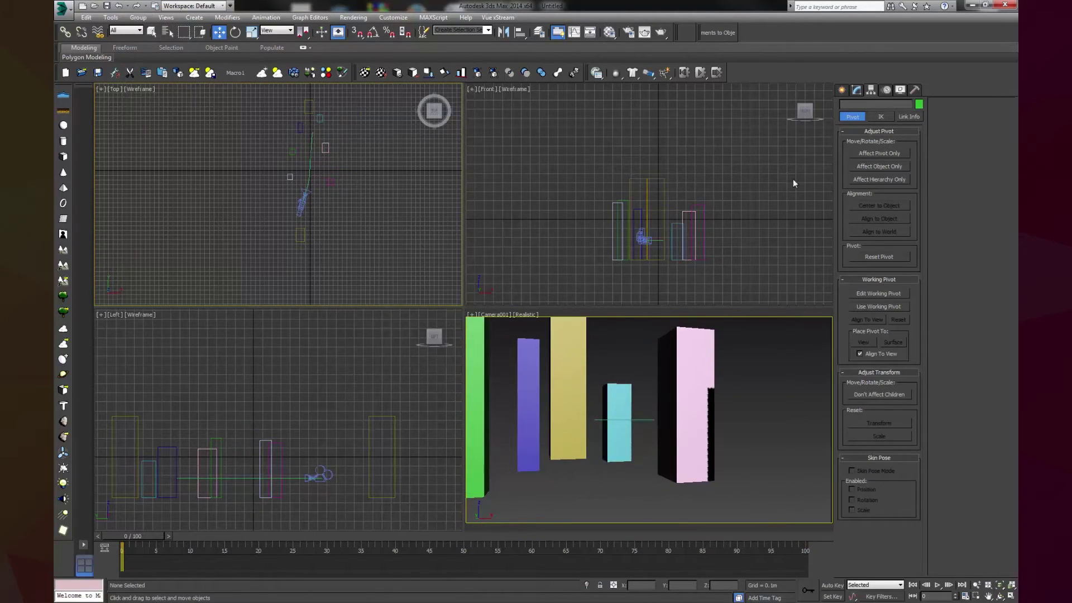
- Create a standard plane about 0.46 m by 0.47 m near the grid center in the Top viewport
click(841, 90)
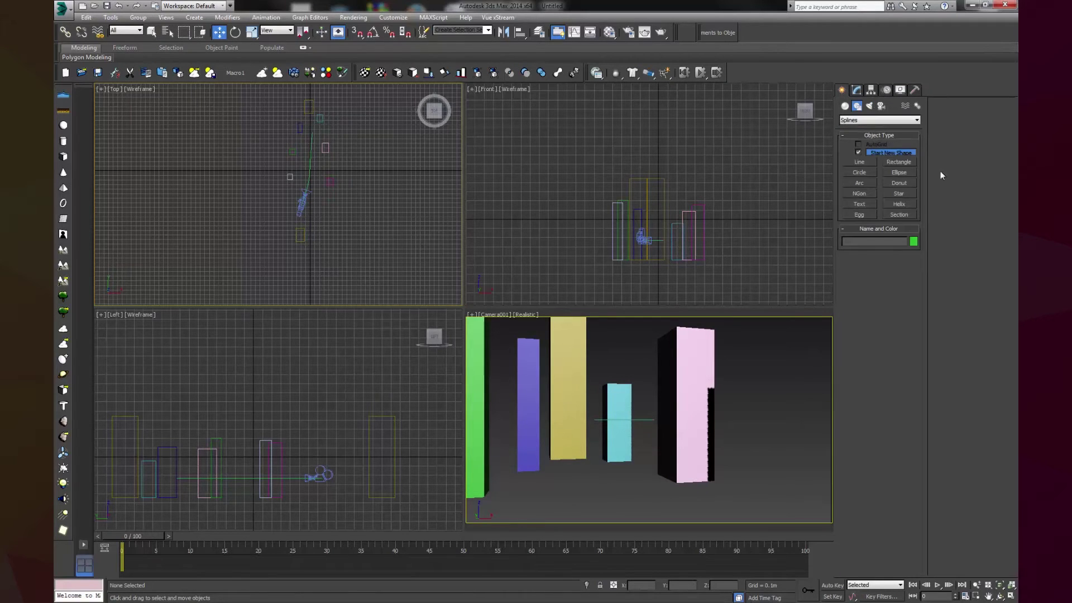
click(844, 106)
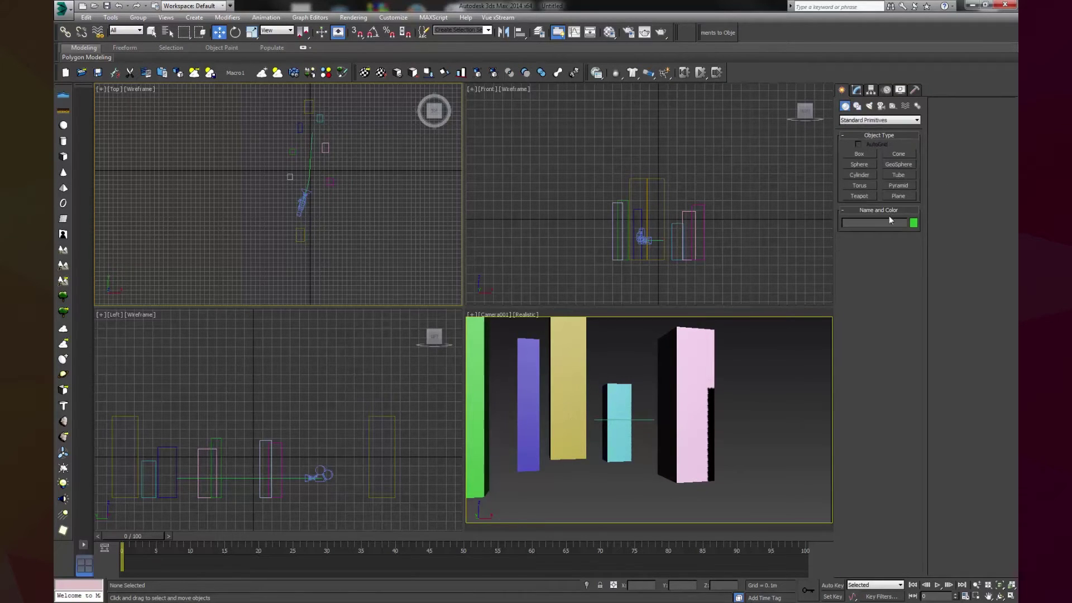
click(898, 196)
drag(320, 165, 301, 185)
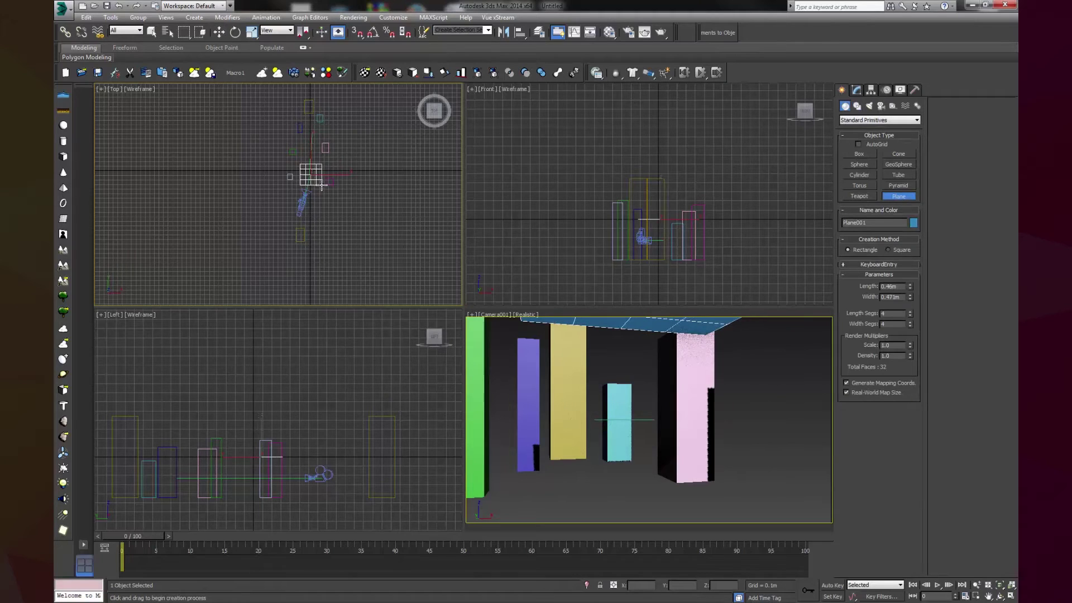
- Move the plane to the world origin by setting its absolute X, Y and Z to 0, and deselect it
right_click(218, 32)
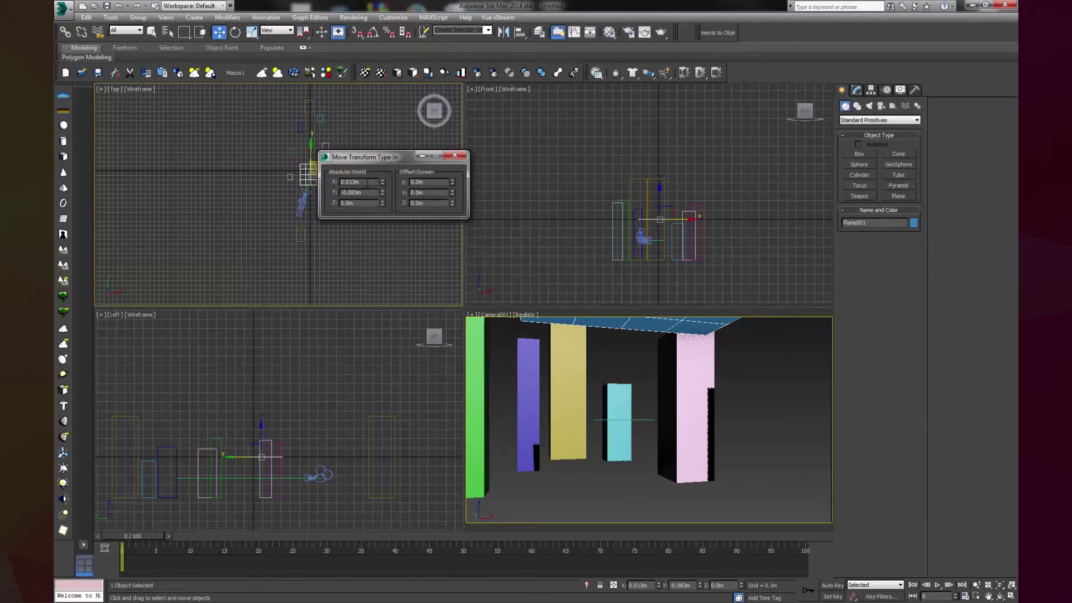
text(0)
key(Tab)
text(0)
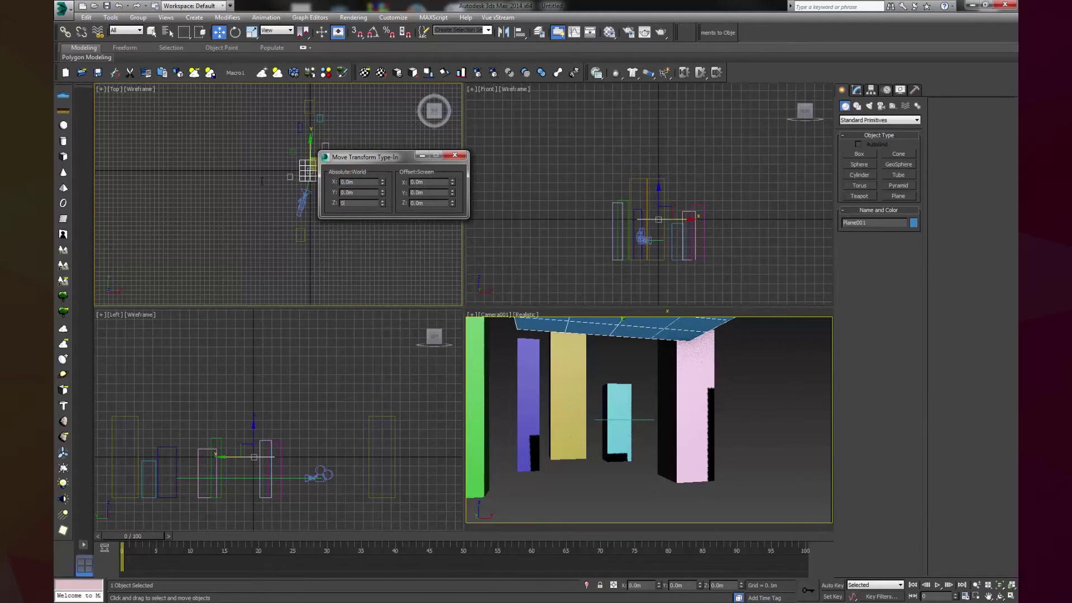
key(Tab)
click(458, 156)
click(429, 161)
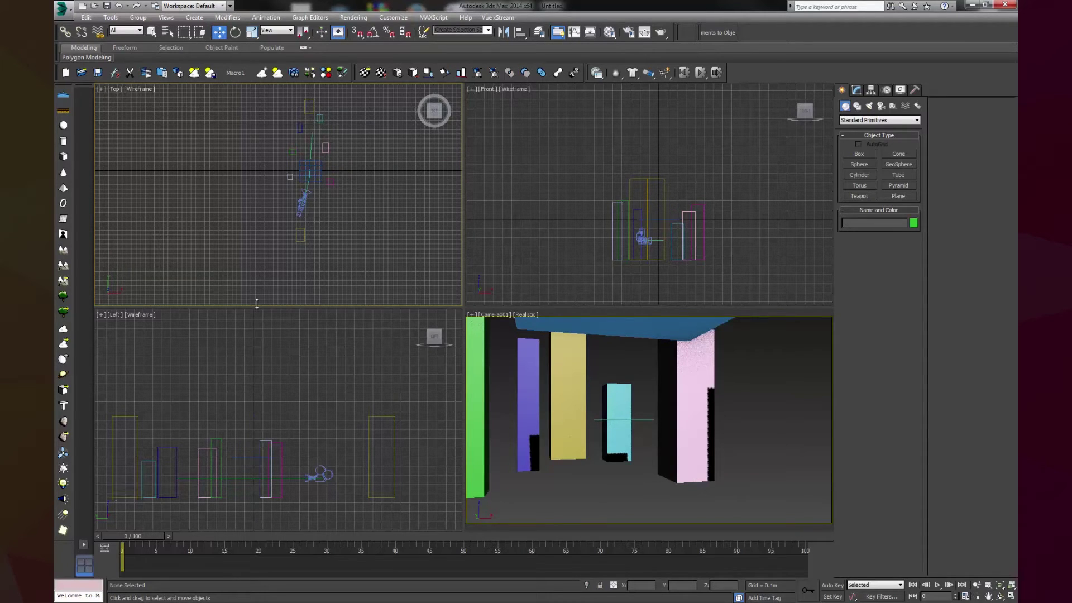
- Select all the boxes and the origin plane, leaving out the camera and its path line
key(ctrl+a)
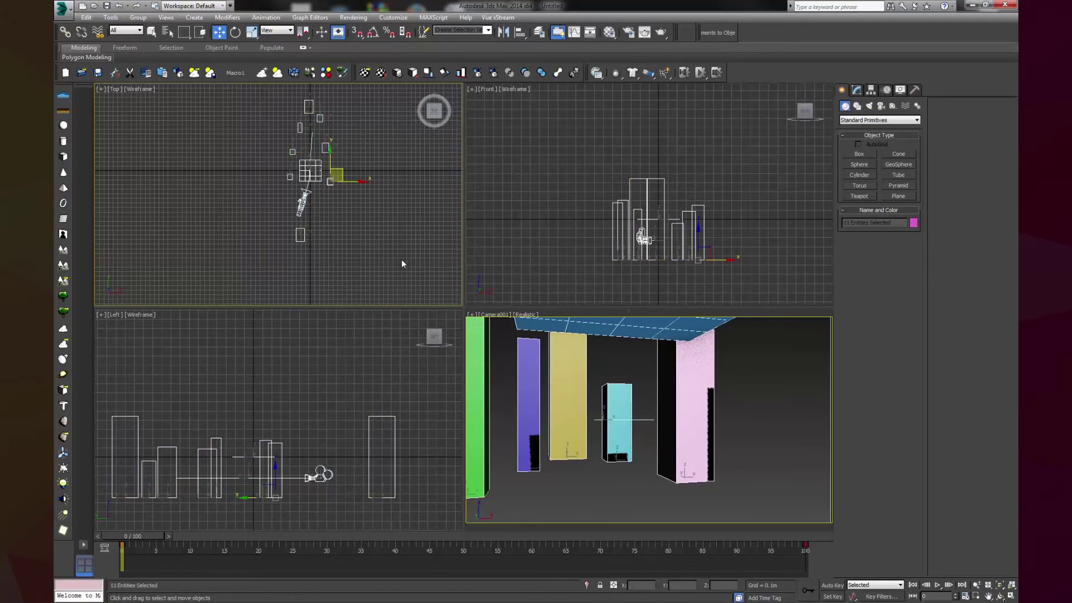
click(299, 128)
alt+click(315, 170)
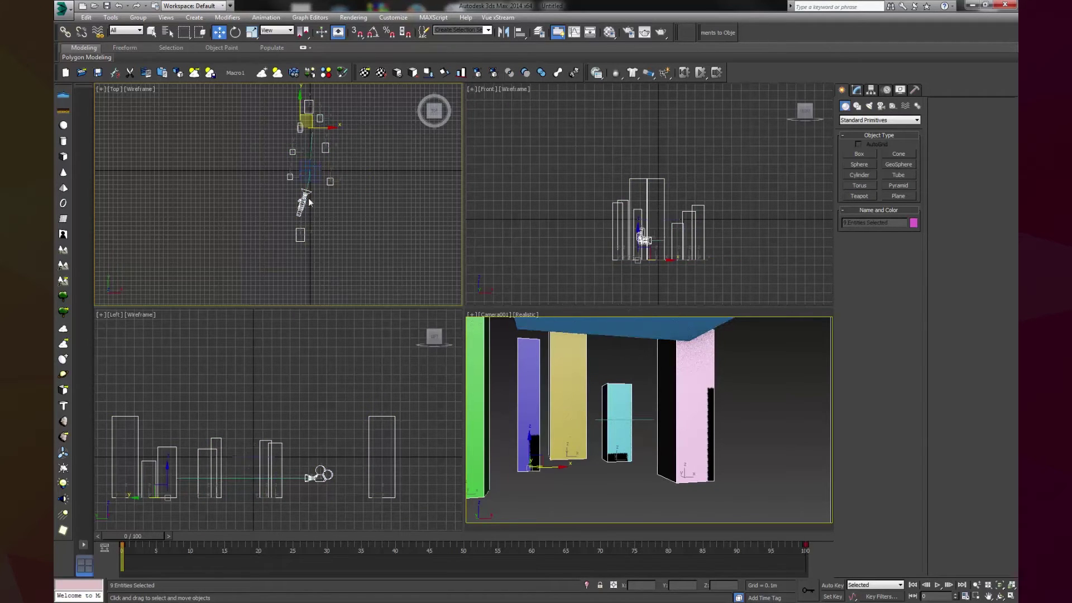
alt+click(307, 199)
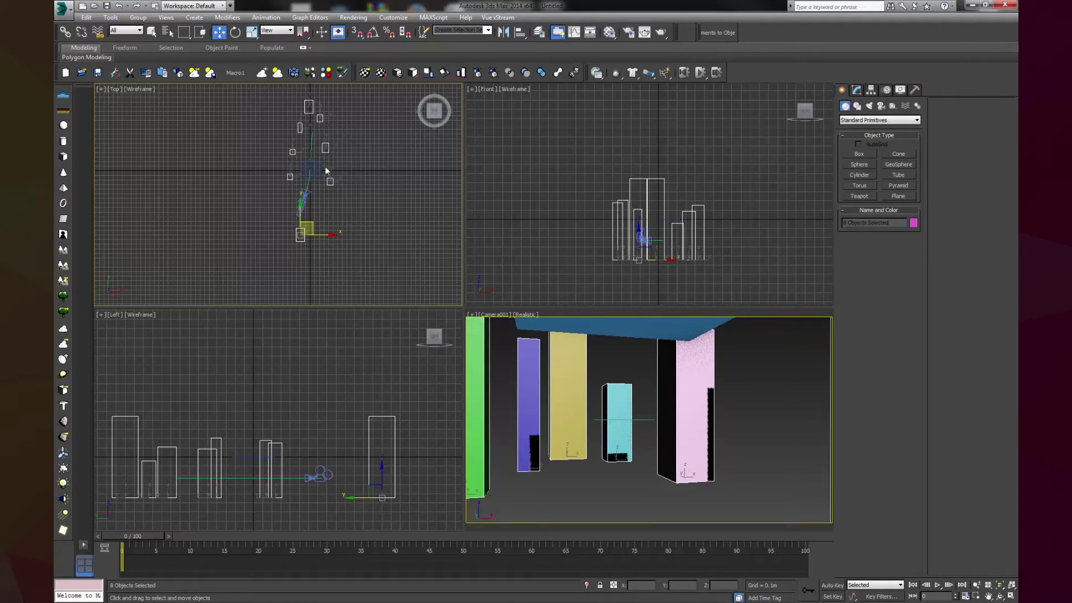
ctrl+click(325, 167)
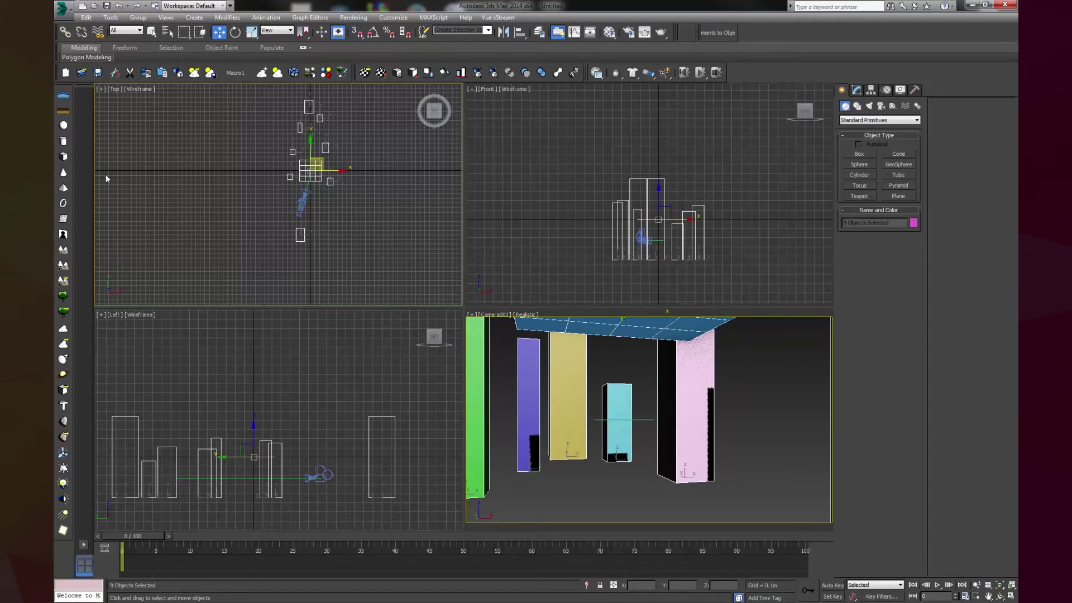
- Start exporting only the selected objects, with gw::OBJ-Exporter (*.OBJ) as the file type
click(63, 9)
mouse_move(100, 175)
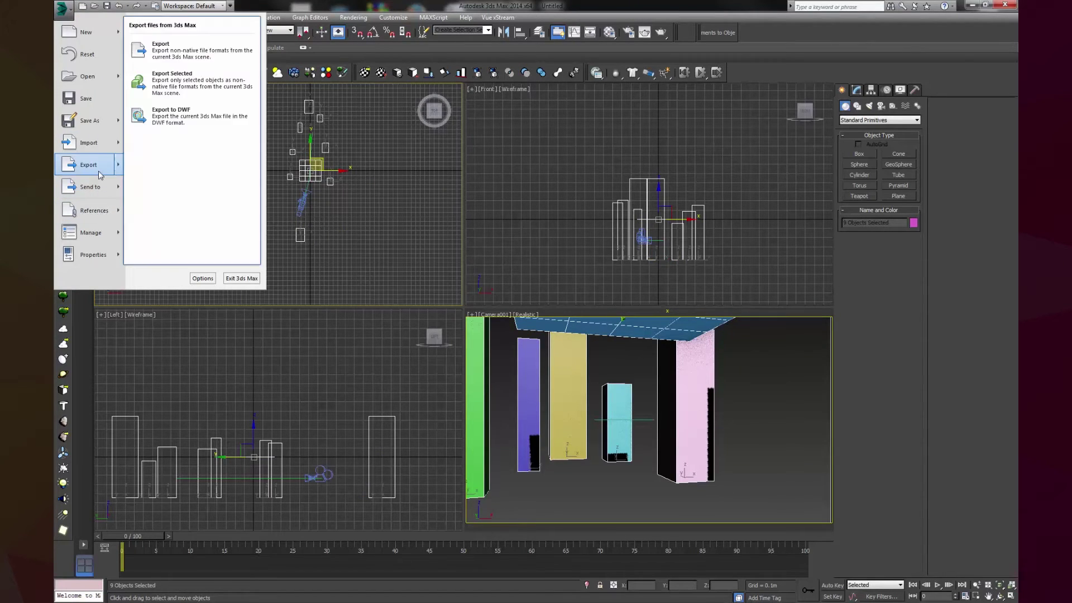
click(162, 81)
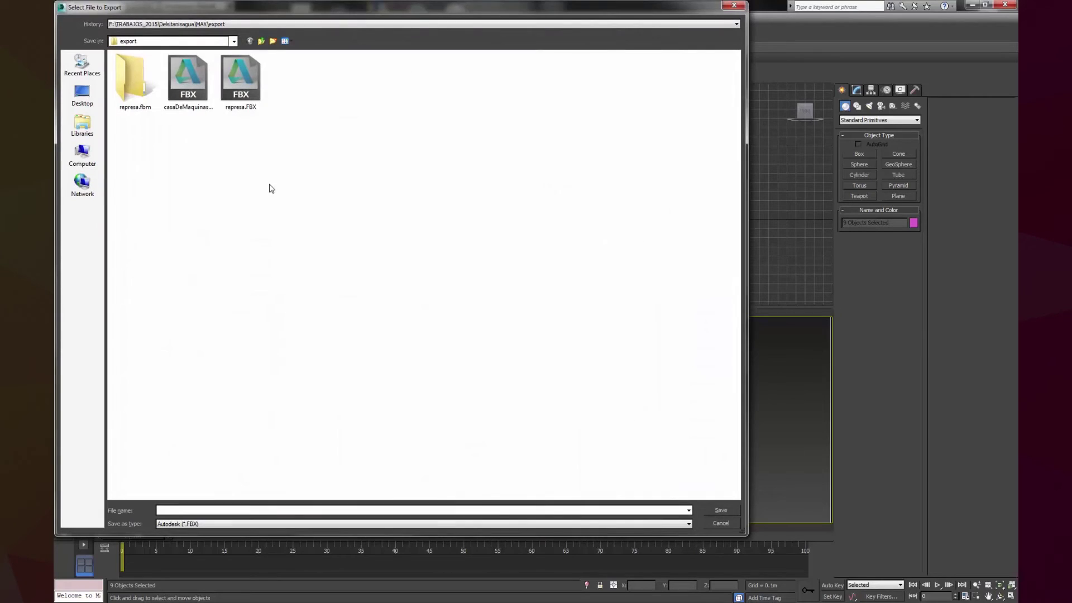
click(212, 525)
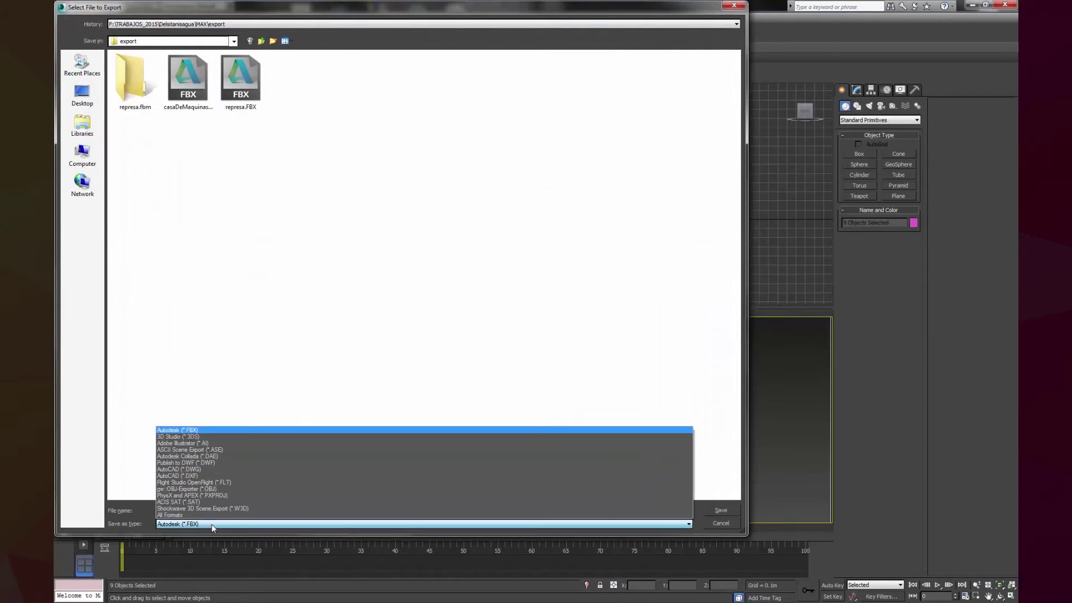
click(185, 489)
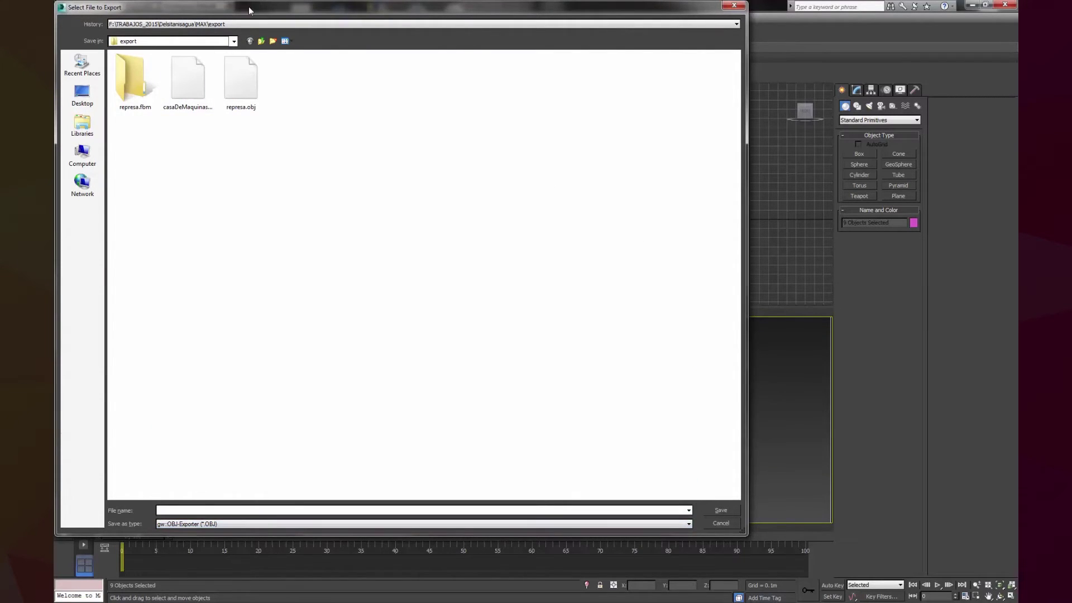
- Save the OBJ export as tutorial03 in the element_3d_tests folder inside TRABAJOS_2015\360 vr test
click(262, 41)
click(250, 42)
click(234, 41)
click(170, 94)
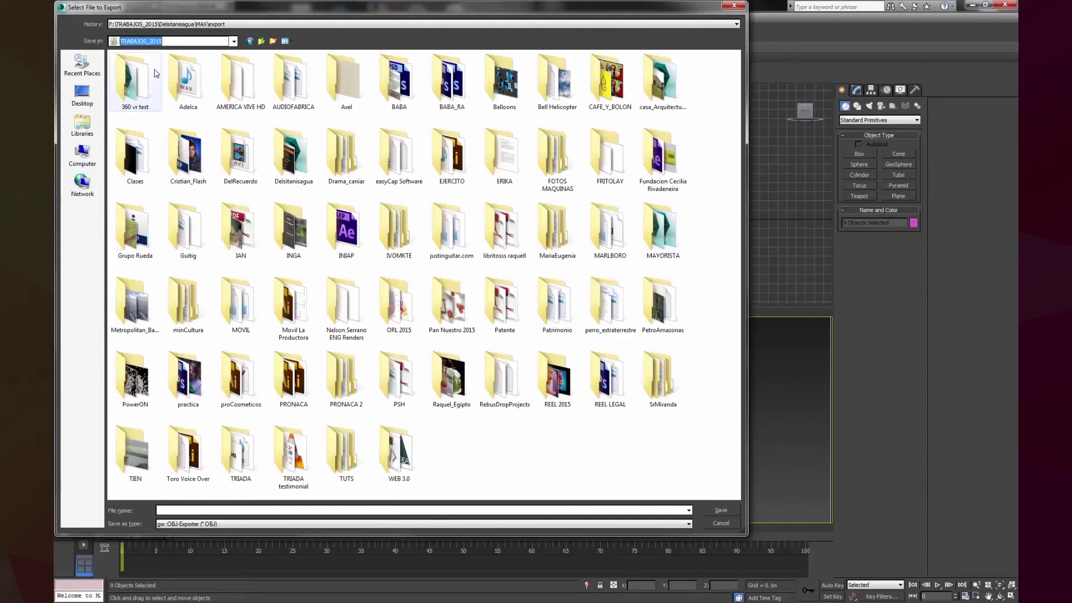
double_click(137, 74)
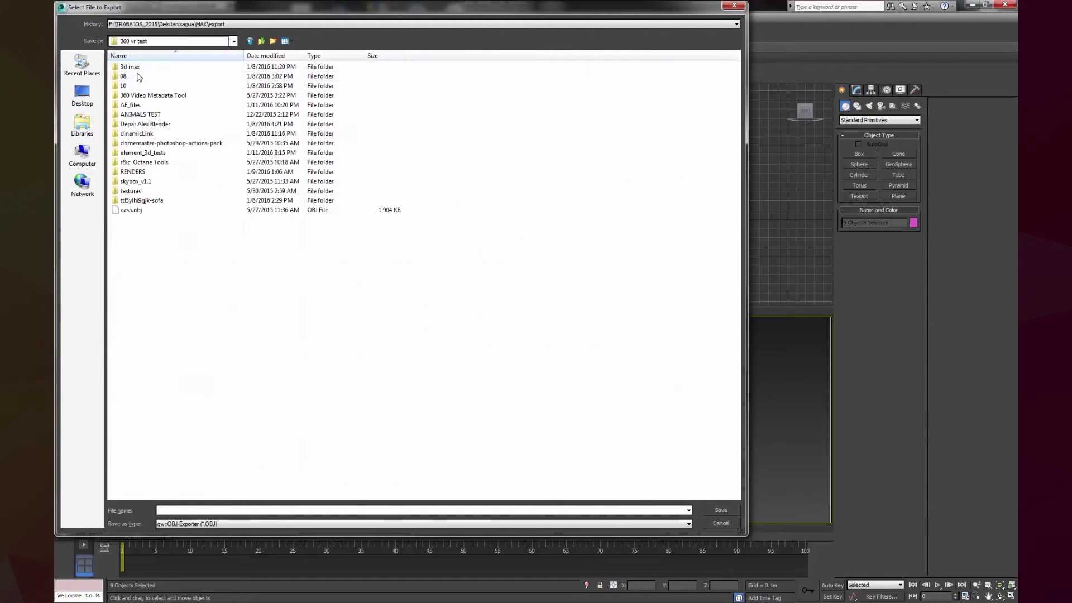
double_click(145, 153)
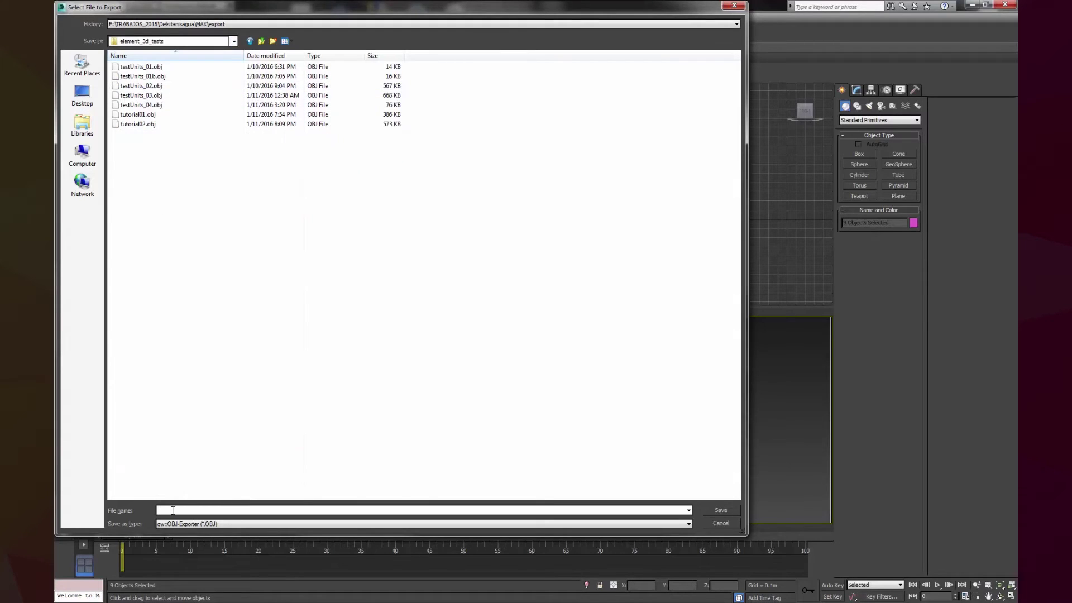
text(tutor)
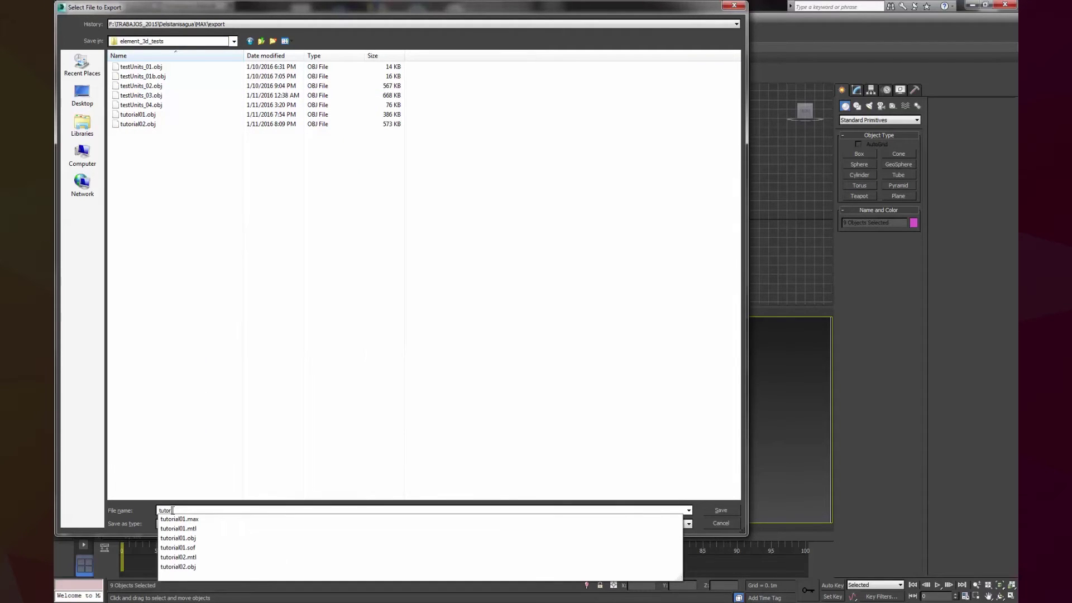
text(ial03)
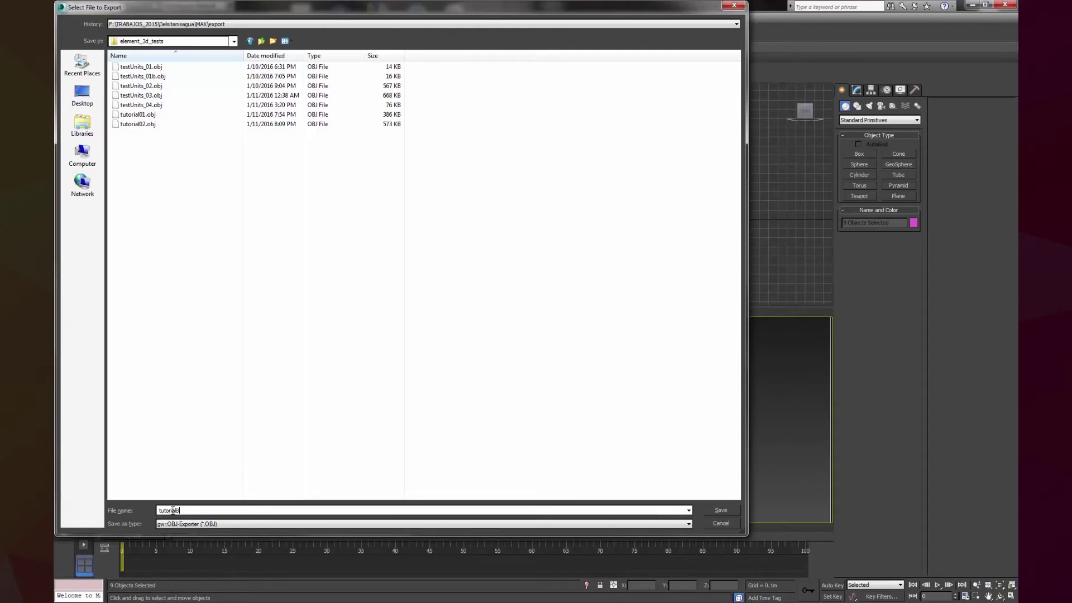
key(Return)
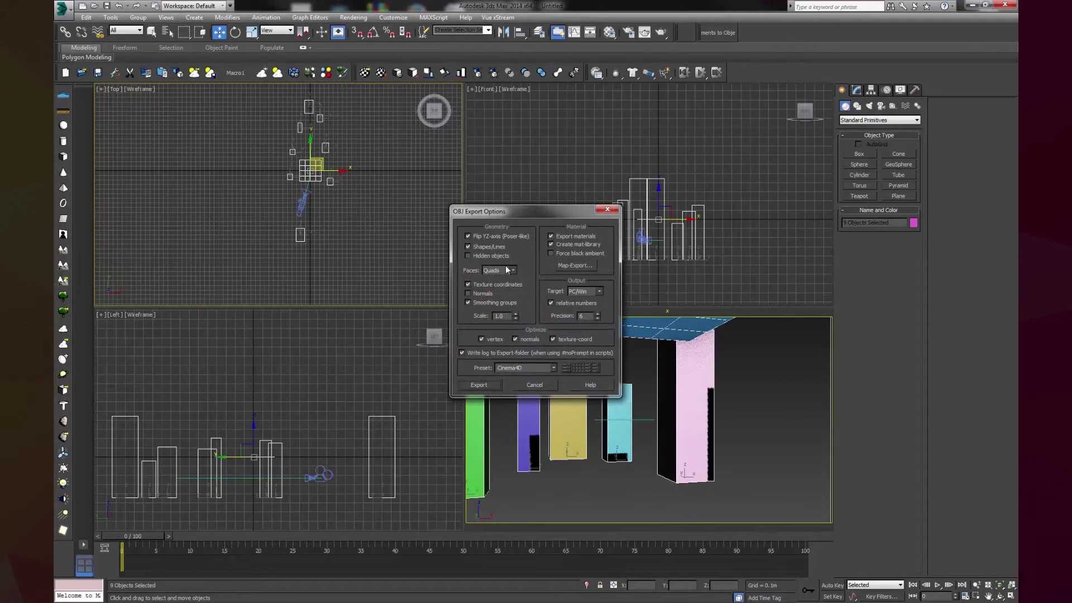
- Try the Amapi Pro preset in the OBJ export options and return to the Cinema4D preset
drag(533, 212, 515, 197)
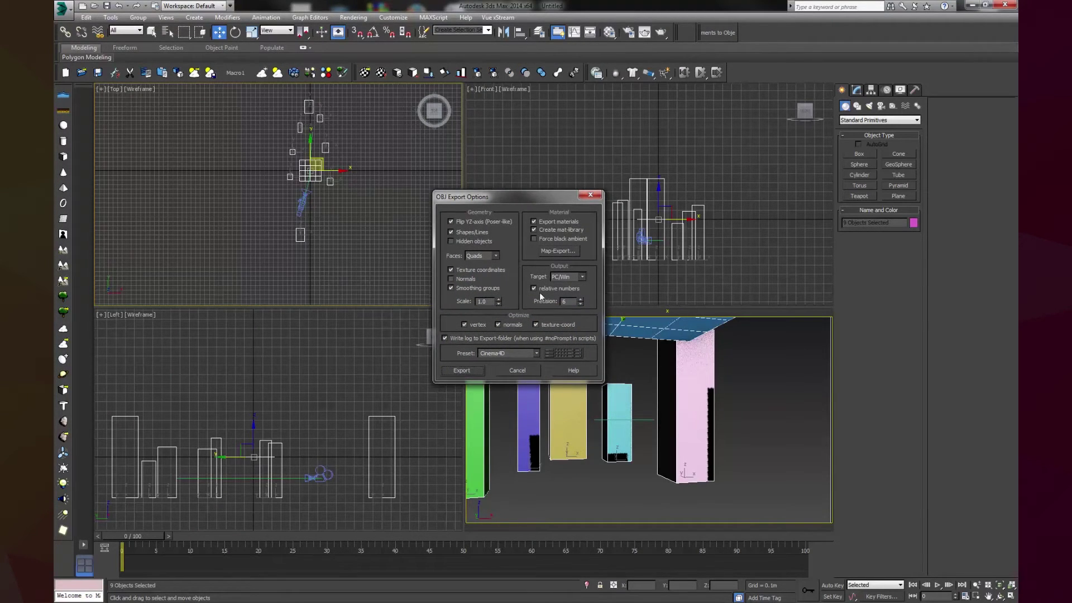
click(519, 353)
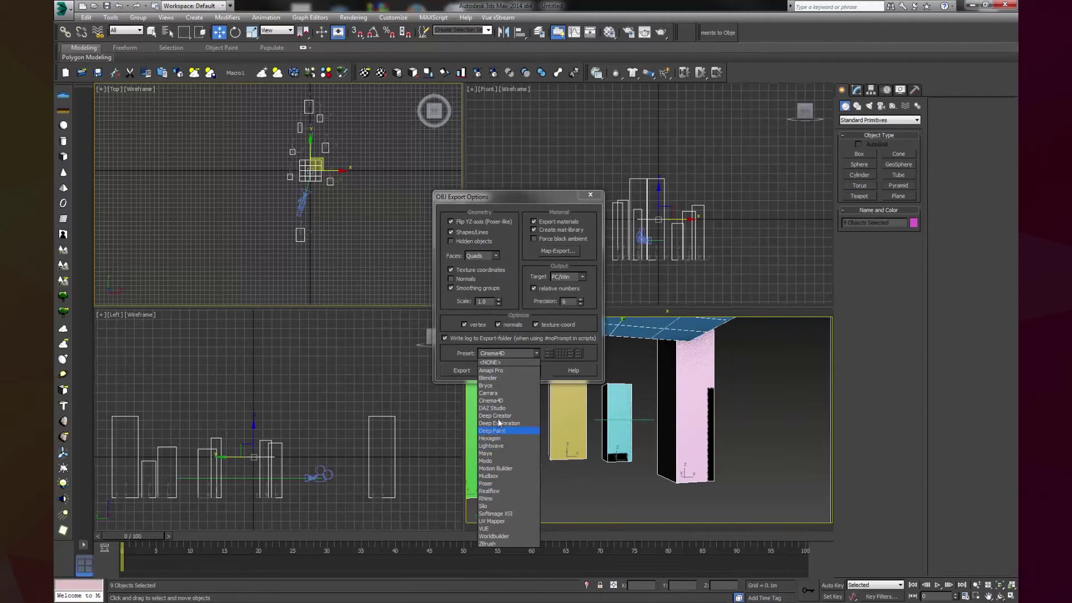
click(498, 371)
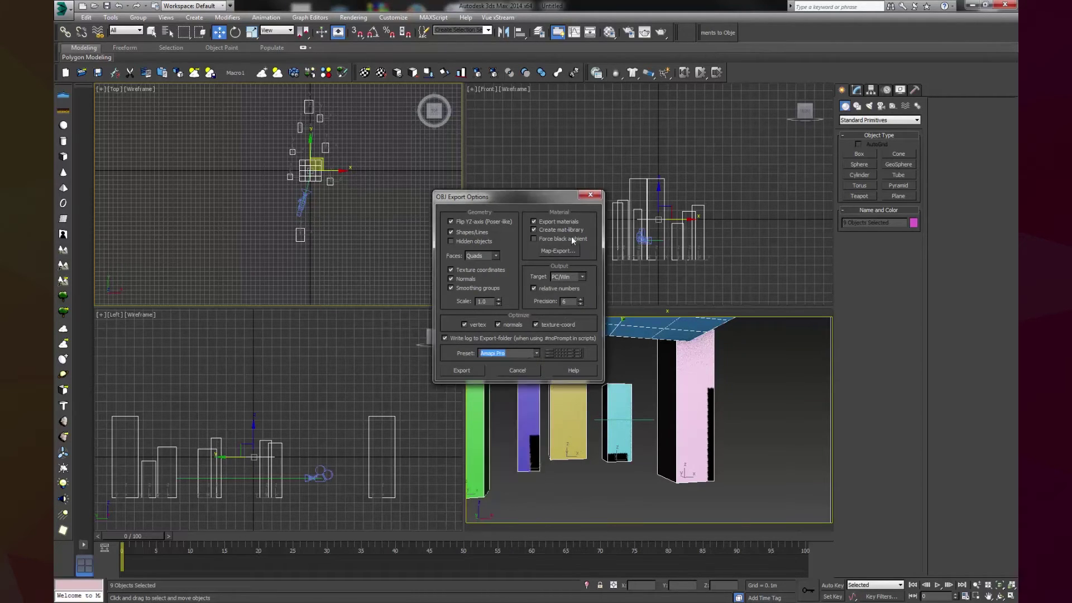
click(536, 354)
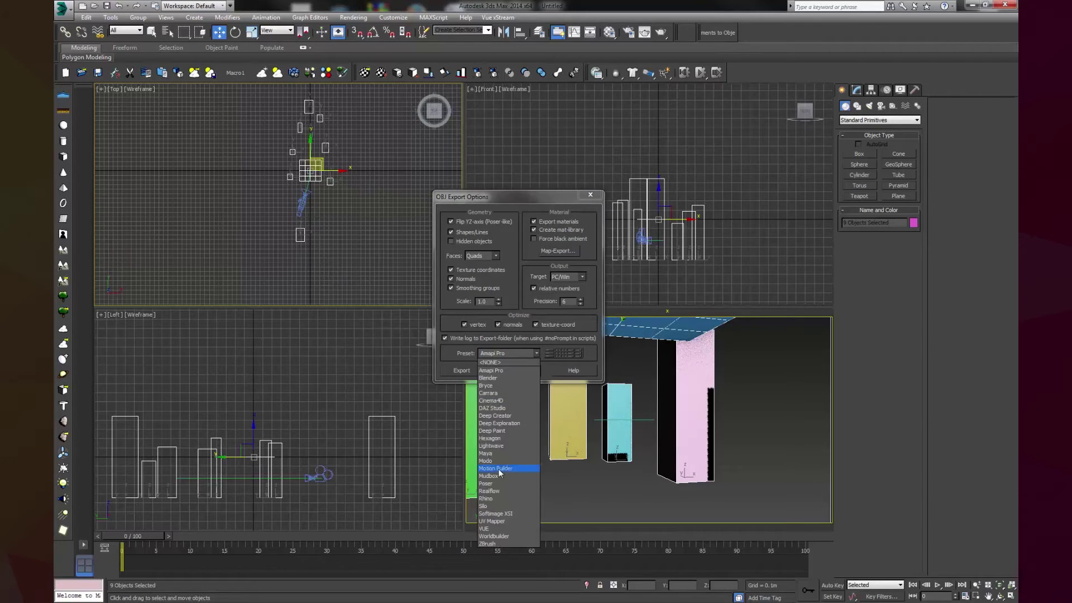
click(500, 400)
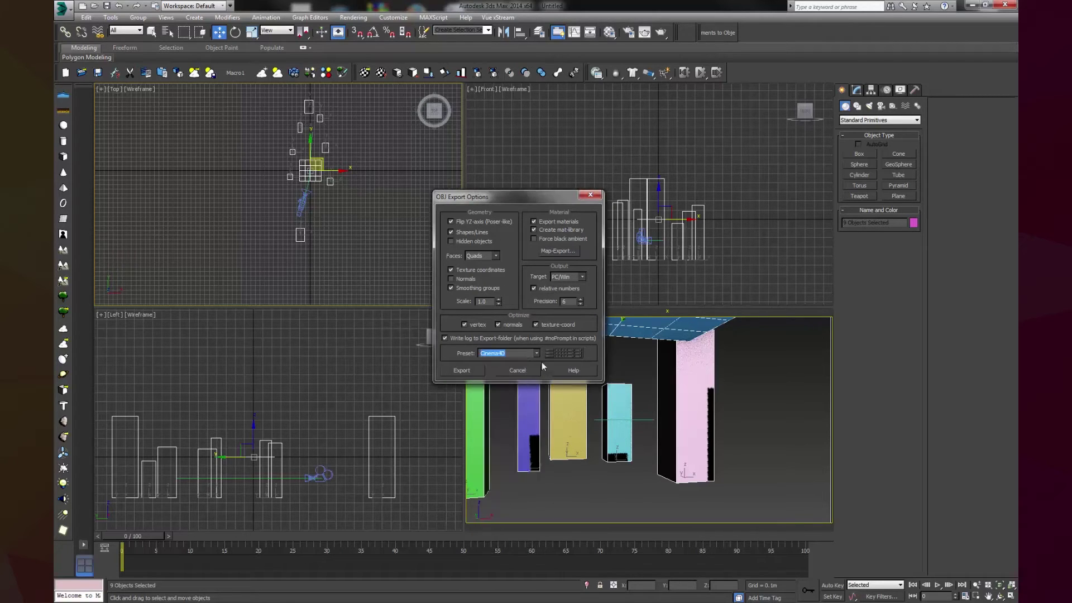
- Enable Normals, set the export scale to 5, and run the OBJ export through to completion
click(451, 279)
click(481, 301)
text(5)
click(462, 370)
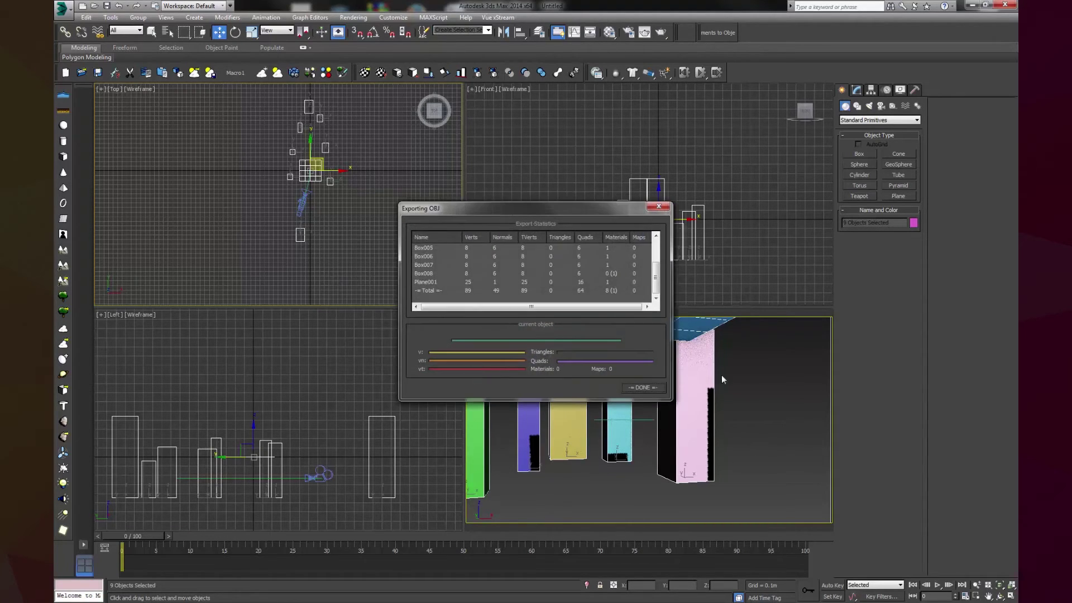
click(641, 386)
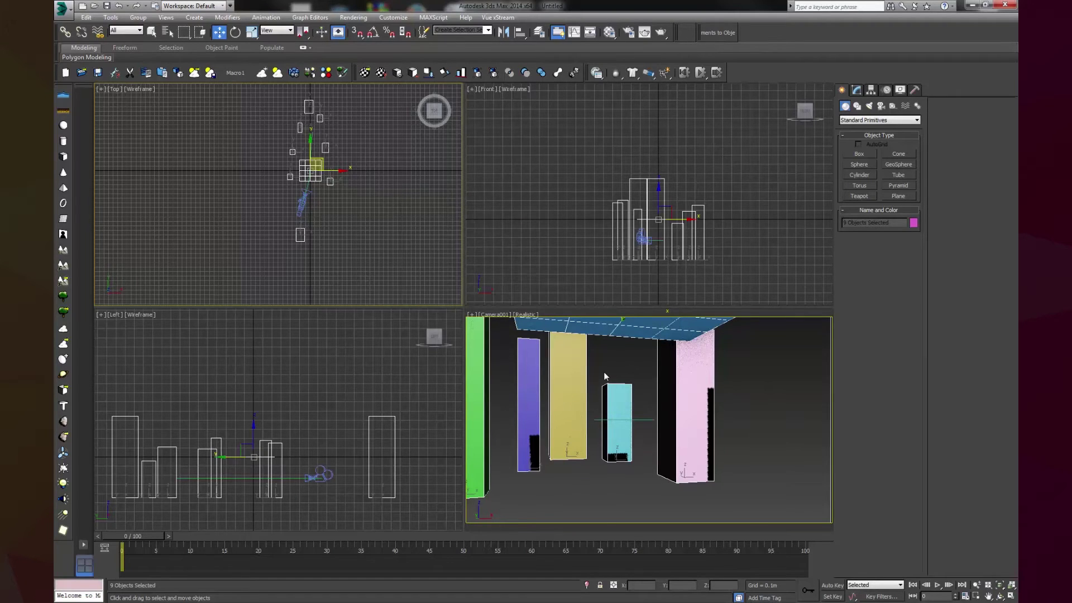
- Select the camera together with the origin plane in the Top viewport, and clear the selection
click(330, 217)
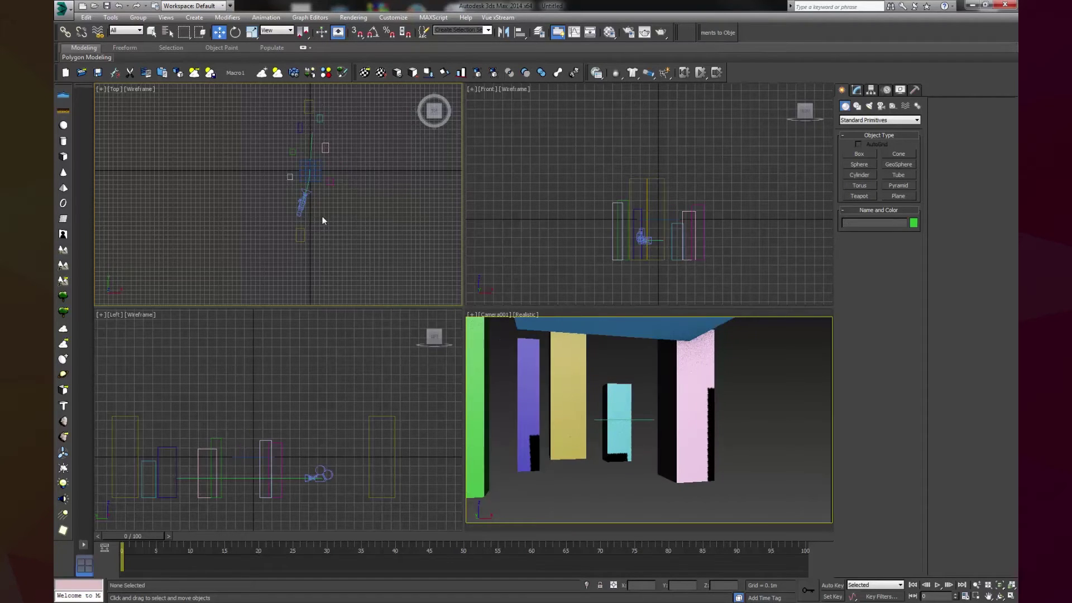
click(302, 206)
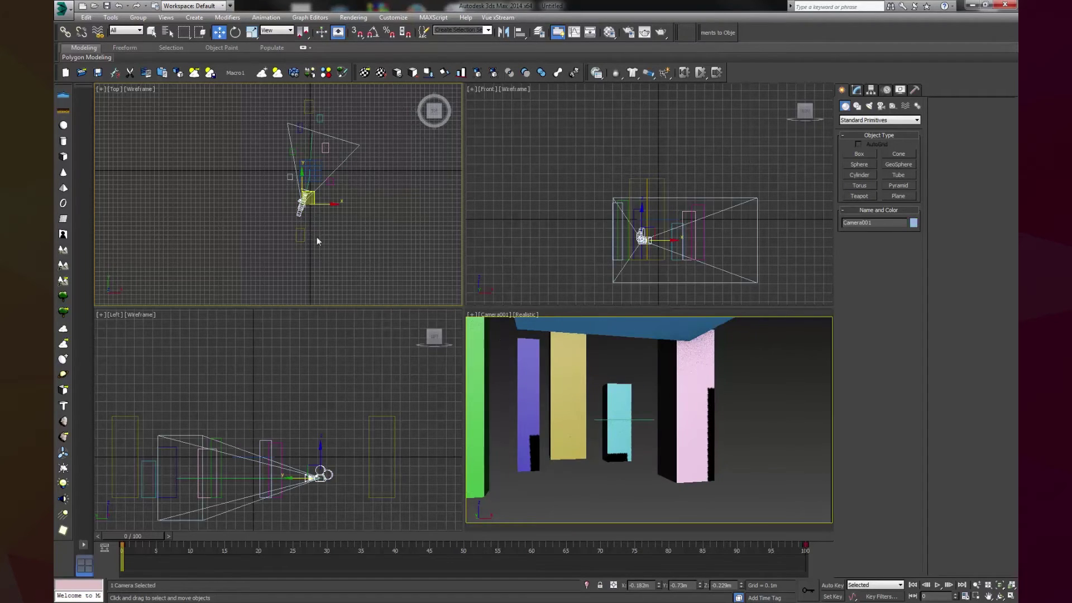
ctrl+click(316, 169)
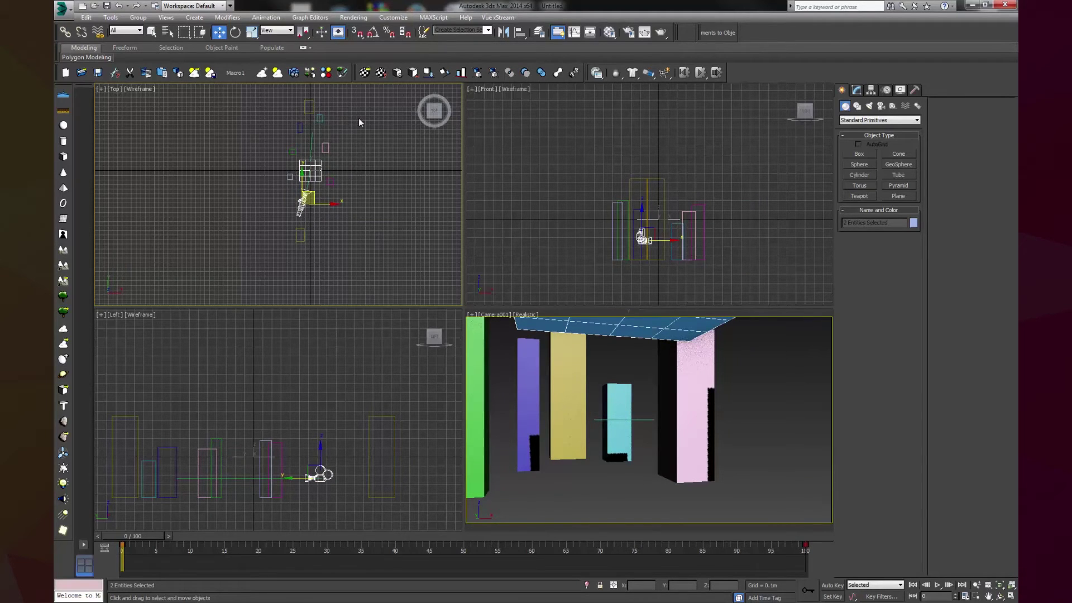
click(347, 139)
middle_drag(347, 138, 348, 175)
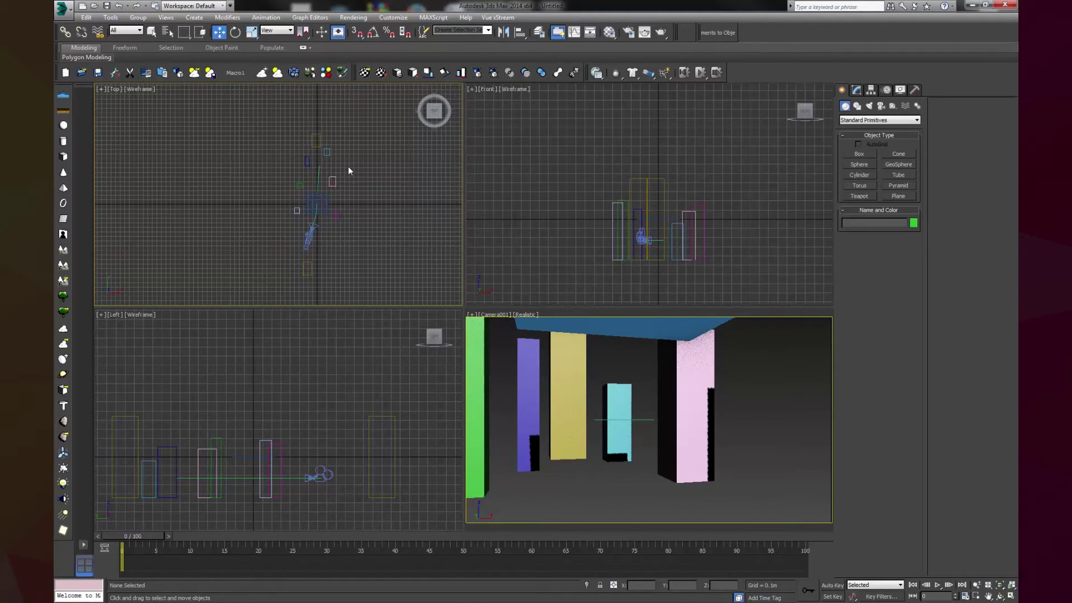
- Create a second, upright plane in the Front viewport just beyond the boxes on the positive X side
click(898, 196)
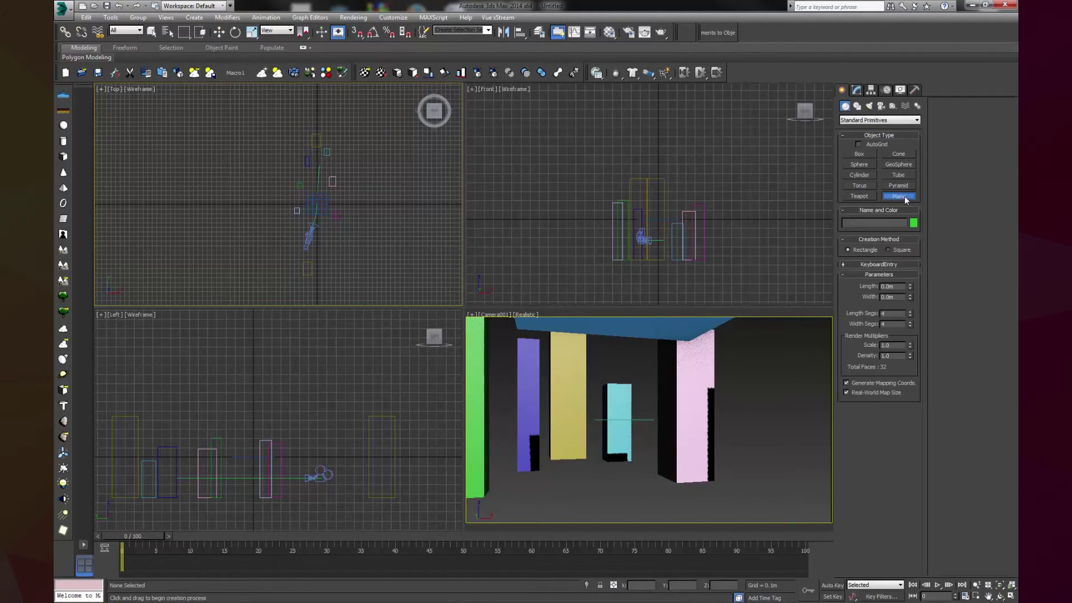
drag(339, 538, 118, 529)
drag(698, 228, 726, 257)
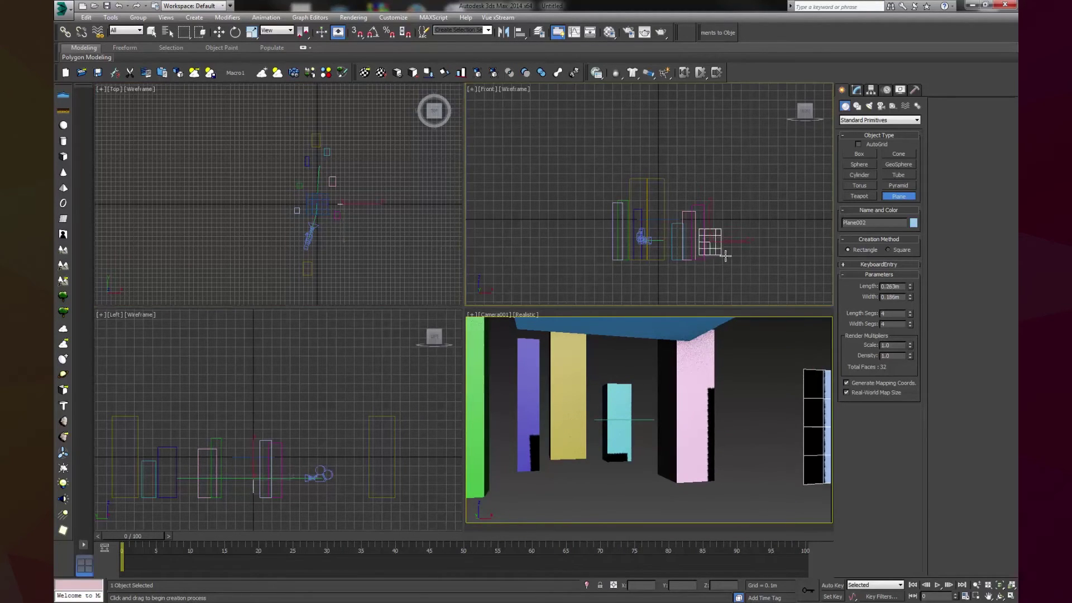
- Move the upright plane closer to the boxes and rotate it in the Top viewport so it faces the camera at an angle
key(w)
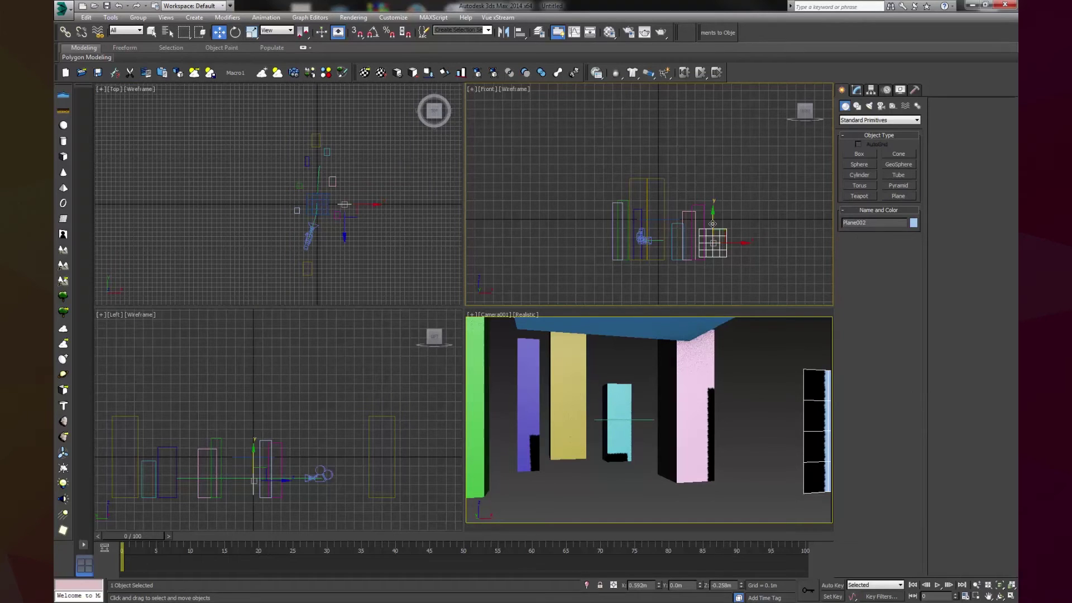
drag(722, 228, 708, 229)
click(235, 32)
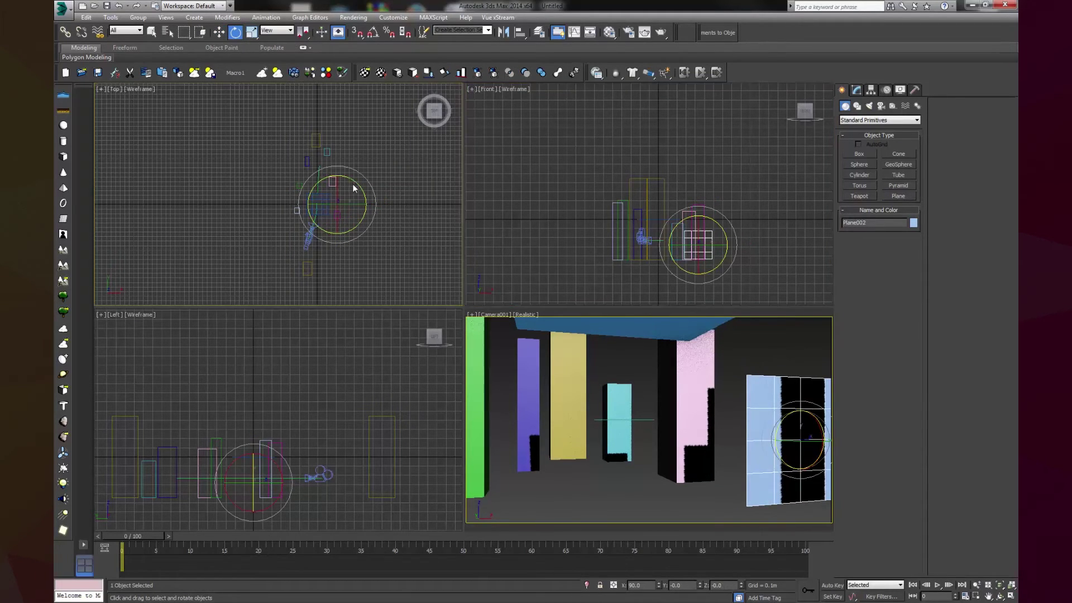
mouse_move(352, 183)
mouse_down()
mouse_move(381, 191)
mouse_move(350, 187)
mouse_up()
click(219, 32)
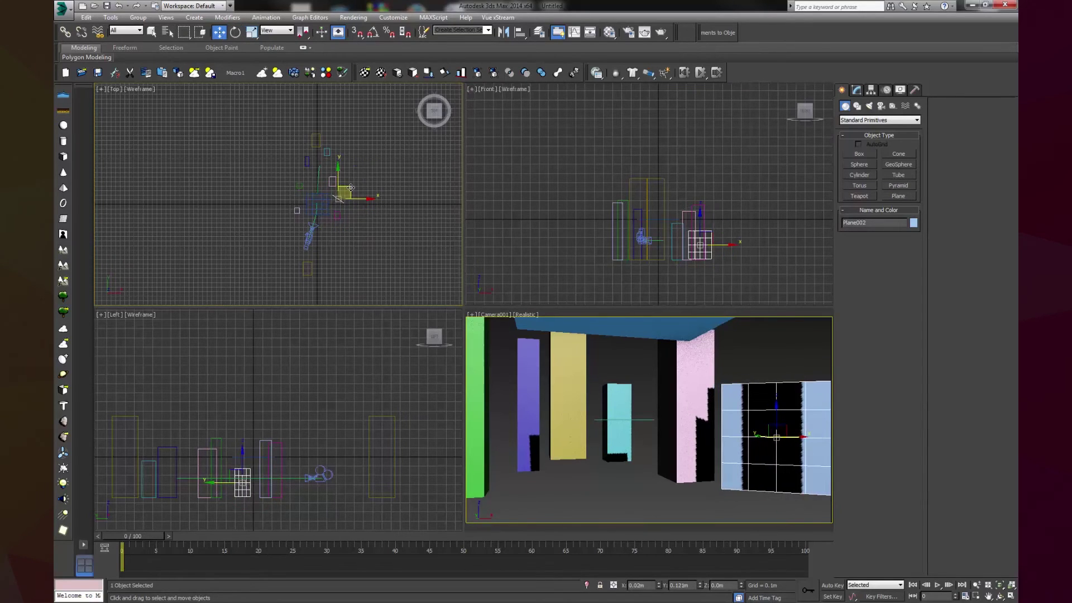
- Select both planes together with the camera and open State Sets
ctrl+click(321, 211)
ctrl+click(310, 237)
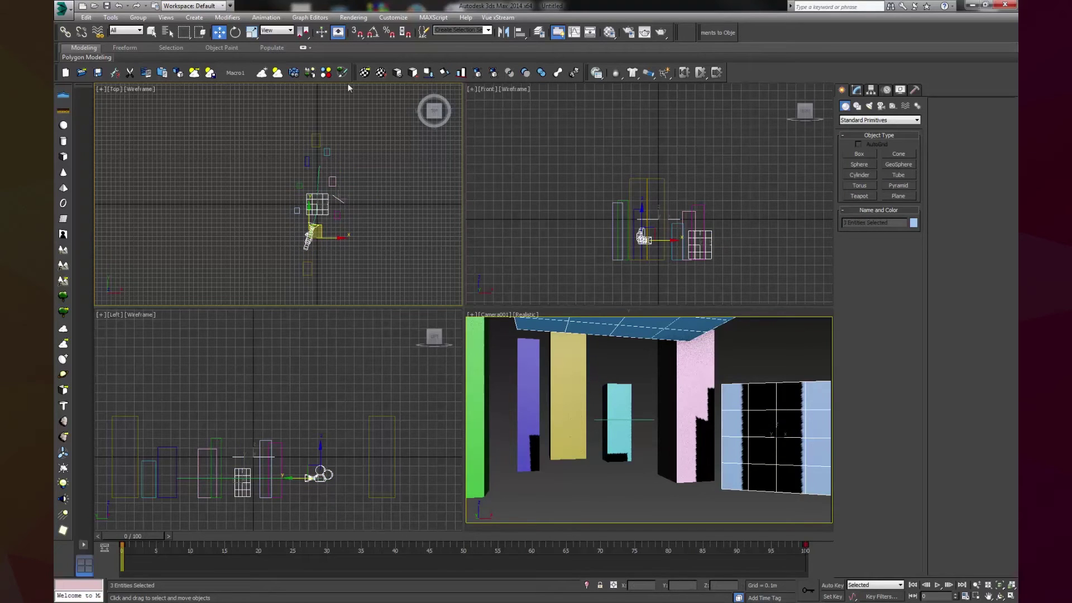
click(354, 17)
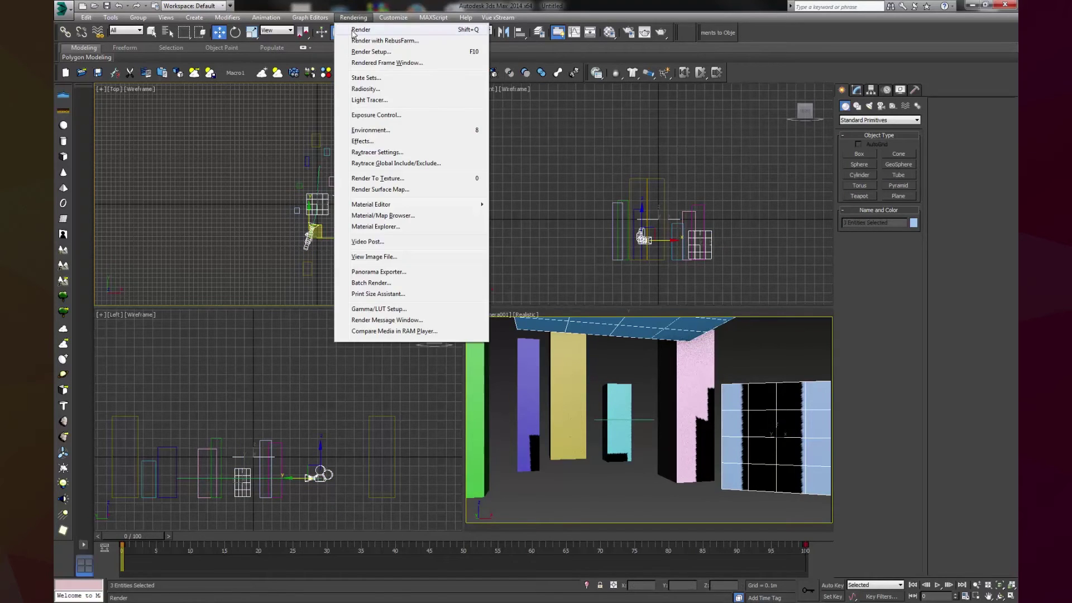
click(386, 79)
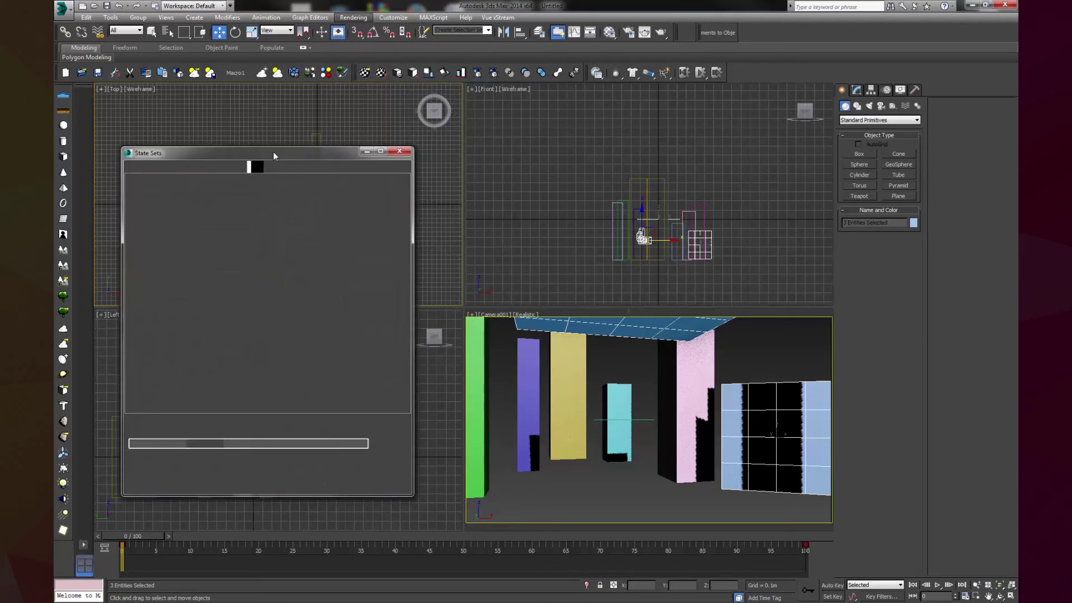
drag(273, 152, 439, 110)
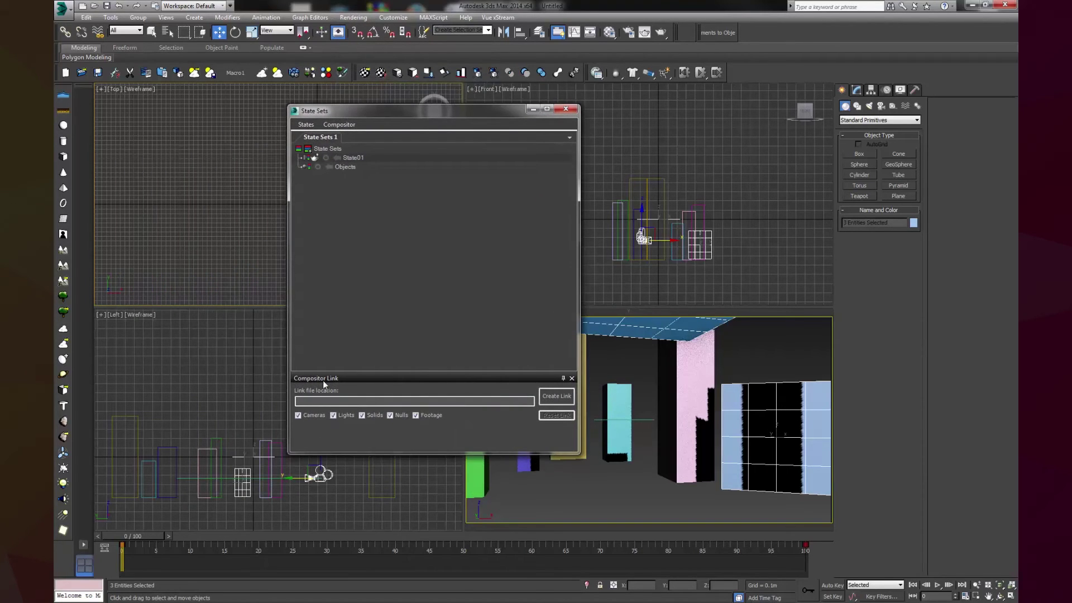
- Record the selected camera and planes into the Objects state and stop recording
click(350, 125)
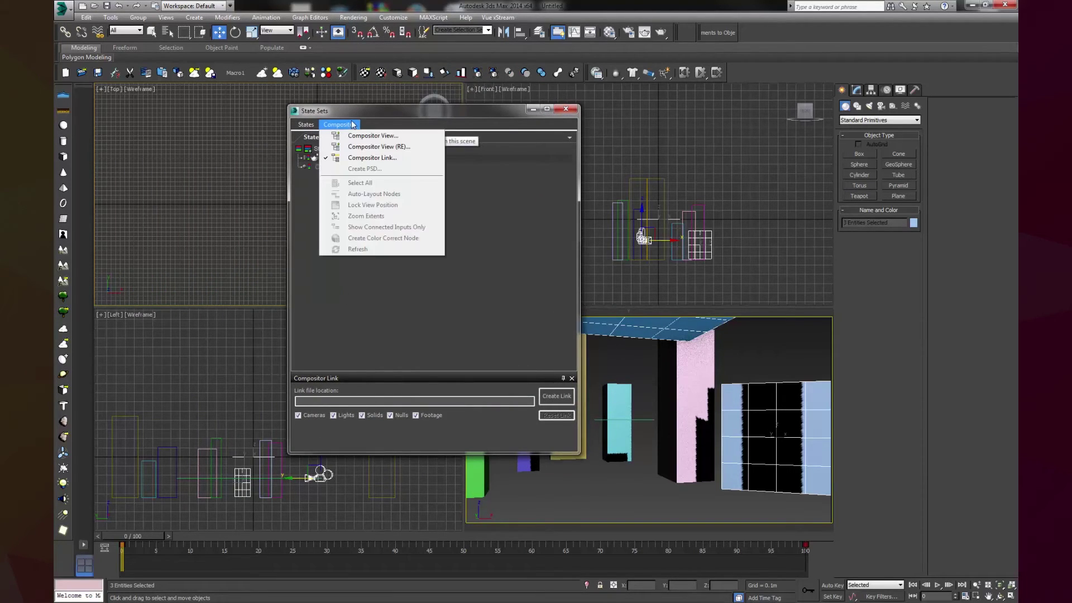
click(442, 113)
drag(442, 113, 600, 83)
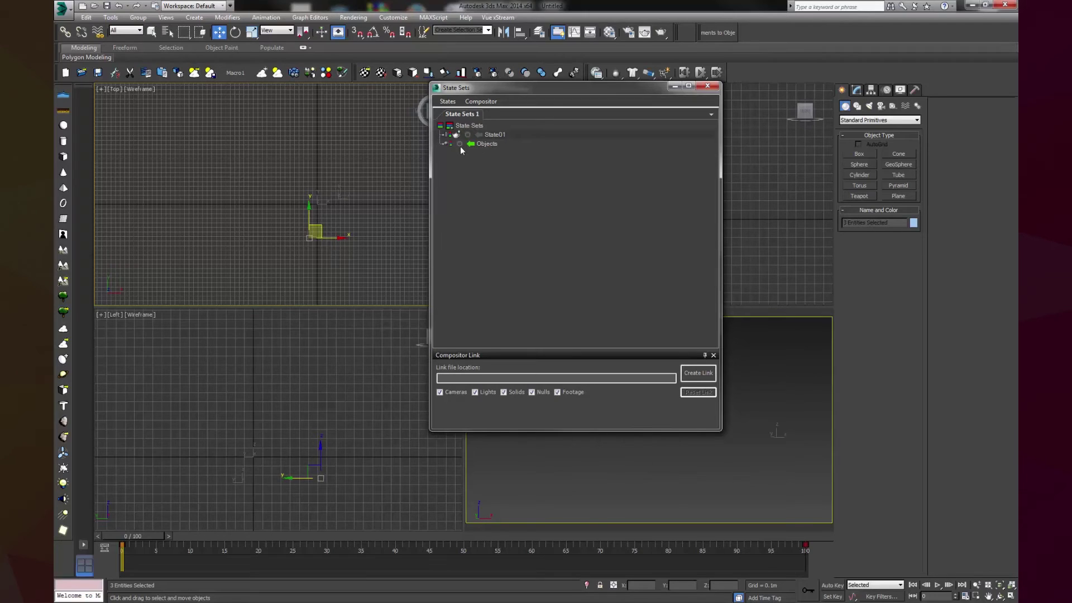
click(459, 144)
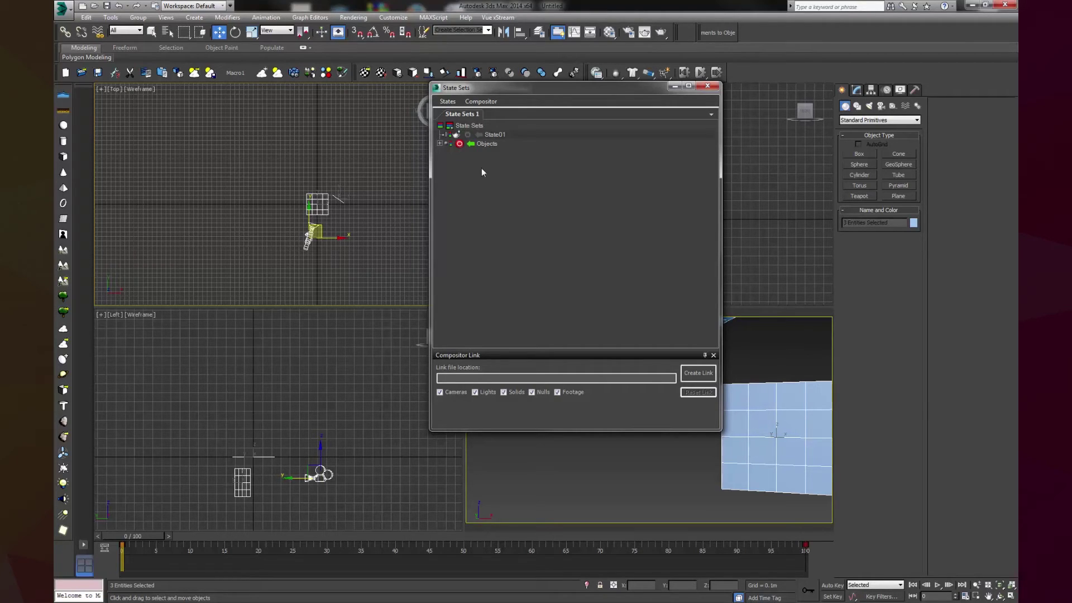
click(483, 147)
click(460, 144)
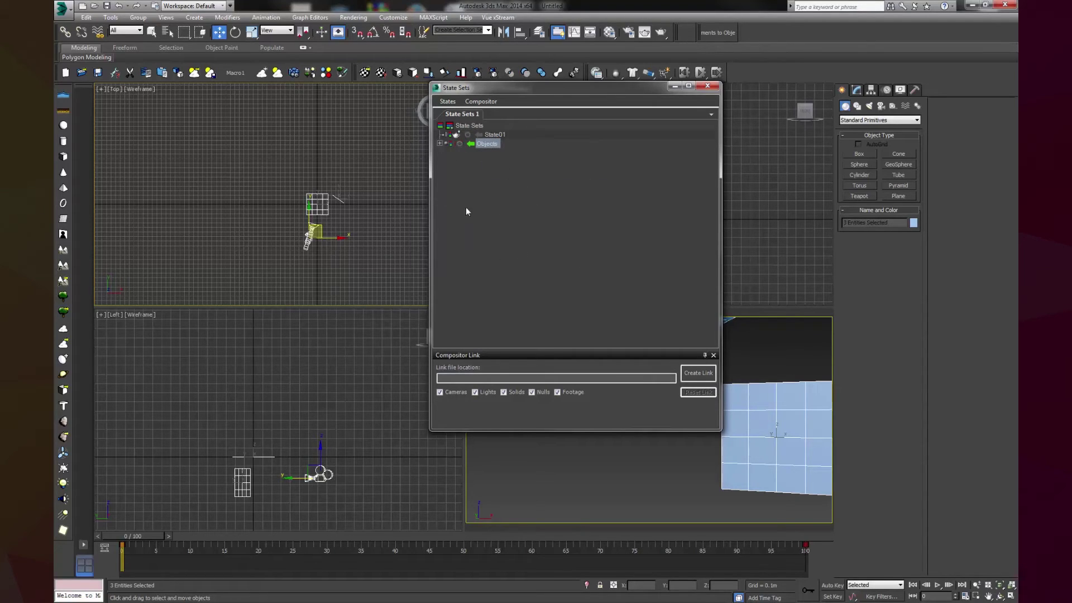
- Create a compositor link file named tutorialB in the element_3d_tests folder
click(692, 372)
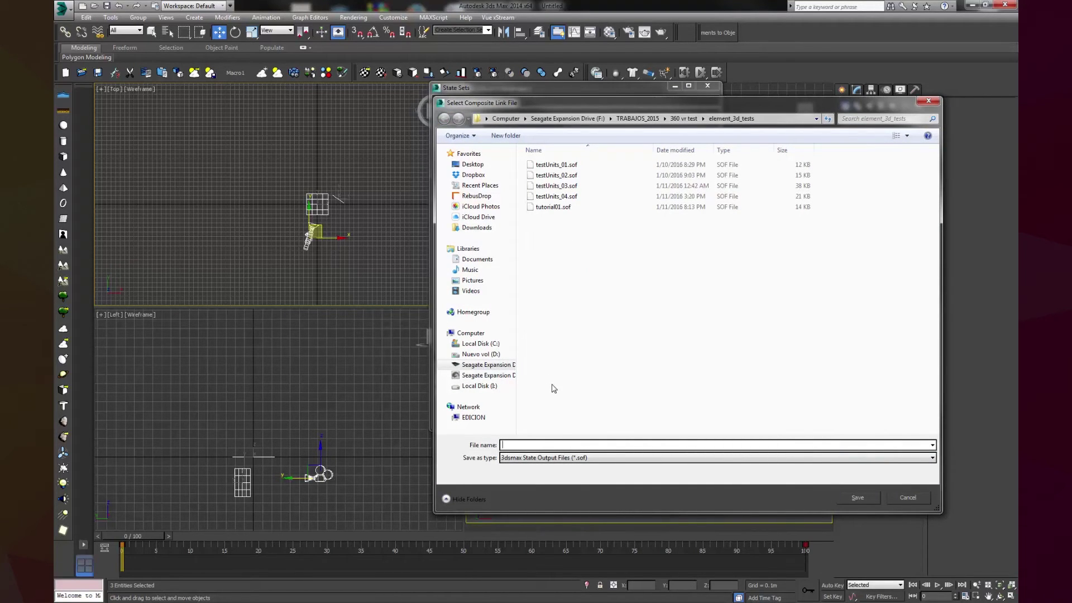
text(tuto)
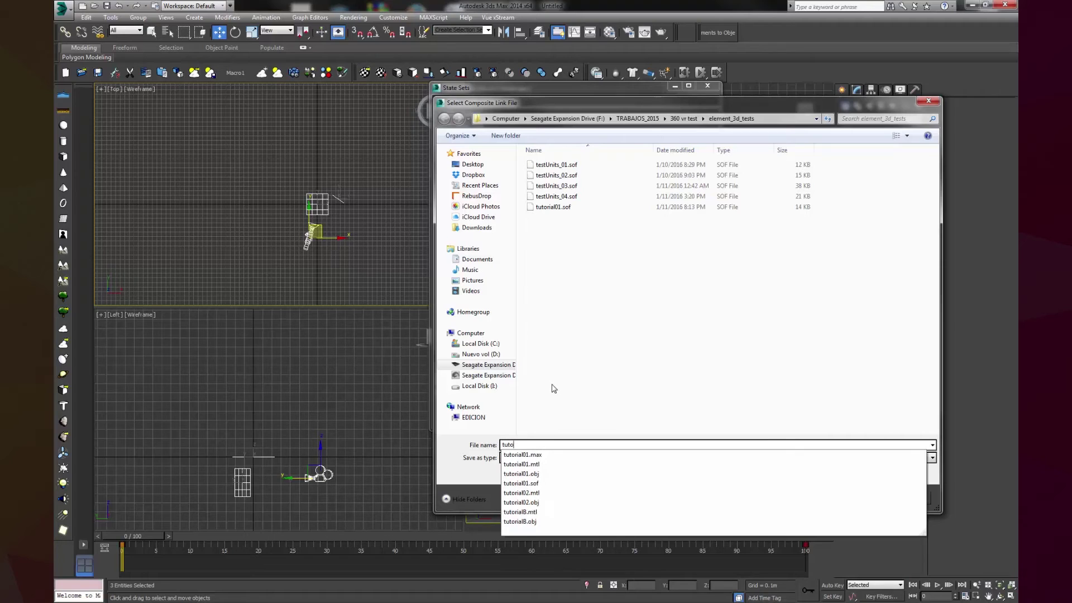
text(rialB)
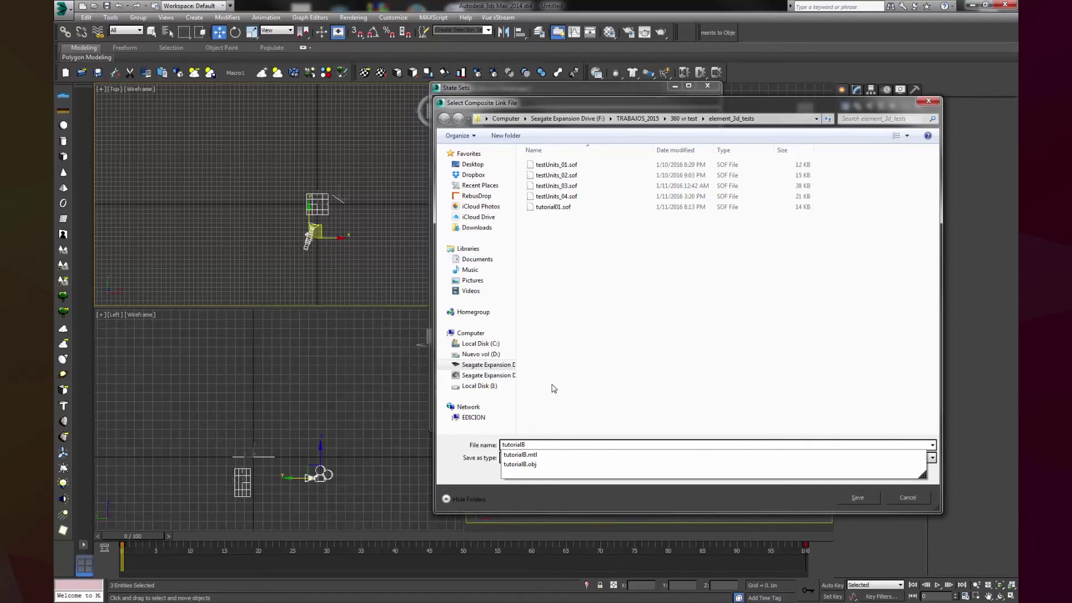
key(Return)
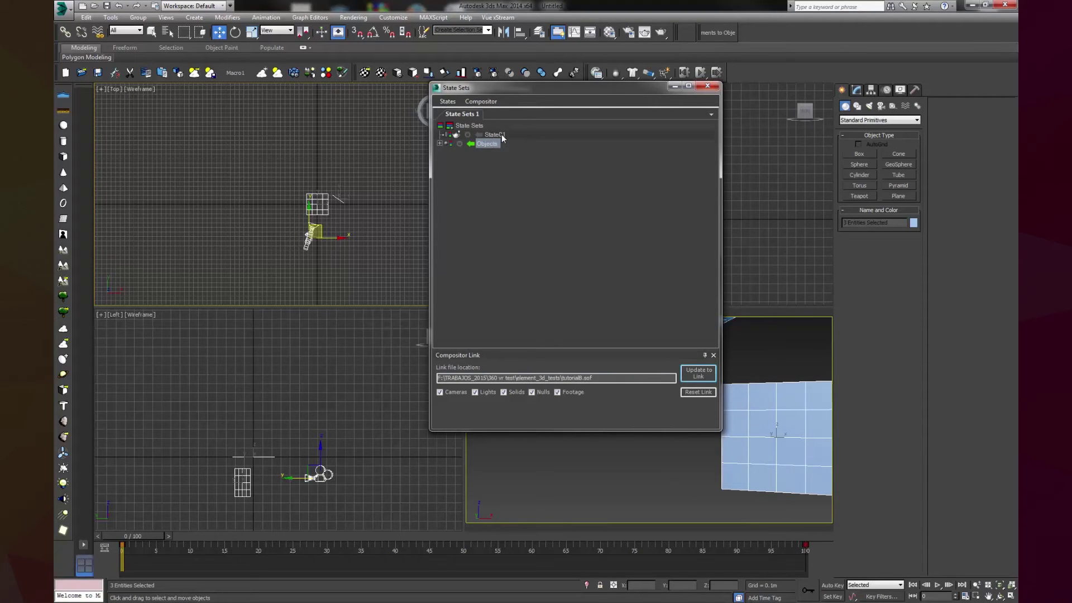
- Make State01 the active state, close State Sets, and start saving the scene as a new file
click(483, 135)
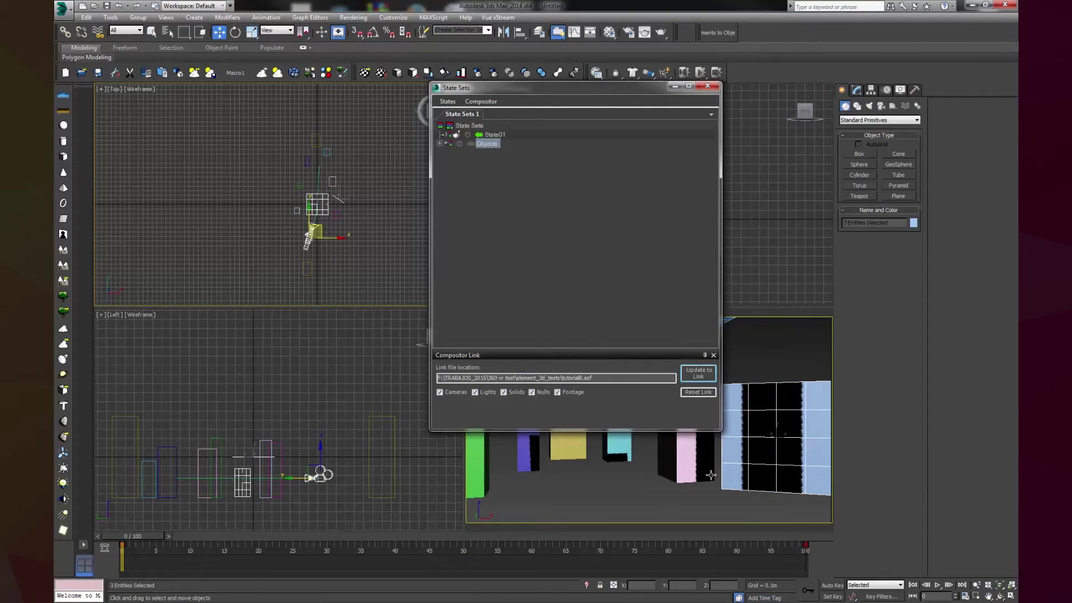
drag(538, 87, 251, 63)
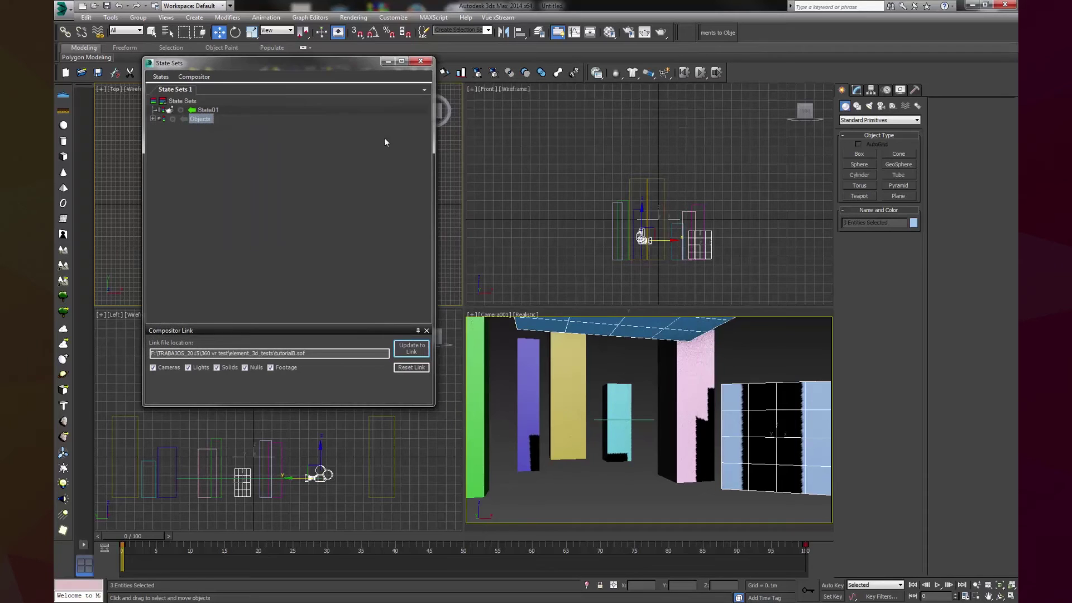
click(347, 130)
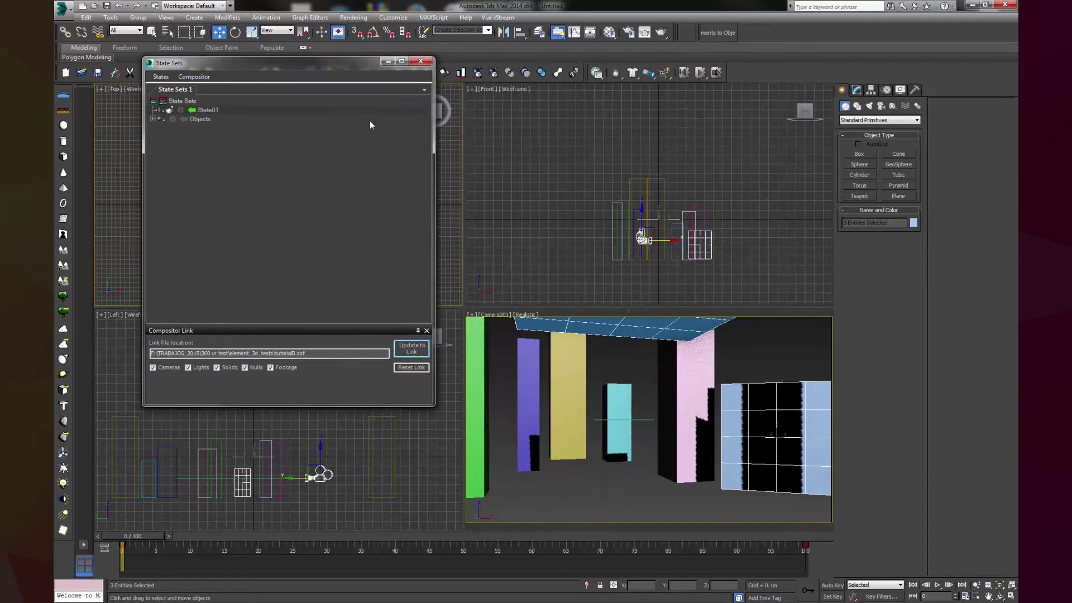
click(420, 61)
click(62, 9)
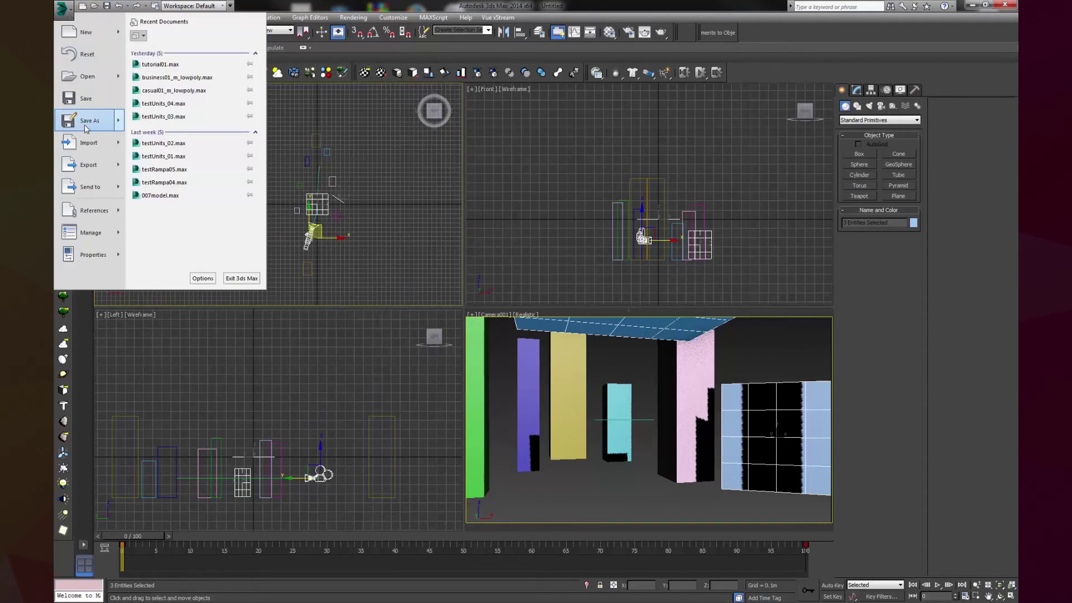
click(86, 123)
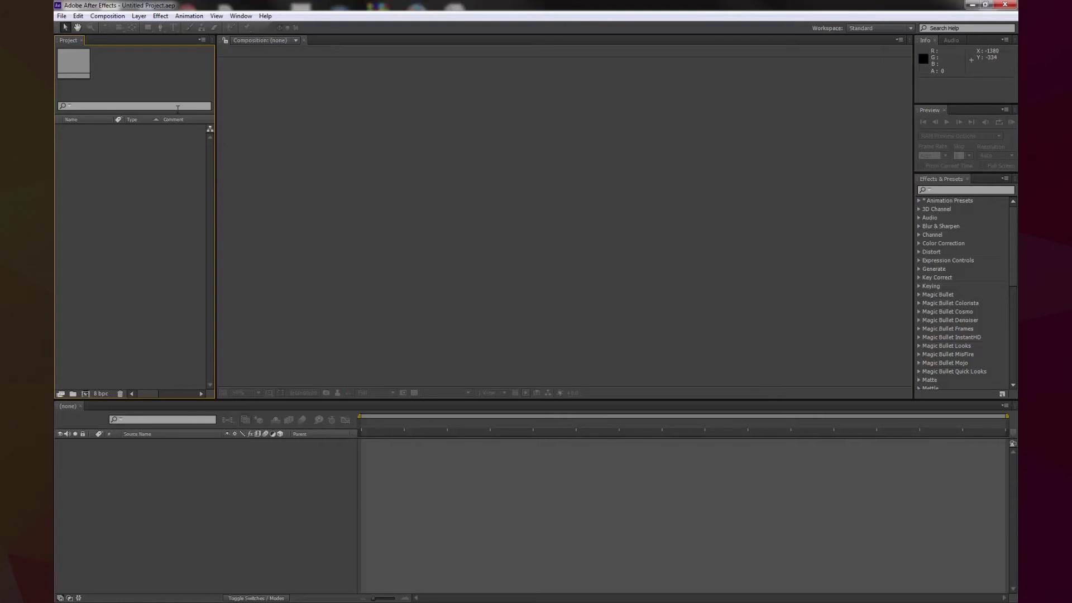
- In After Effects, create an Autodesk compositor link to tutorialB.sof in the element_3d_tests folder and close the link settings
click(62, 16)
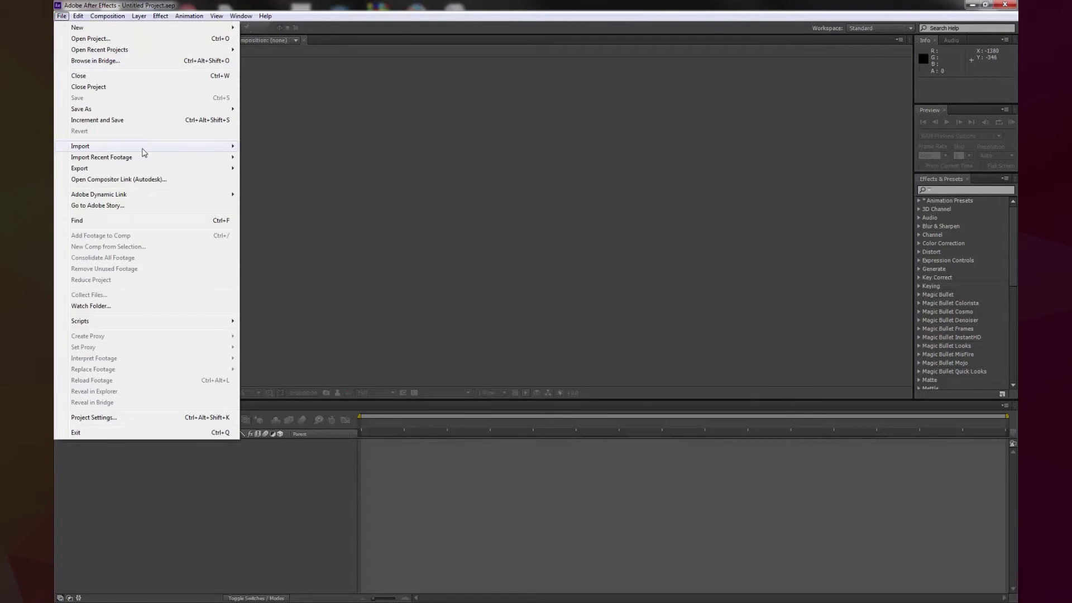
click(112, 179)
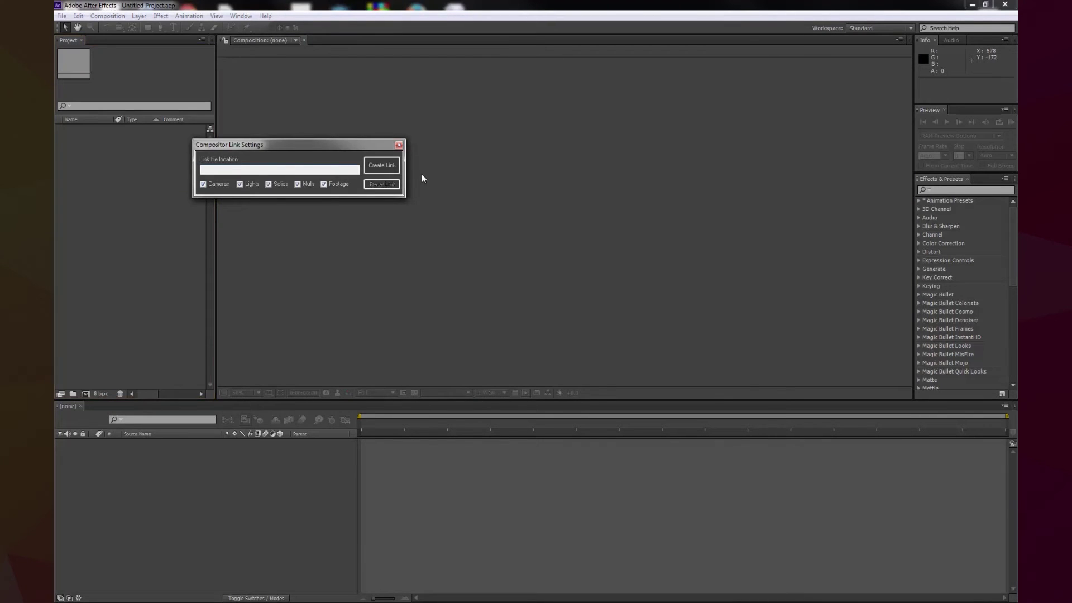
click(376, 163)
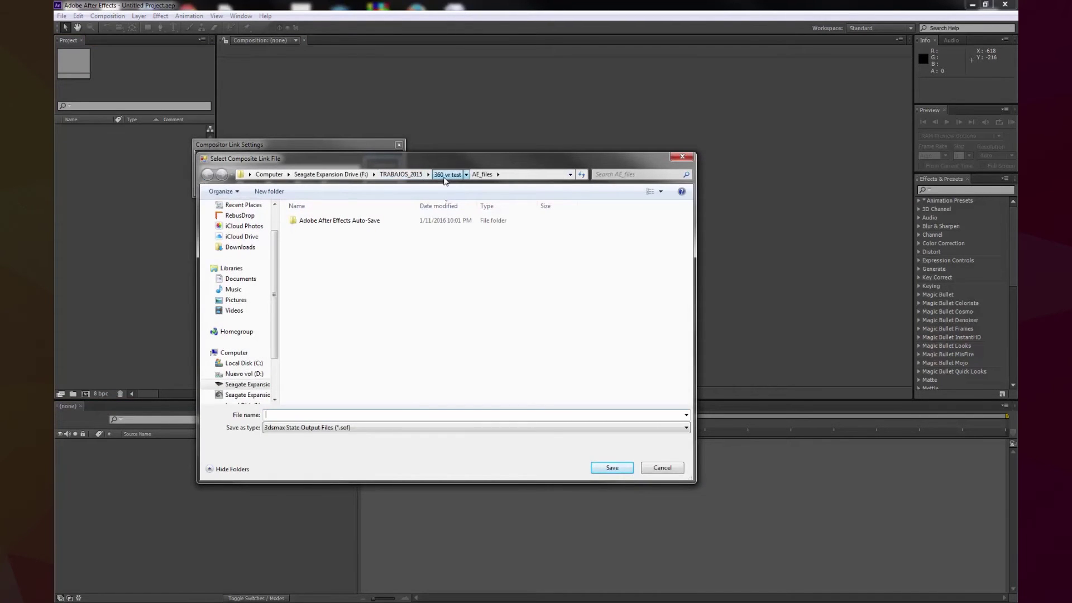
click(446, 174)
double_click(332, 318)
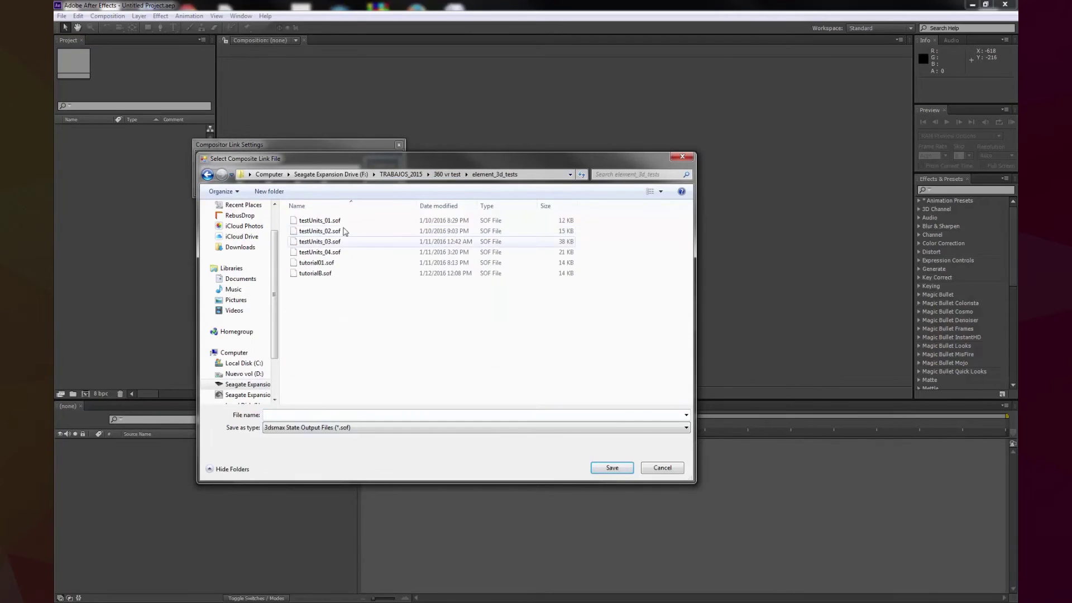
double_click(311, 275)
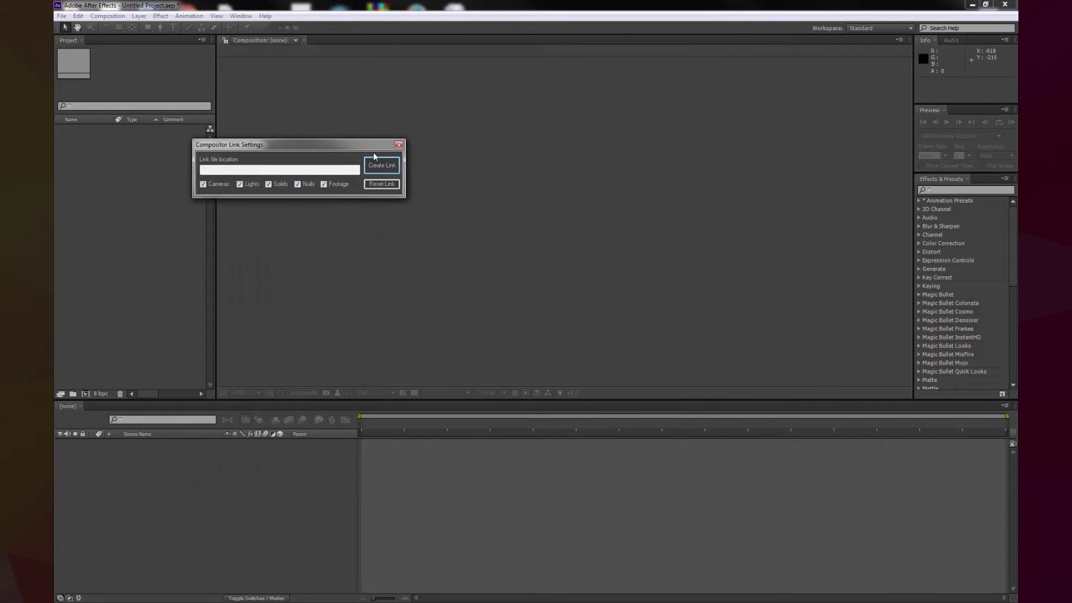
drag(323, 146, 216, 156)
click(292, 154)
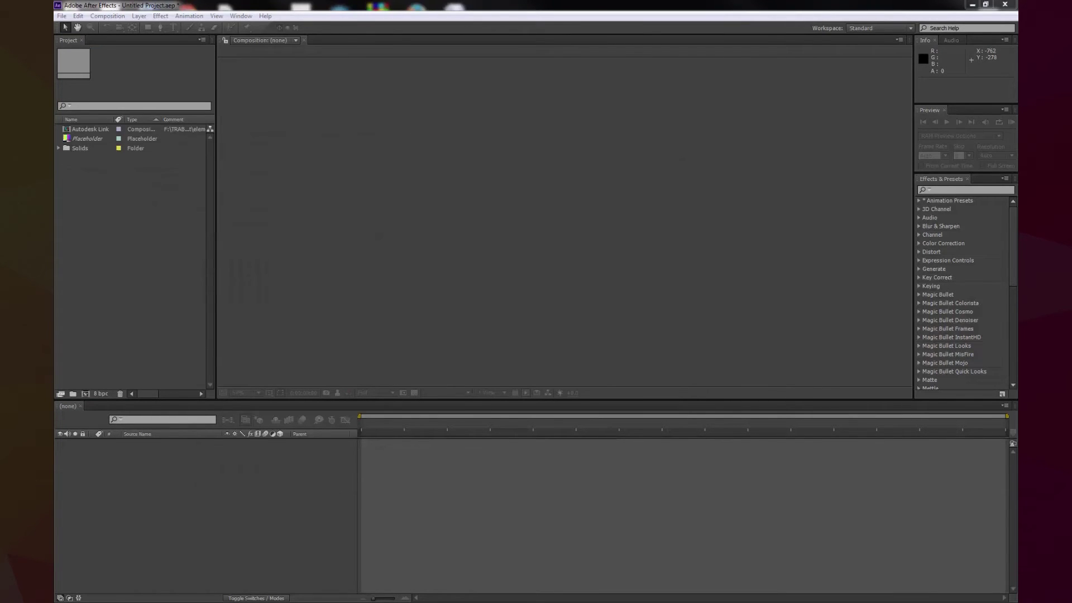
- Open the Autodesk Link composition and hide the State01 placeholder layer
double_click(69, 132)
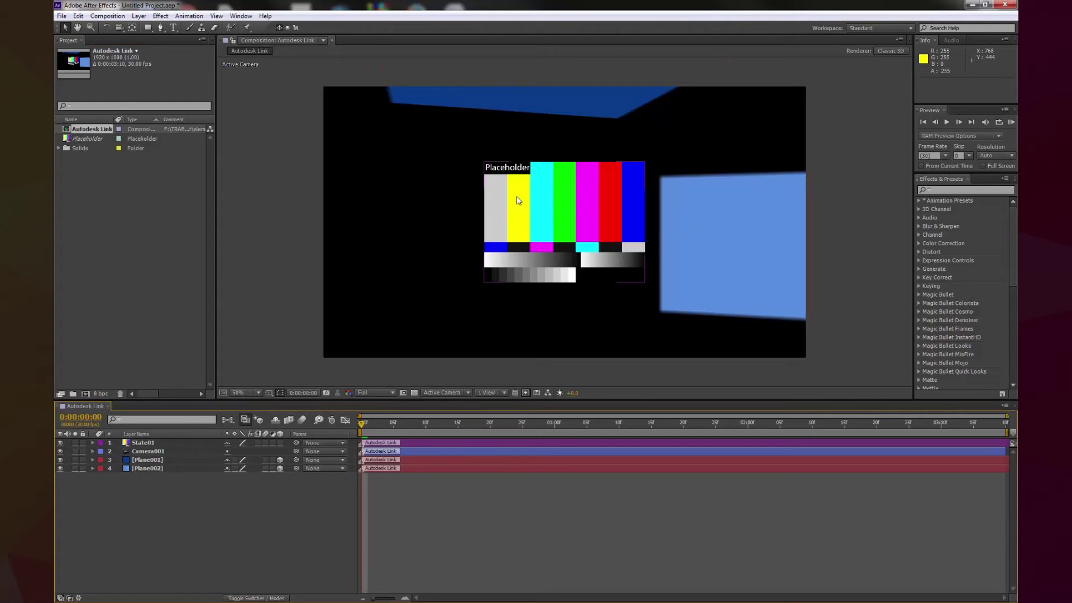
click(535, 213)
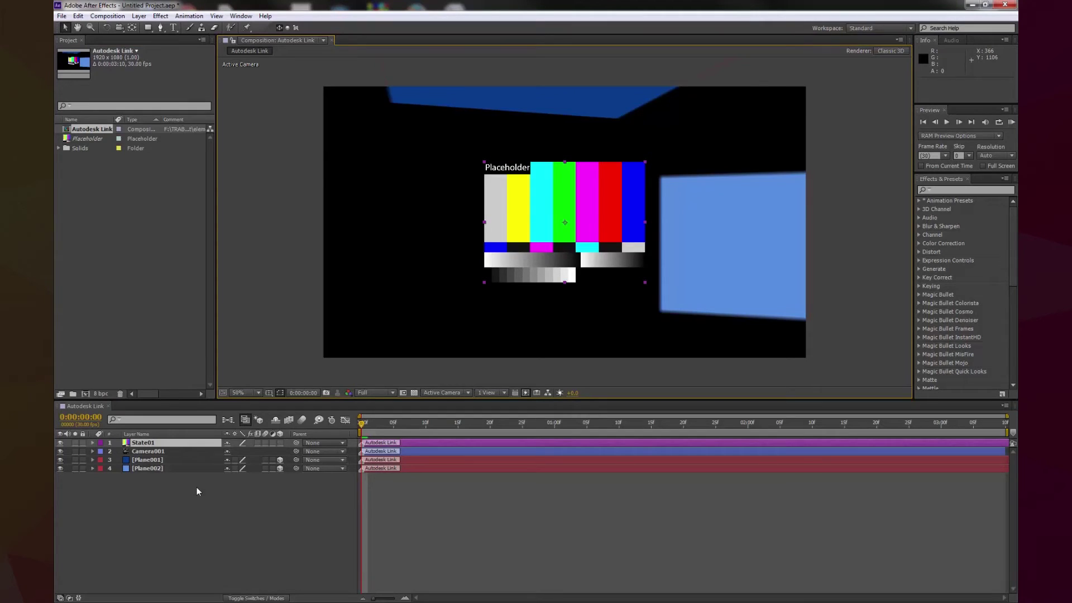
click(61, 443)
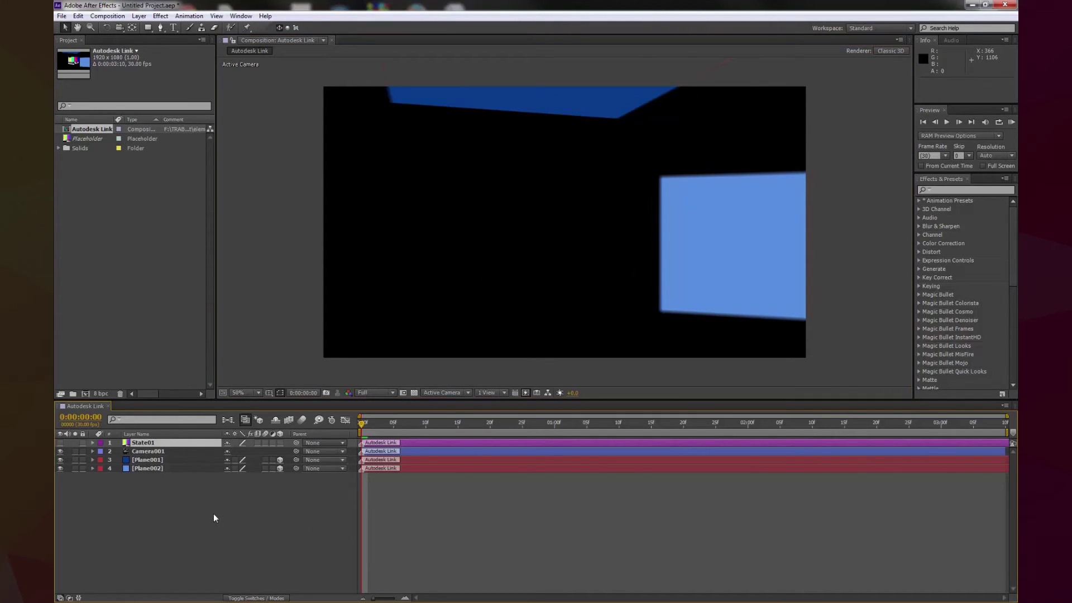
- Set the composition viewer to 2 Views - Horizontal, with Top beside Active Camera
click(502, 392)
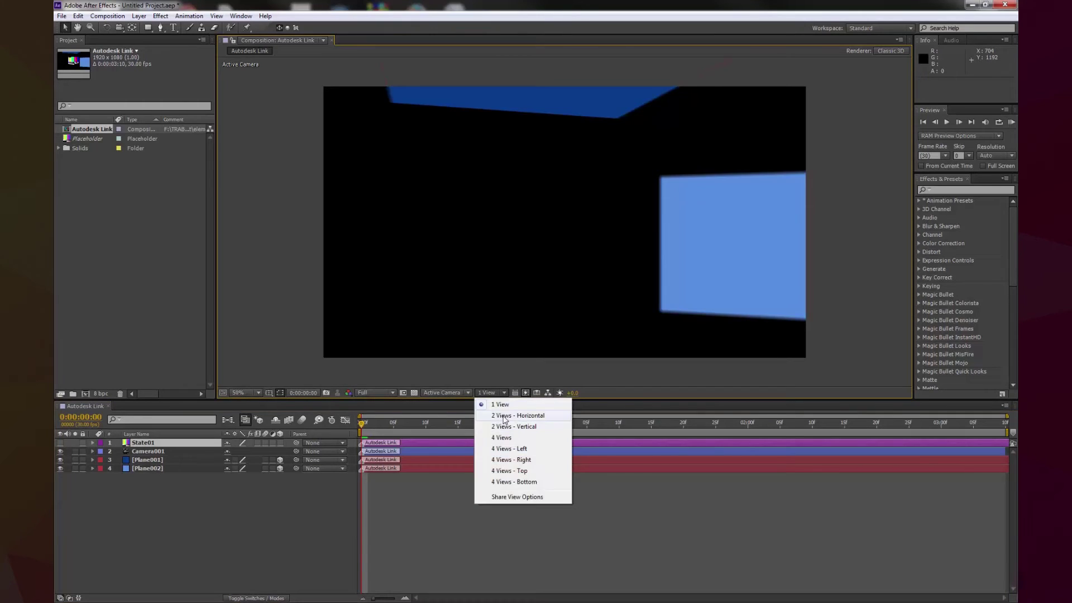
click(505, 417)
click(417, 215)
scroll(373, 259, up, 1)
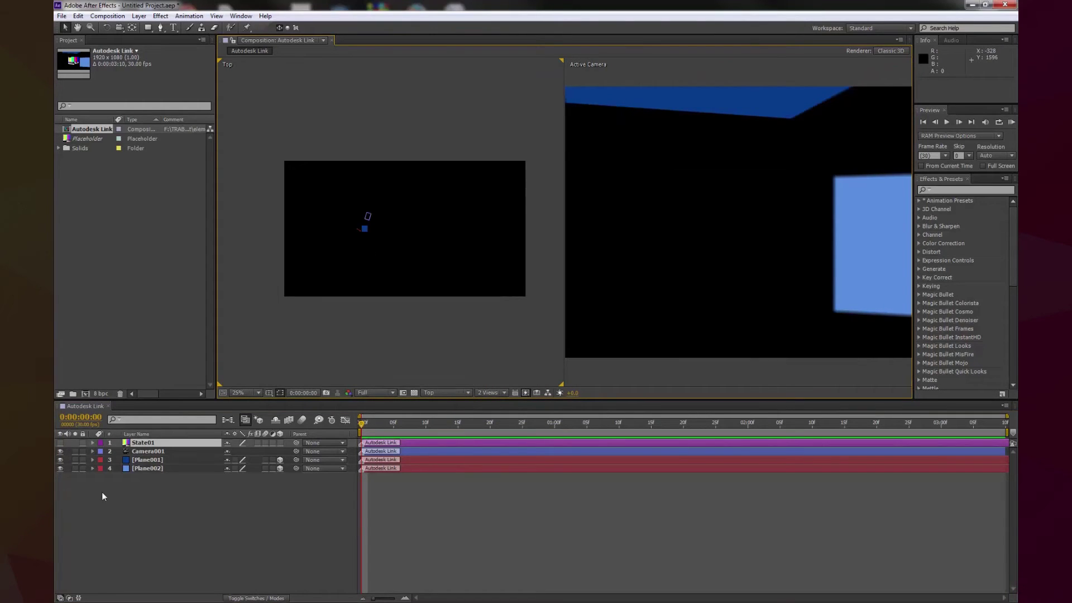
- Check Camera001's motion from the start of the timeline and identify both imported planes in the Active Camera view
click(154, 452)
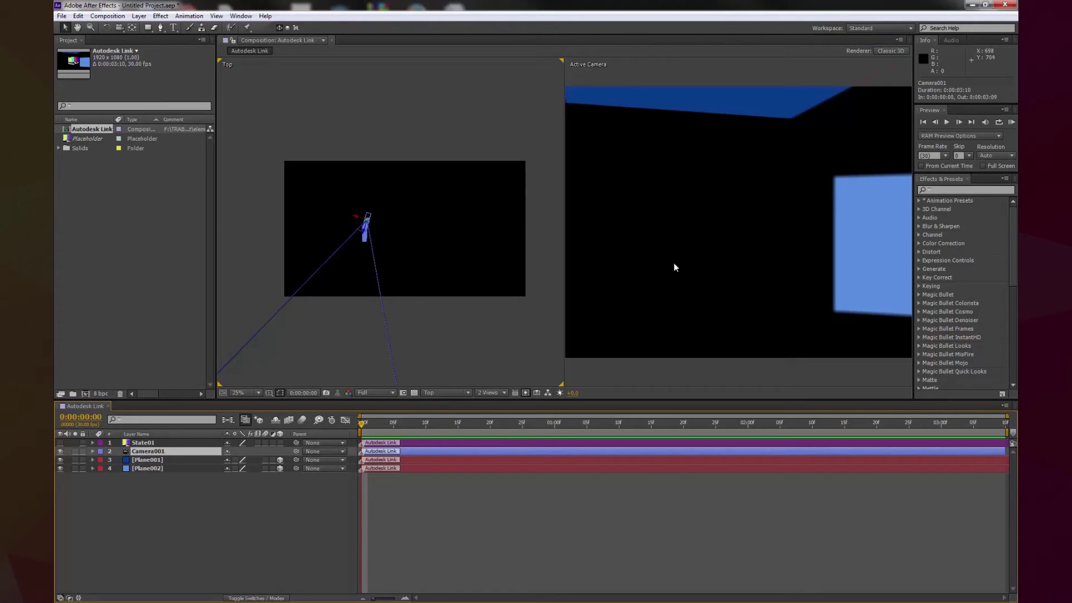
click(674, 279)
scroll(678, 279, down, 2)
mouse_move(370, 424)
mouse_down()
mouse_move(552, 424)
mouse_move(386, 424)
mouse_up()
key(Home)
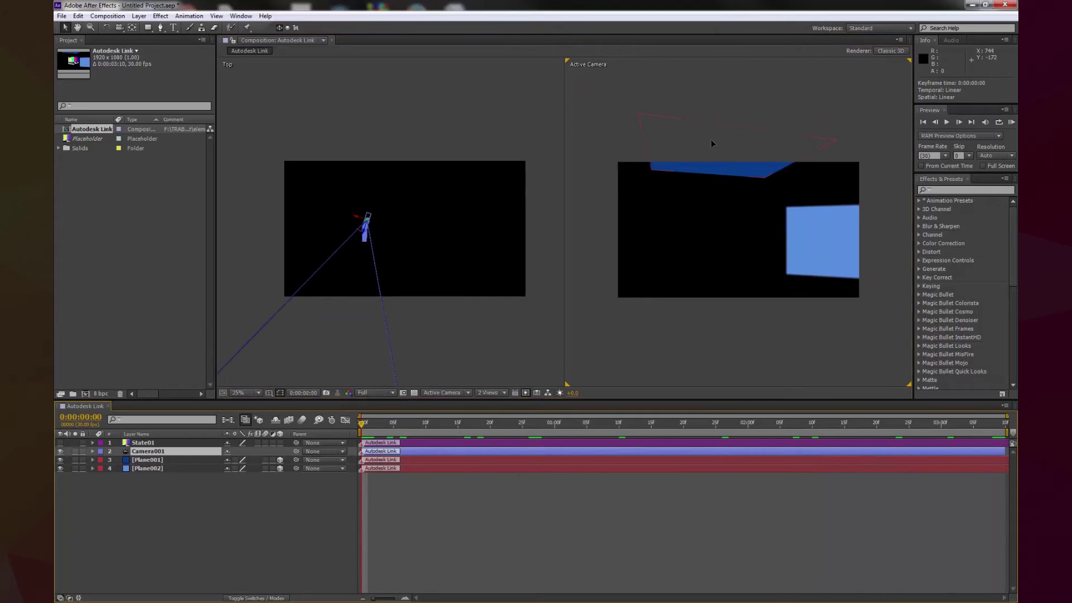
click(711, 139)
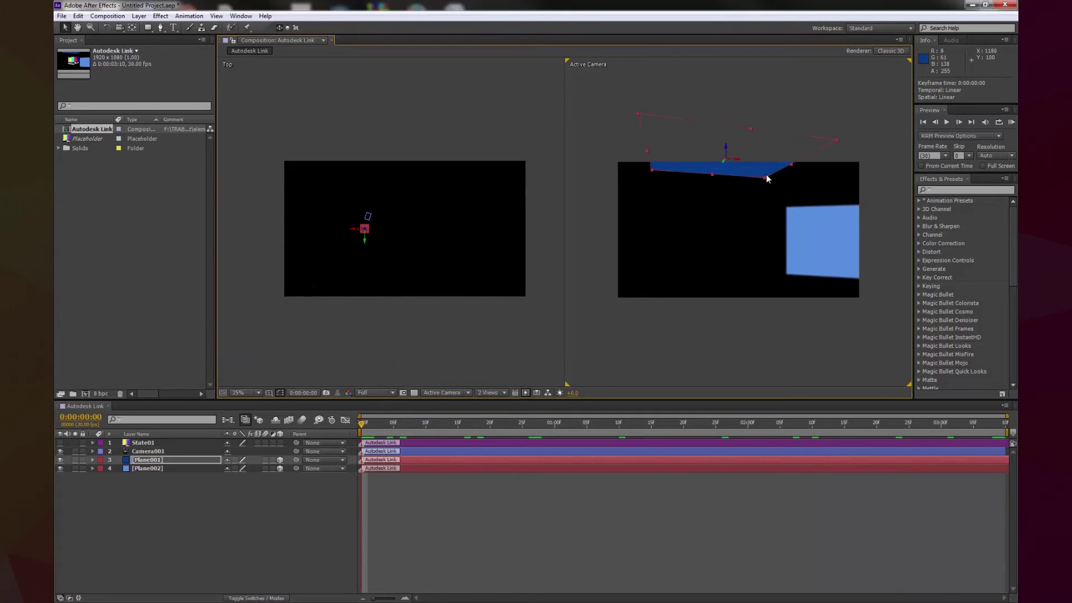
click(815, 215)
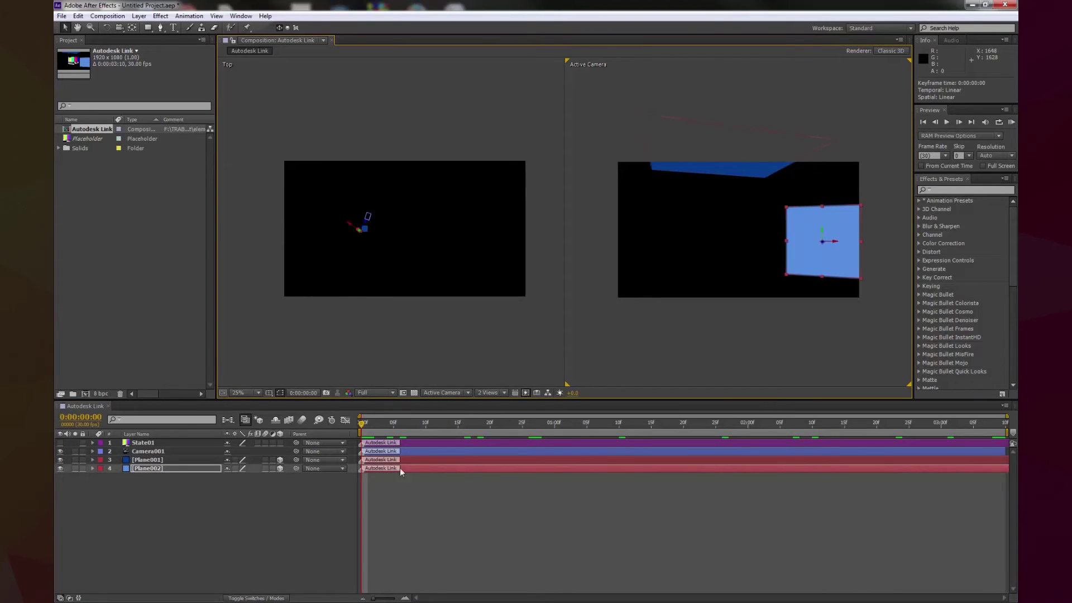
- Create a new composition with the HDTV 1080 29.97 preset and add a white solid to it
drag(379, 431, 306, 427)
click(172, 519)
key(ctrl+n)
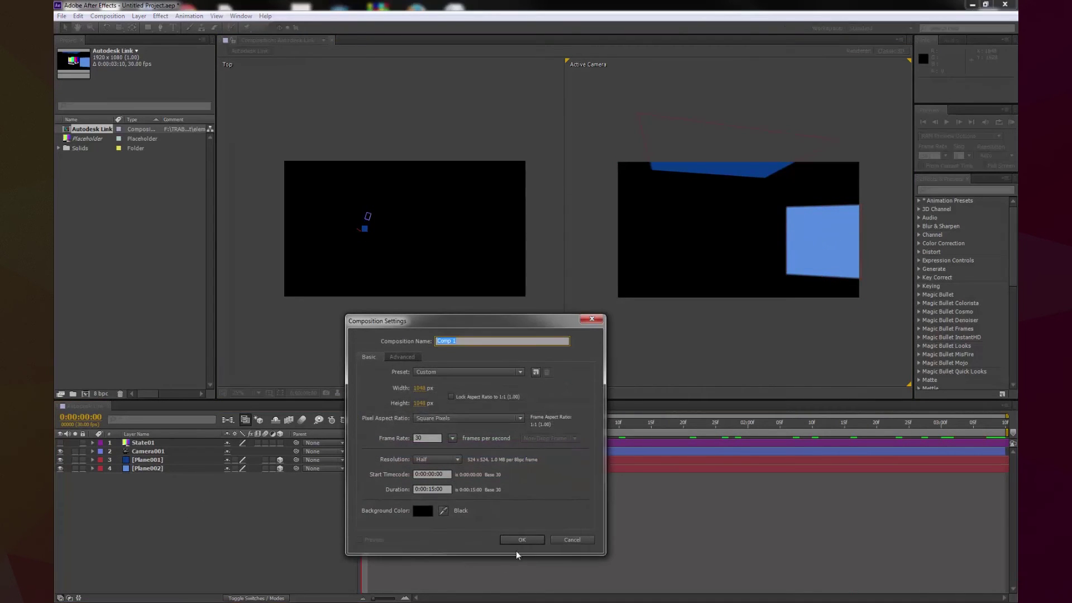
click(451, 371)
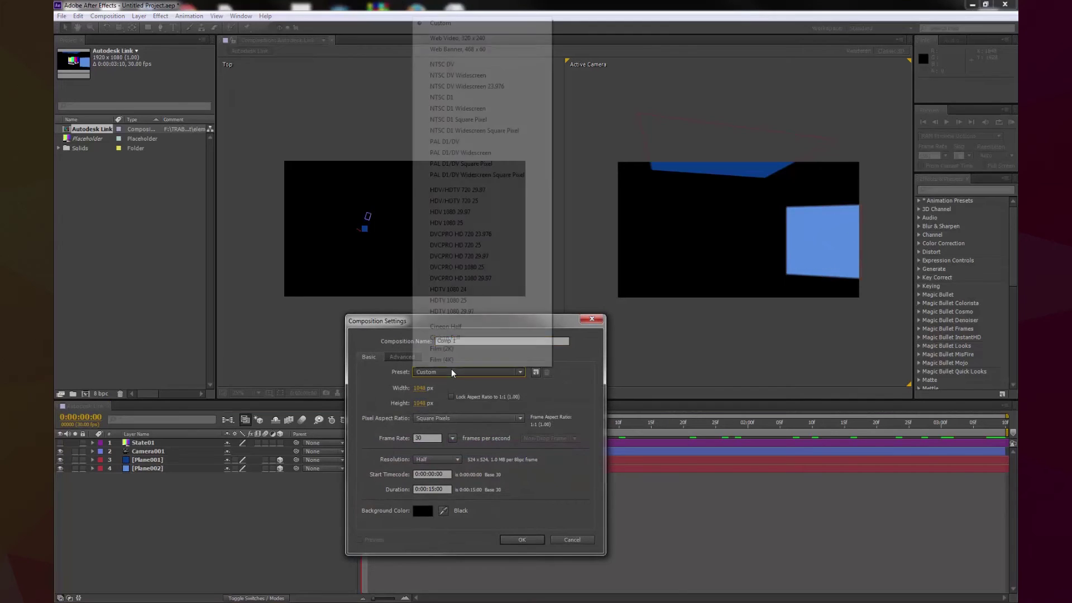
click(479, 307)
click(524, 541)
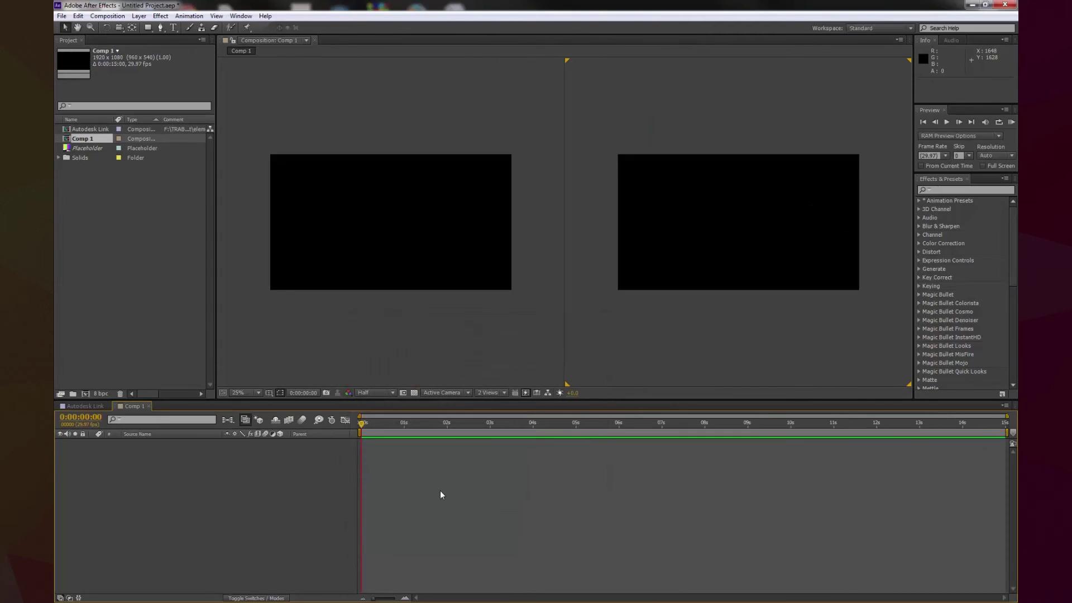
key(ctrl+y)
click(483, 412)
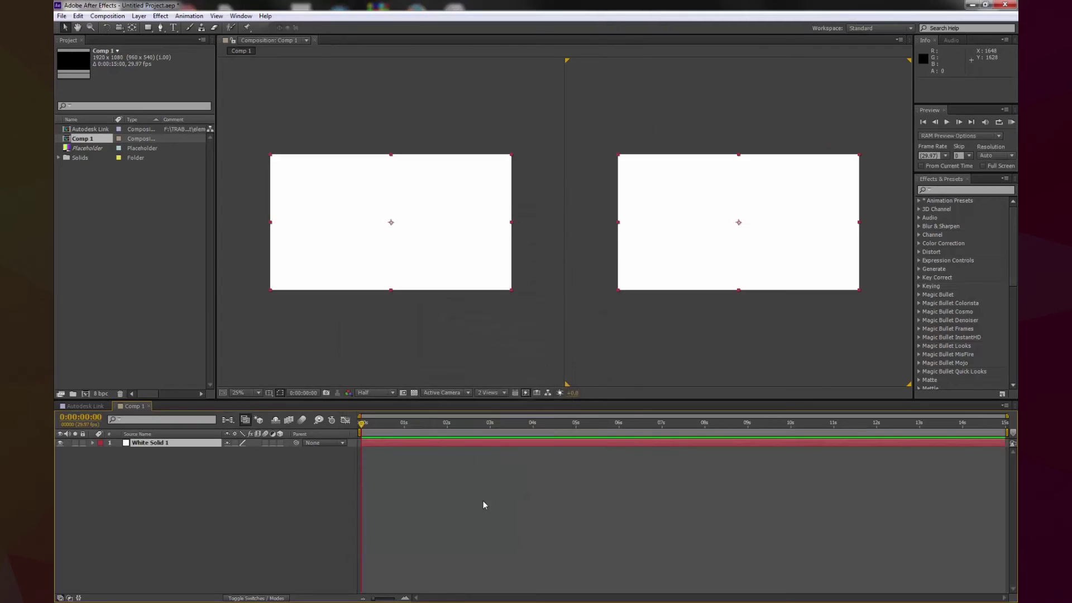
- Add a one-node camera with the 28mm preset to Comp 1
right_click(483, 500)
mouse_move(503, 400)
click(405, 441)
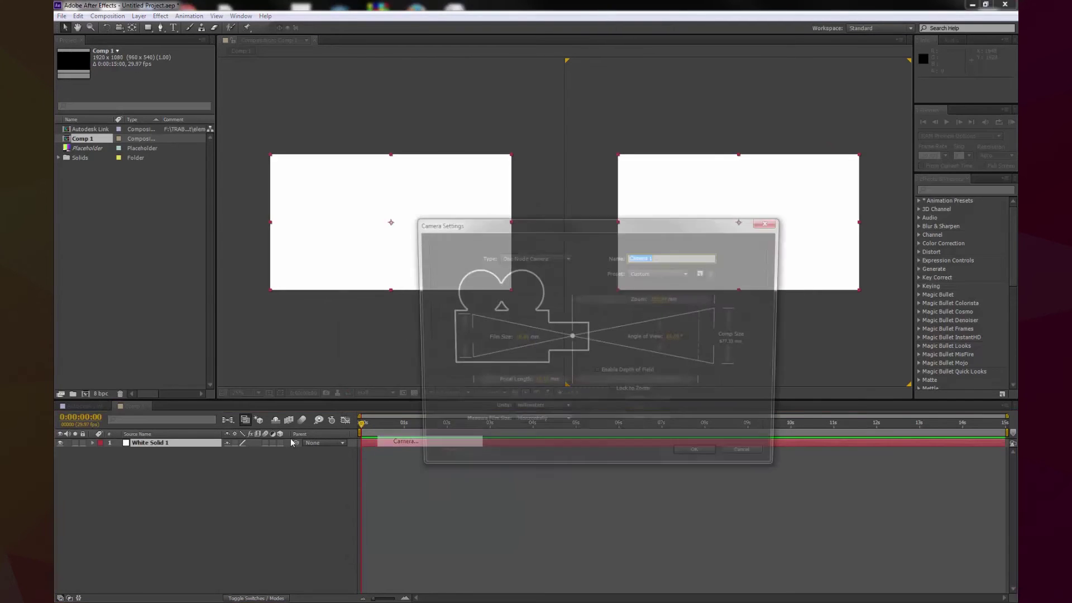
click(673, 275)
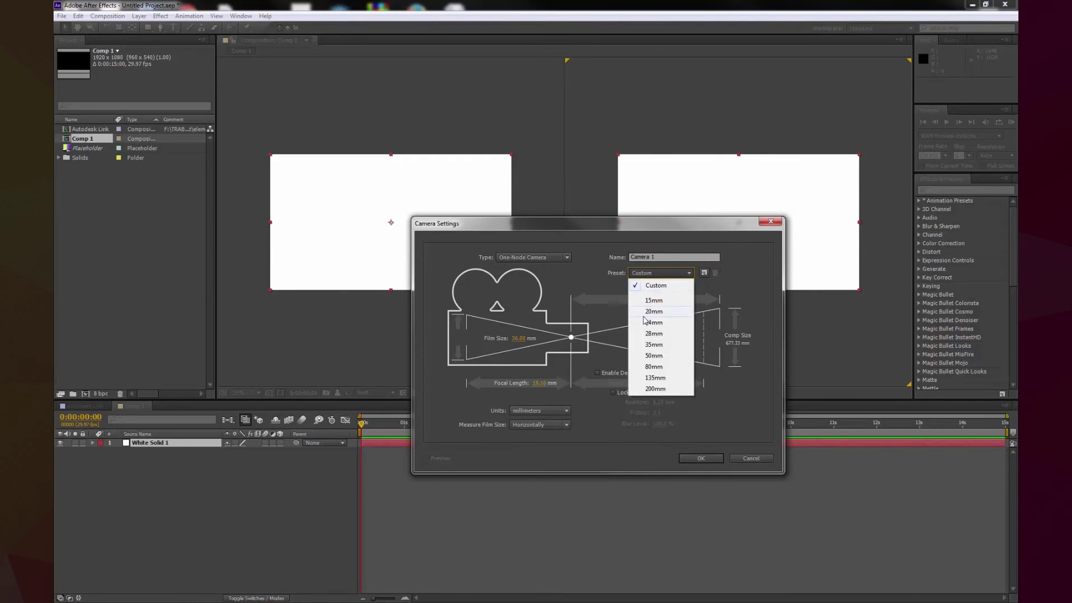
click(650, 331)
click(701, 458)
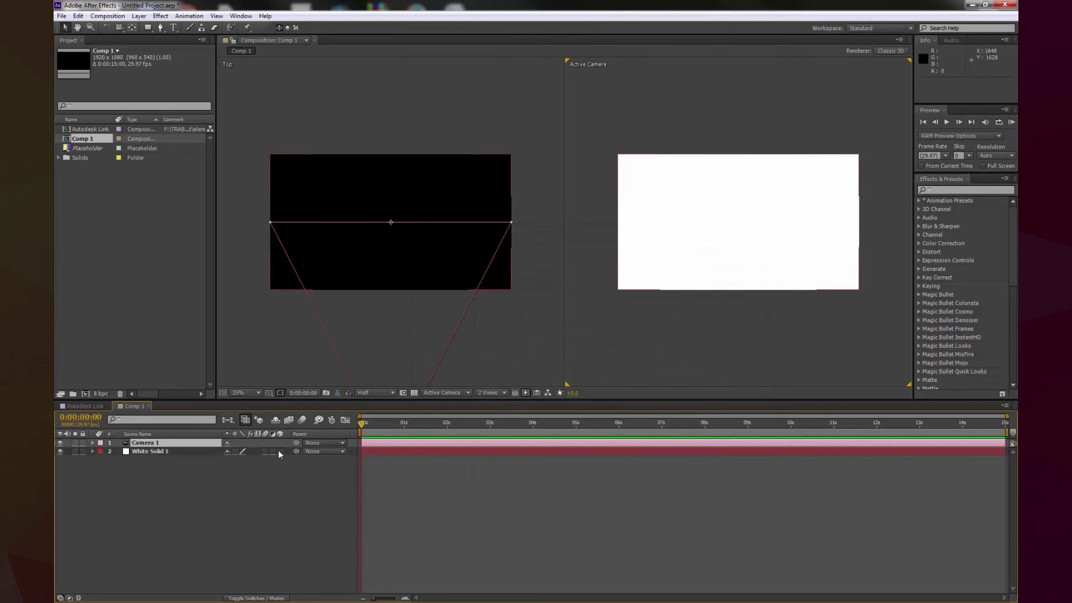
- Compare Camera 1's viewing direction in the Top view with that of Camera001 in the Autodesk Link composition
scroll(393, 296, down, 5)
scroll(393, 297, up, 3)
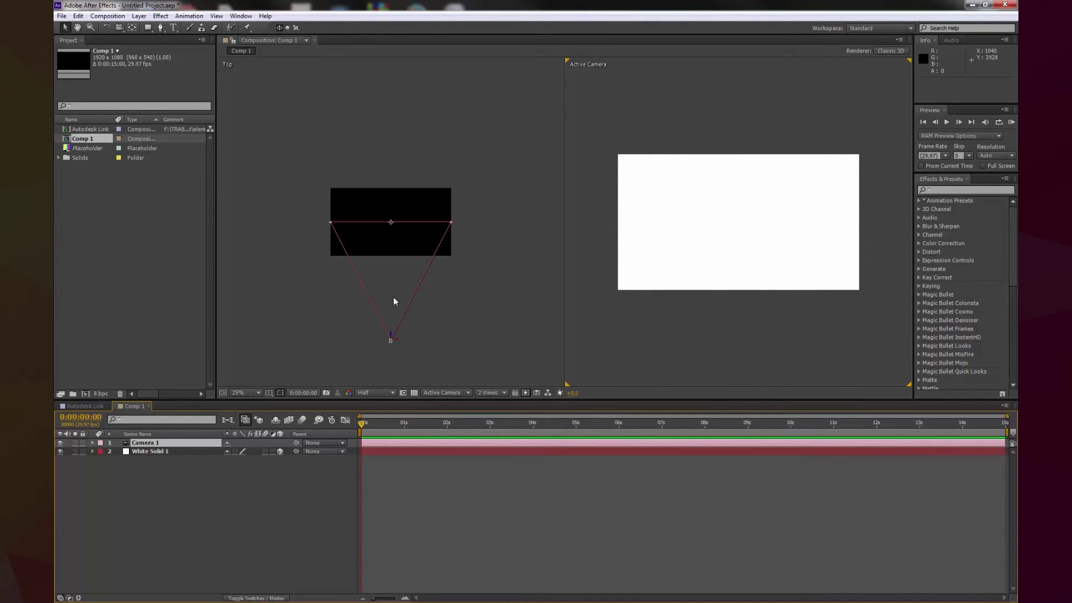
click(154, 444)
click(312, 170)
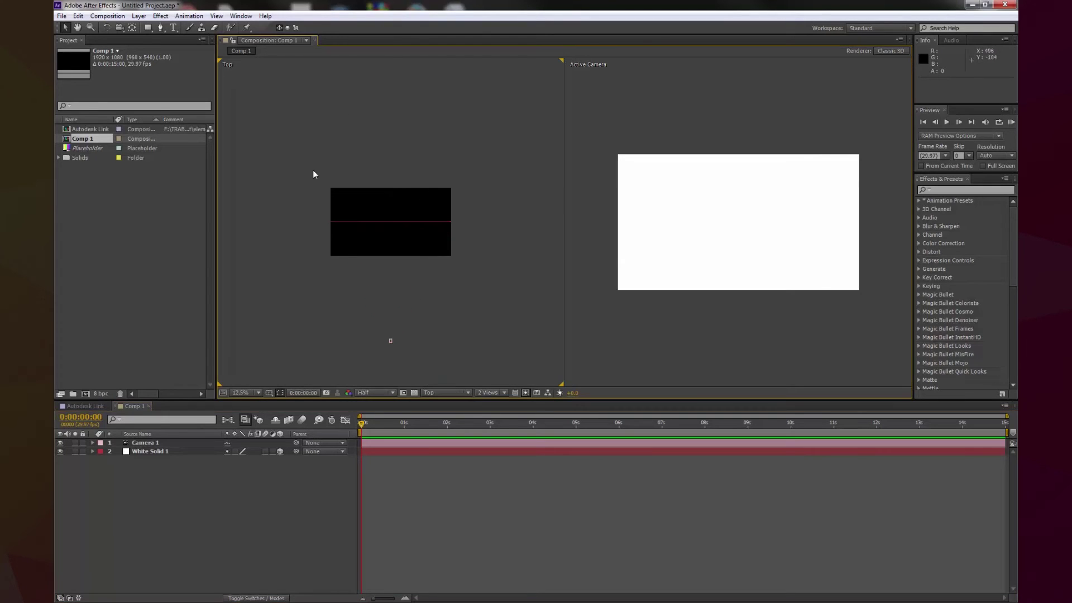
click(390, 341)
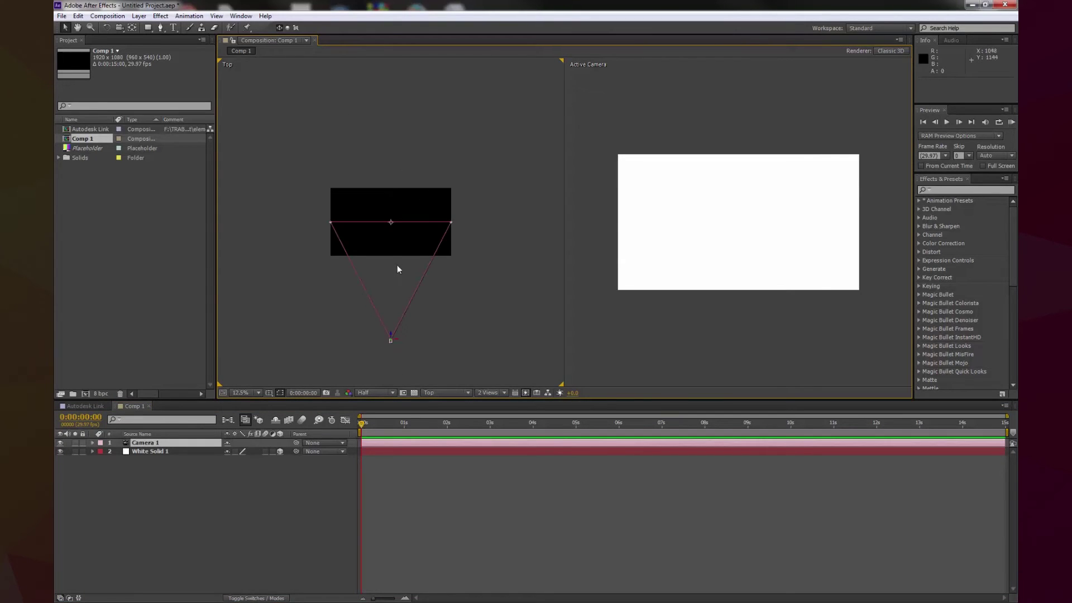
click(102, 407)
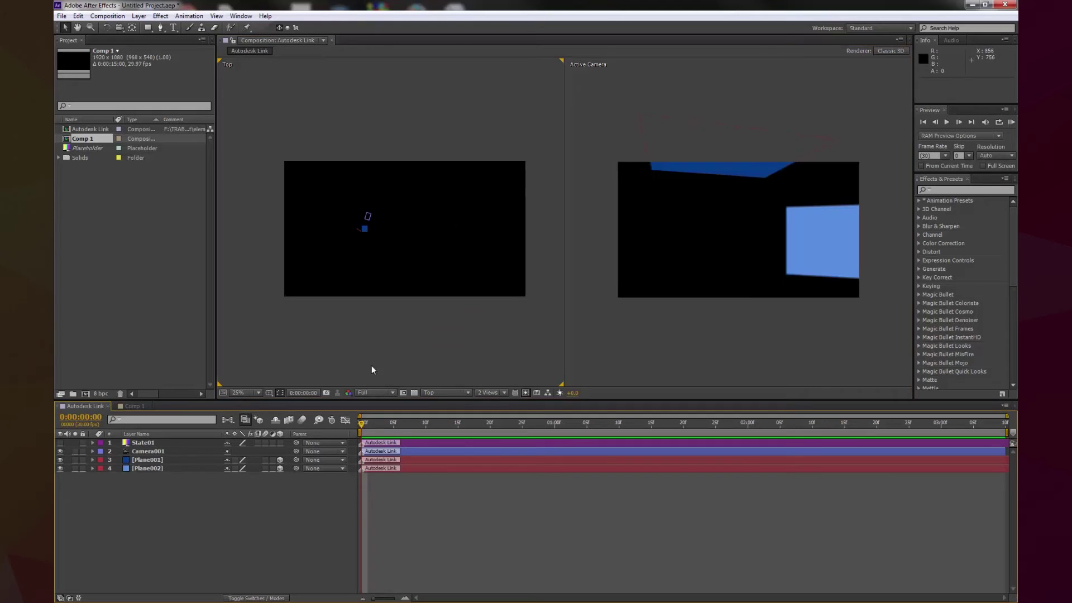
click(162, 451)
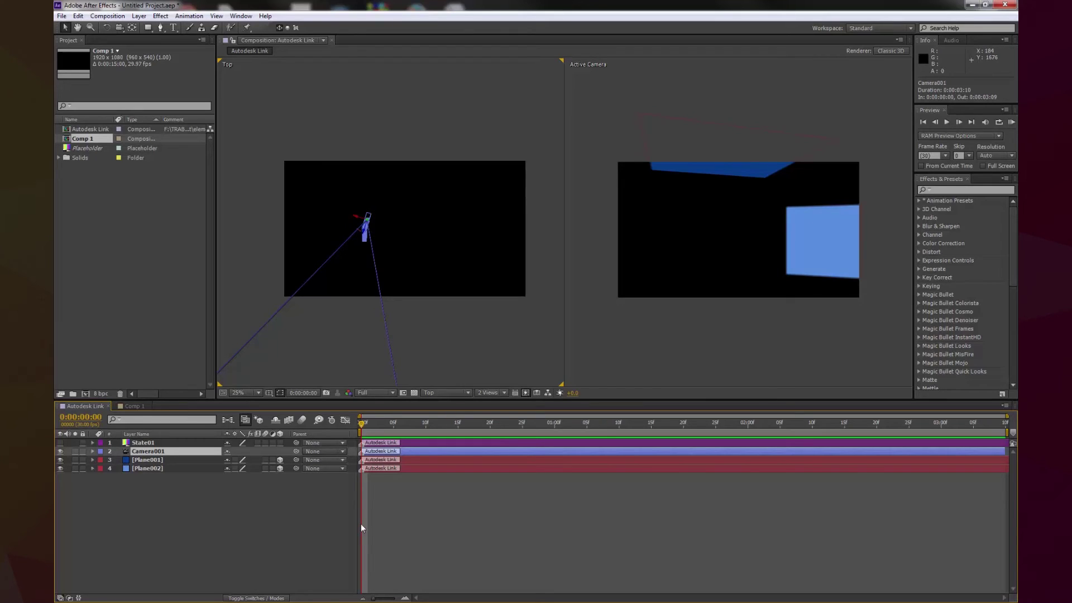
drag(407, 425, 227, 419)
- Open the OrientWorld script and narrow its window so it clears the composition viewer
click(230, 17)
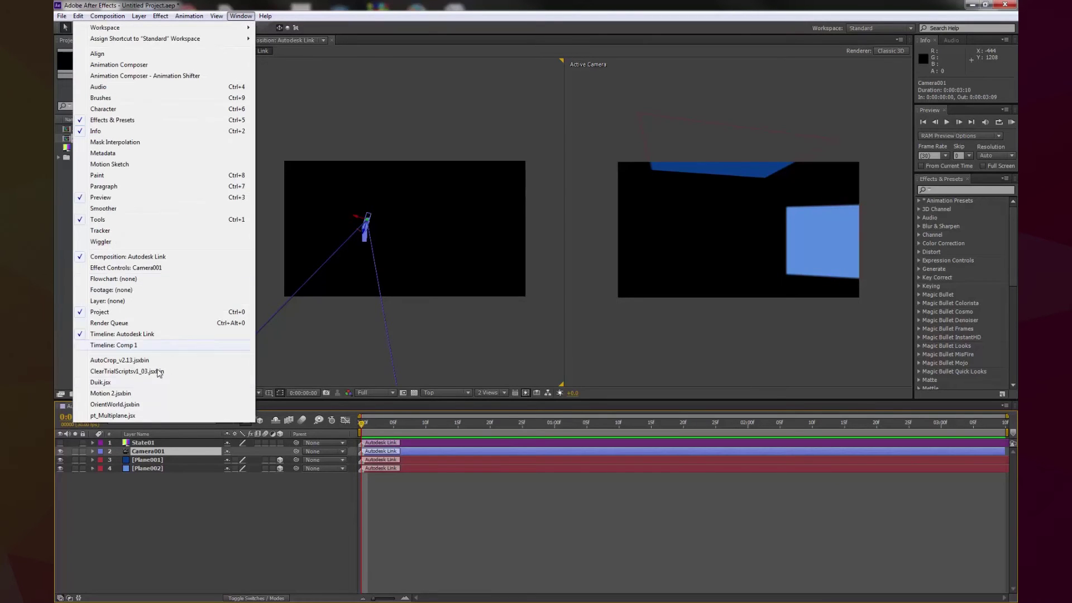
click(134, 405)
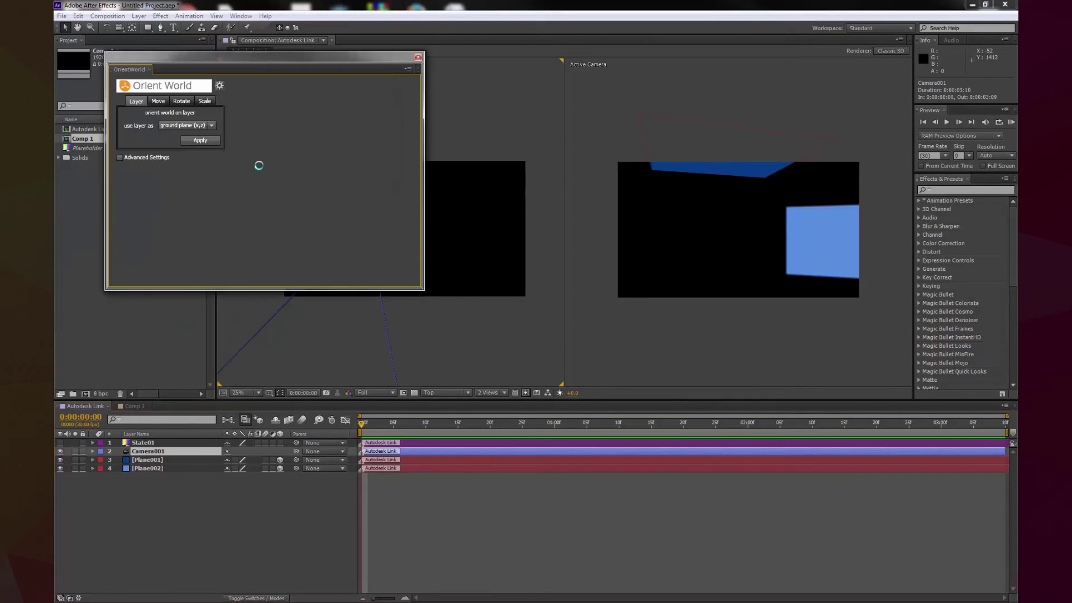
drag(421, 275, 244, 290)
- Orient the world on Plane001 as ground plane (x,z), with the Orient World center at [0,0,0]
click(163, 461)
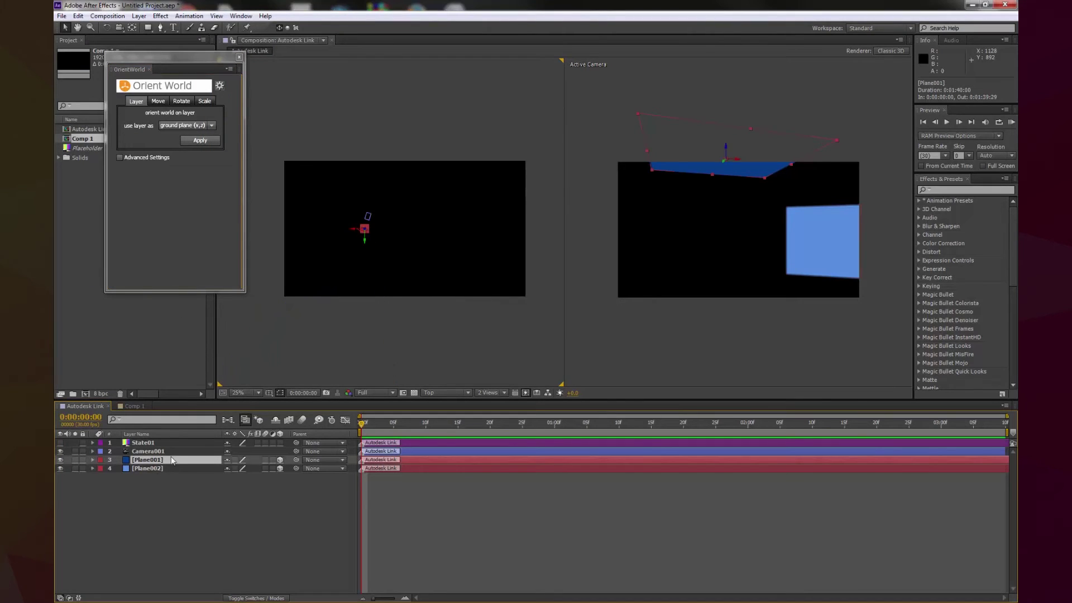
click(160, 127)
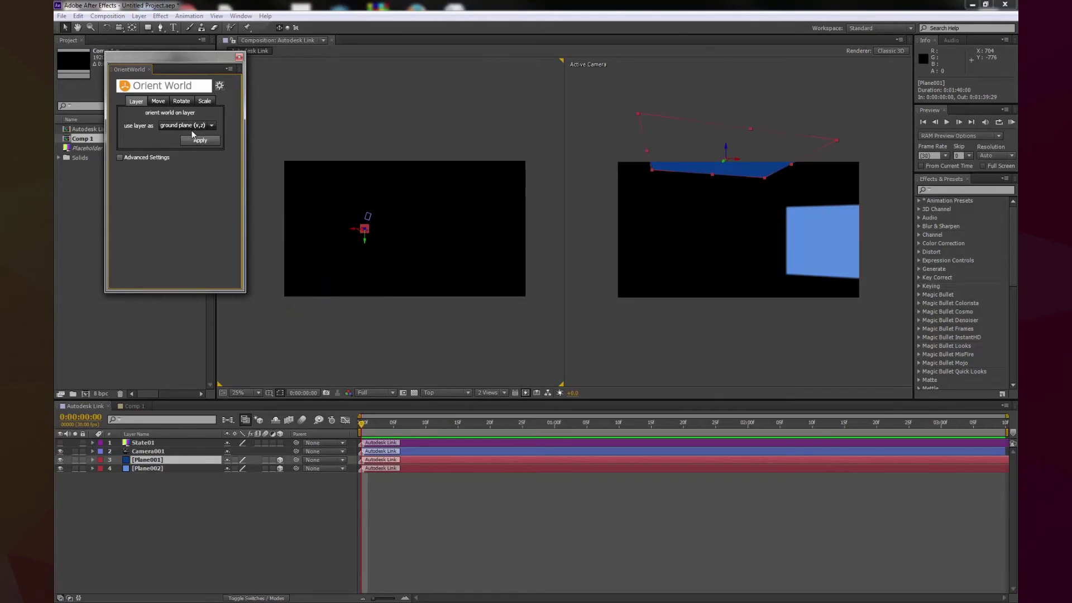
click(212, 126)
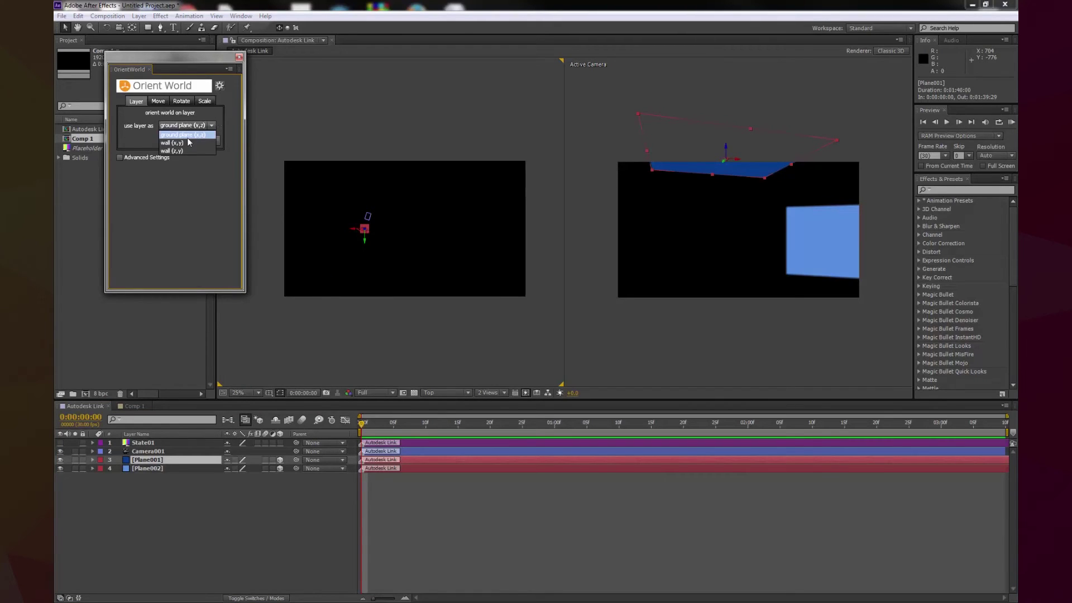
click(198, 137)
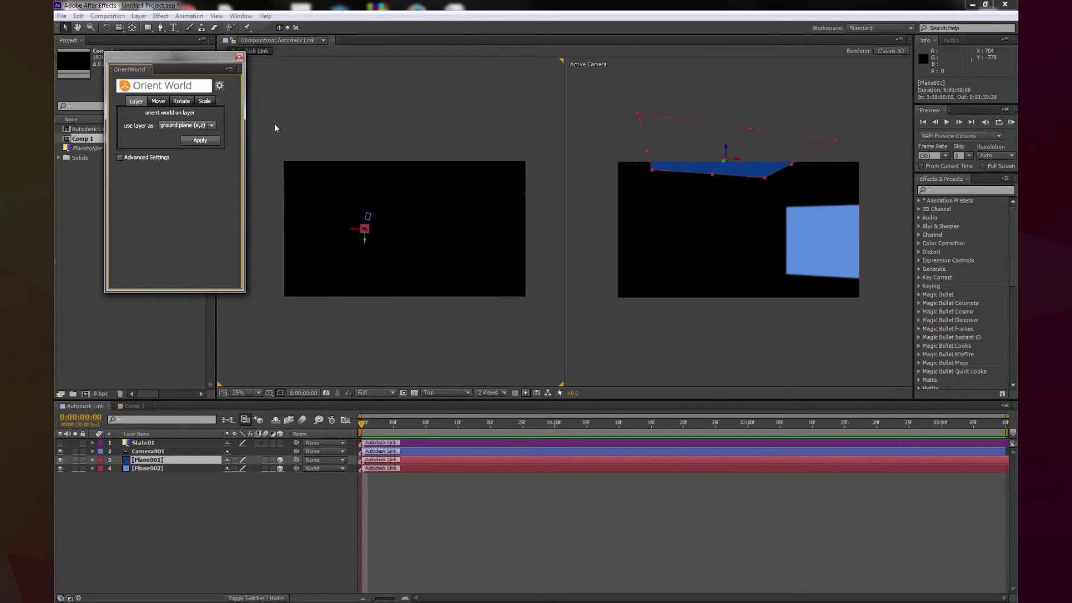
click(831, 233)
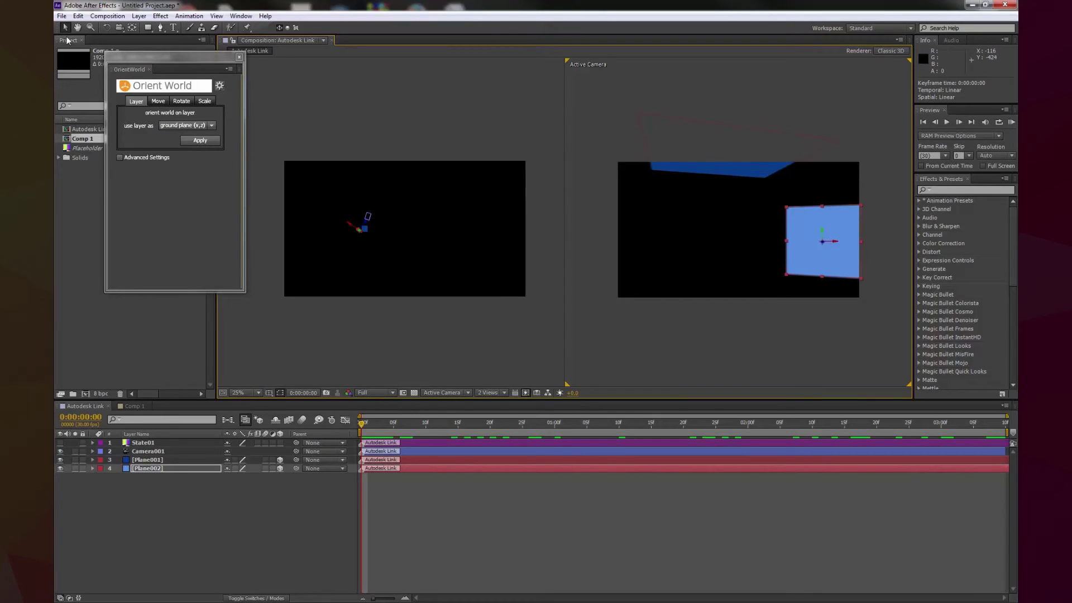
click(721, 146)
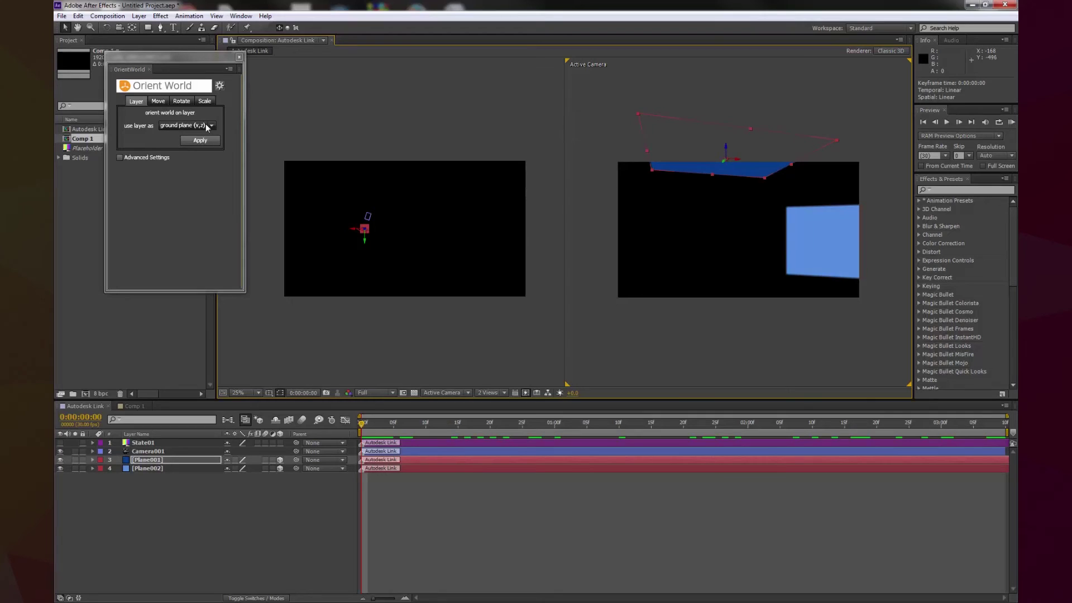
click(120, 157)
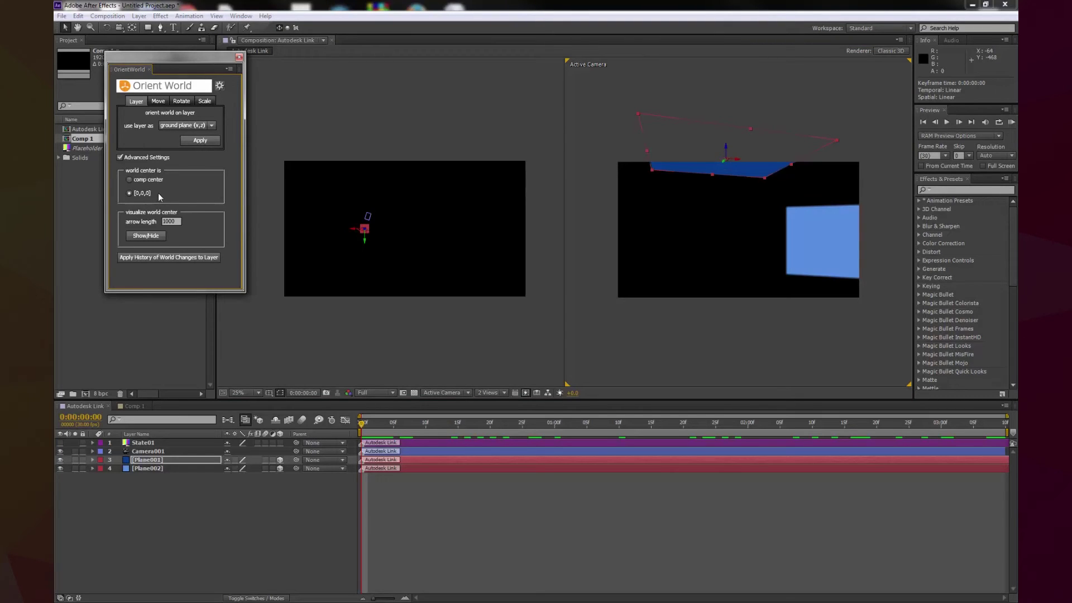
click(202, 140)
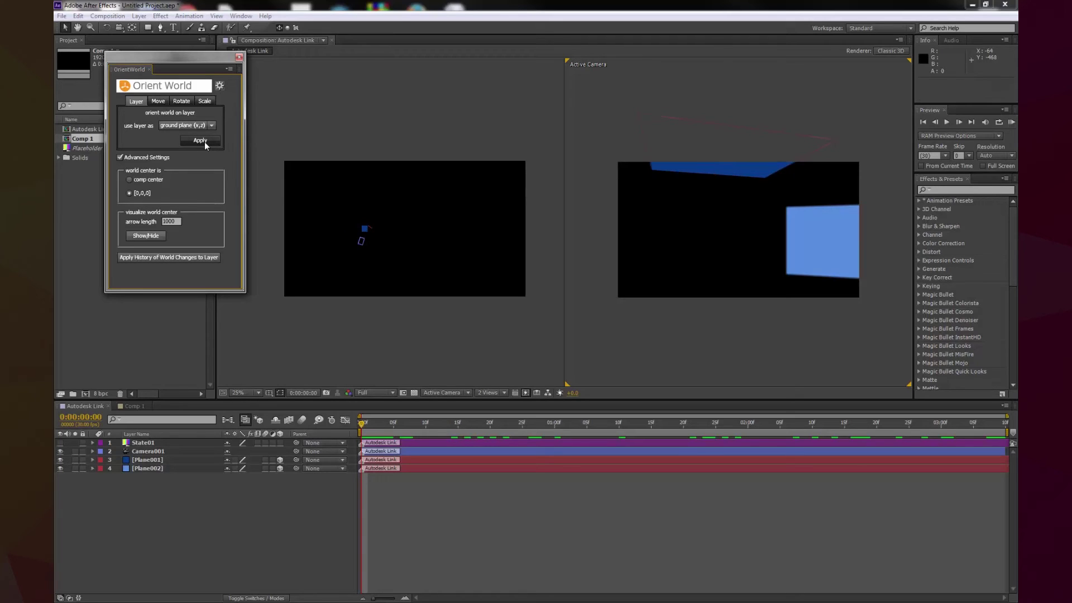
- Check the reoriented Camera001's motion along the timeline, close the Orient World window and deselect the camera
click(165, 451)
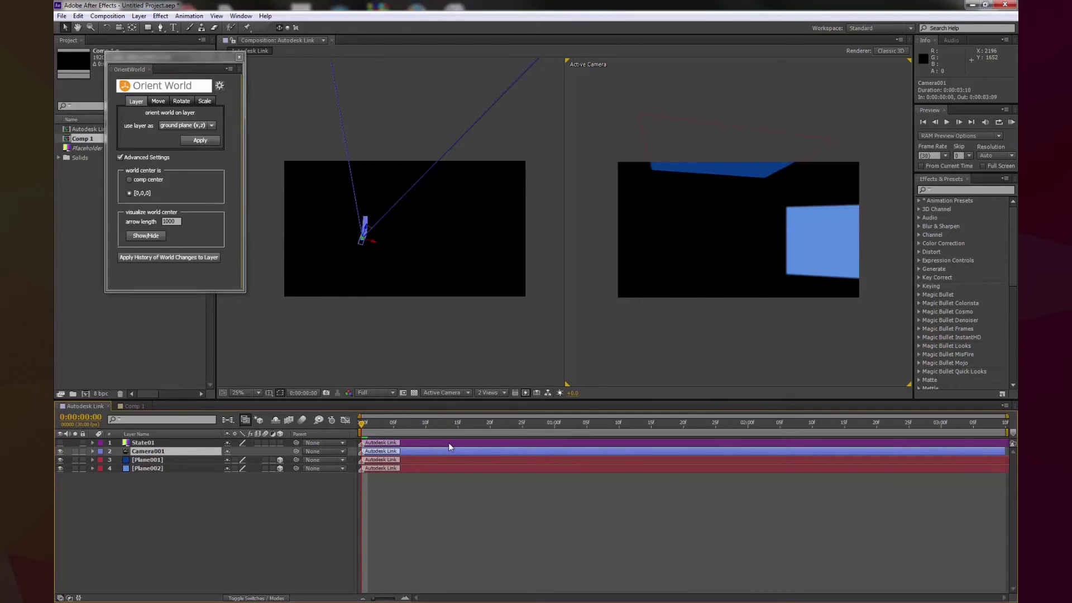
drag(364, 425, 333, 444)
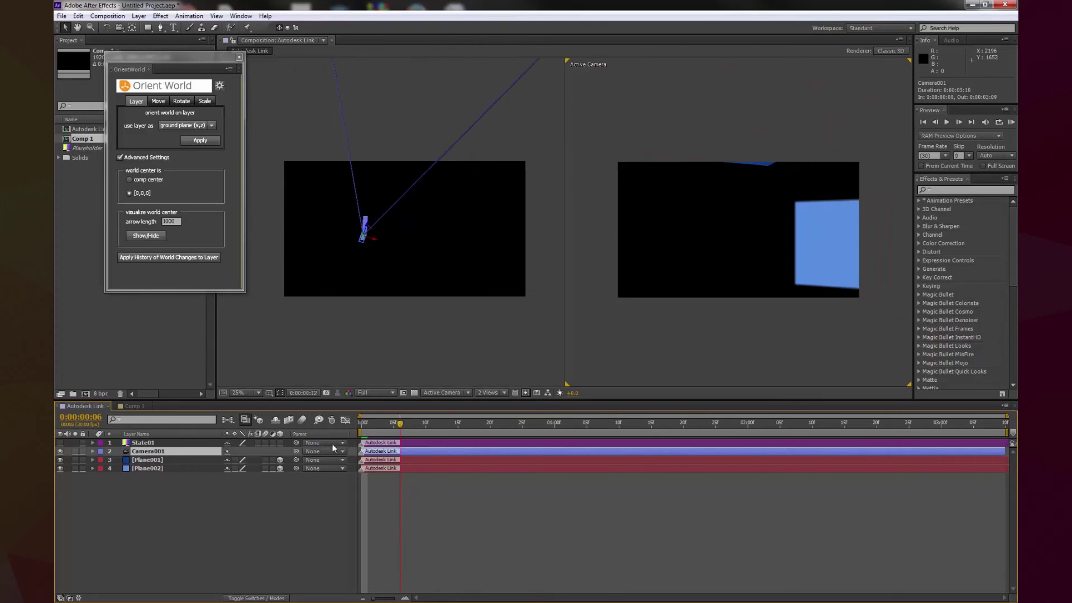
click(239, 57)
click(436, 545)
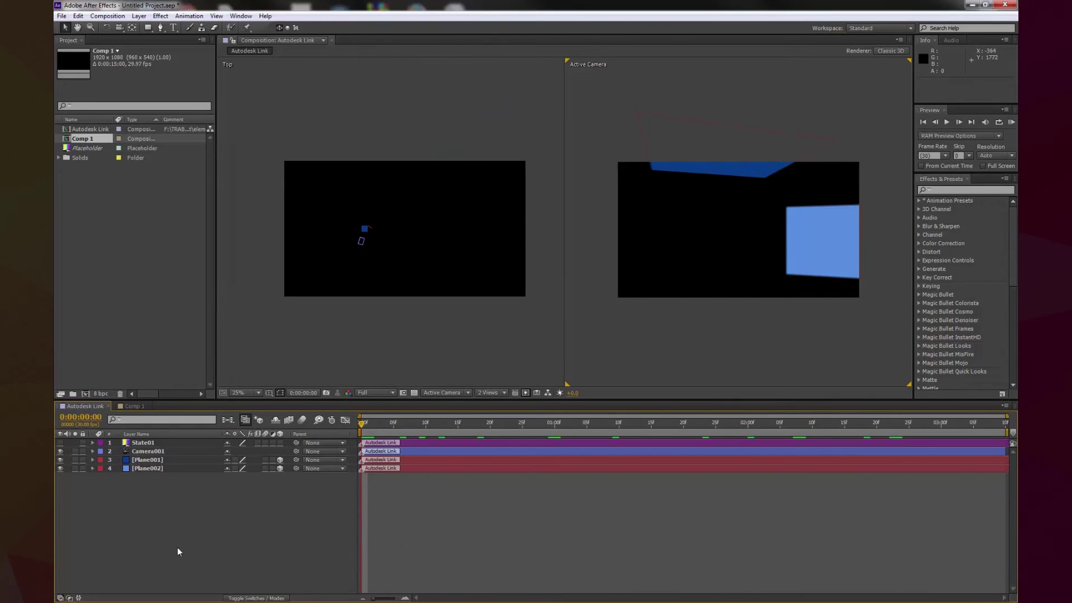
- Add a white solid to the Autodesk Link composition and apply the Video Copilot Element effect to it
key(ctrl+y)
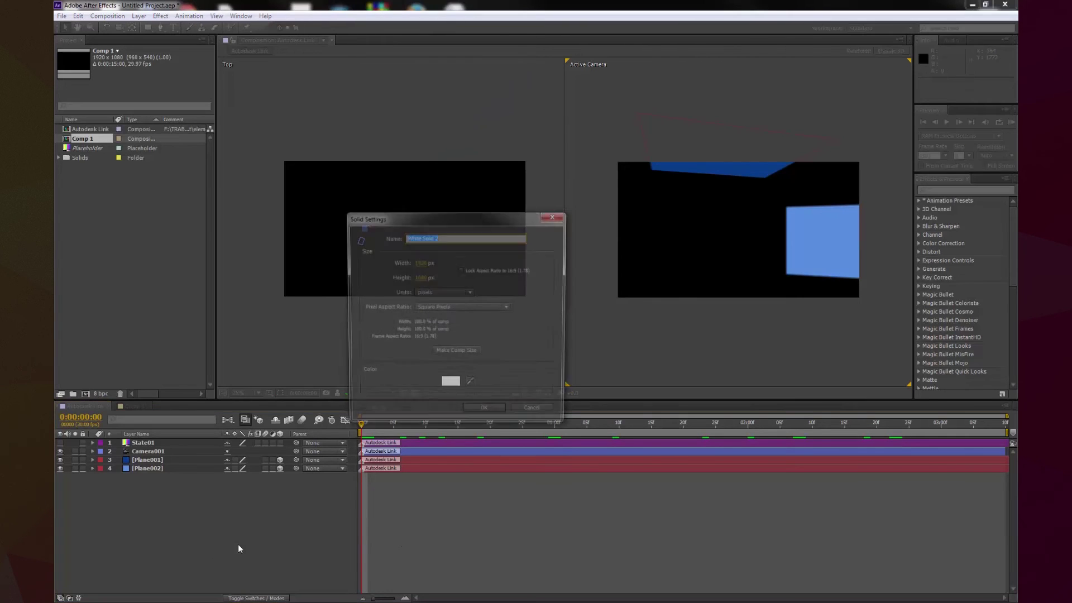
click(473, 415)
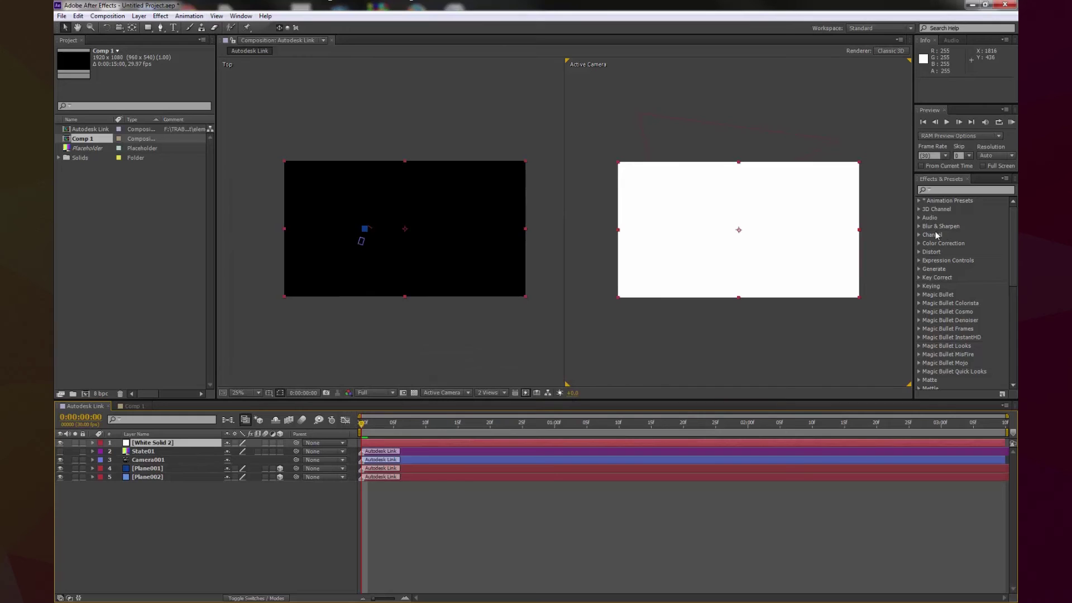
click(937, 190)
text(eleme)
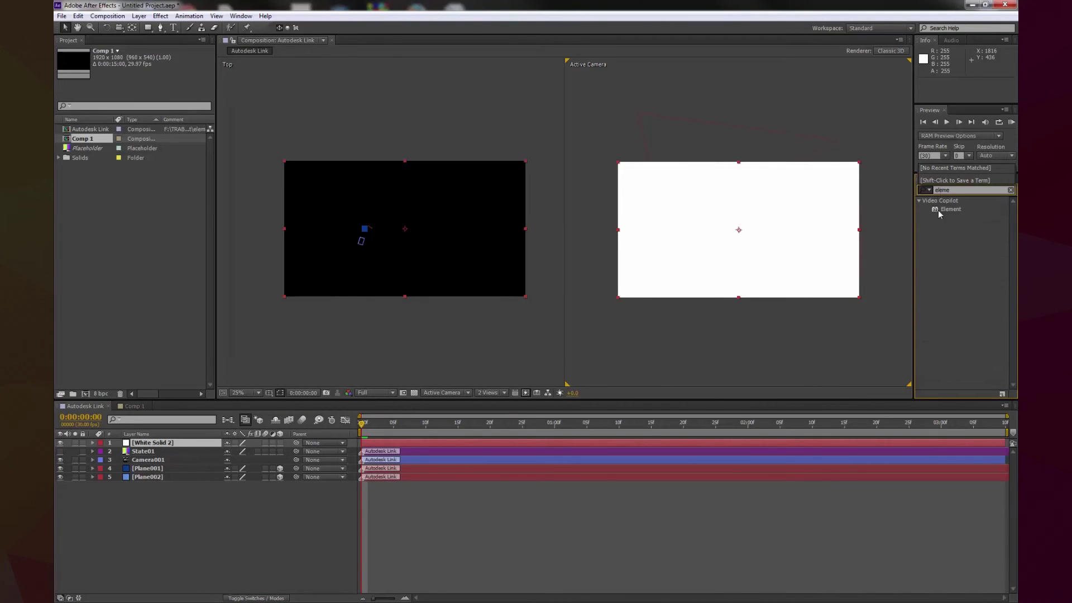
double_click(939, 210)
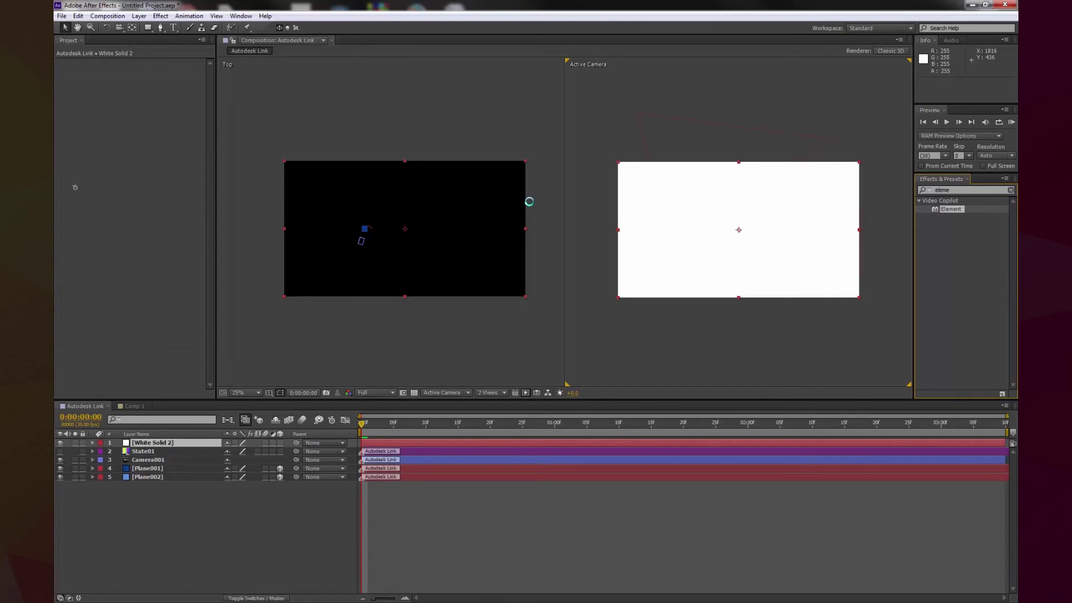
- Import tutorialB.obj in Element's Scene Setup, accept the scene and check the result along the timeline
click(106, 84)
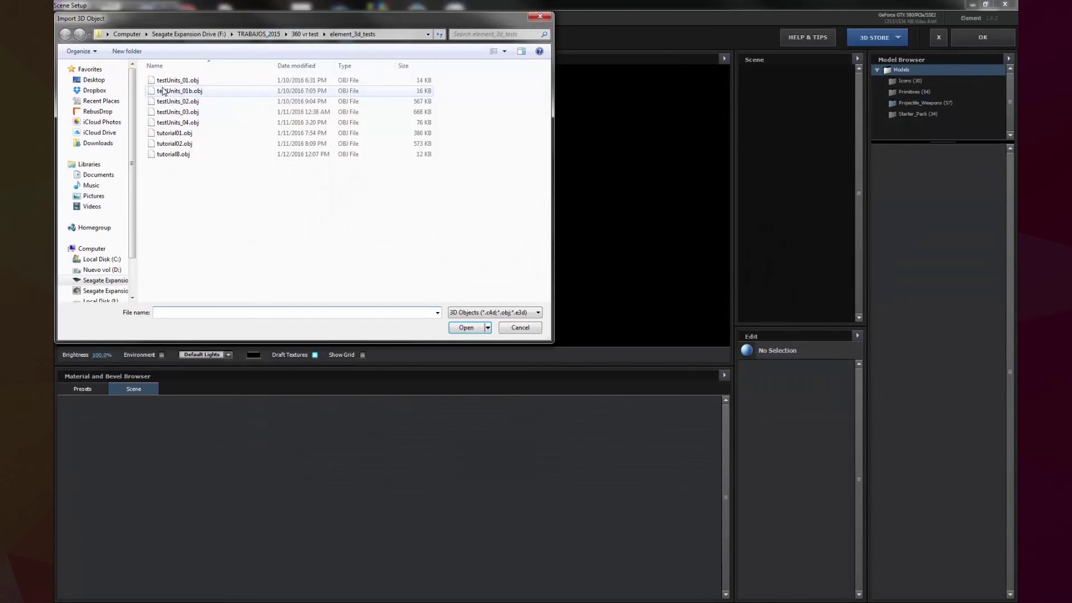
double_click(176, 157)
drag(374, 225, 339, 241)
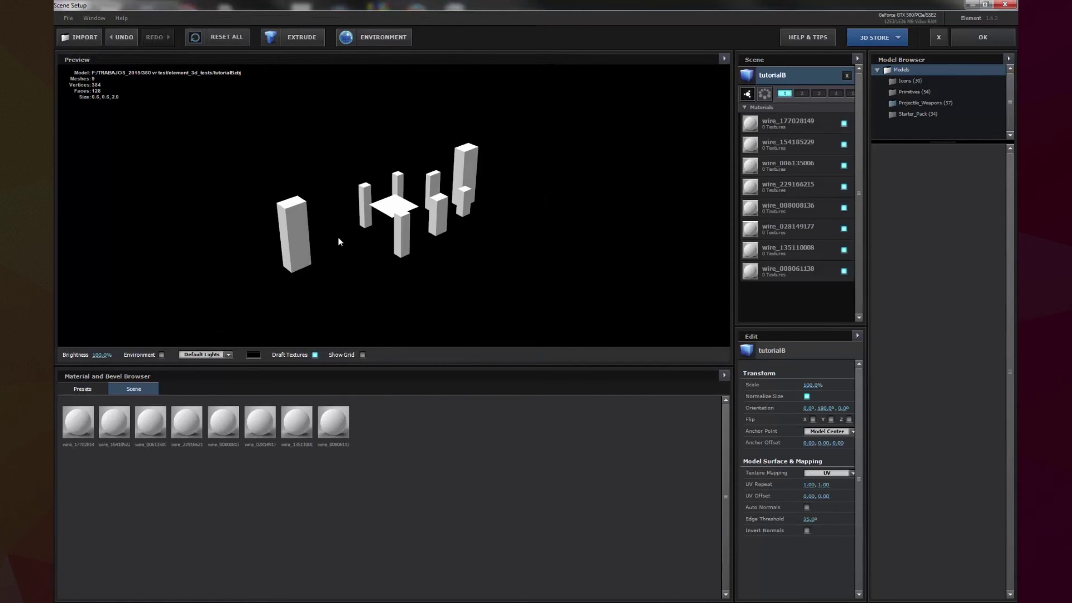
click(982, 37)
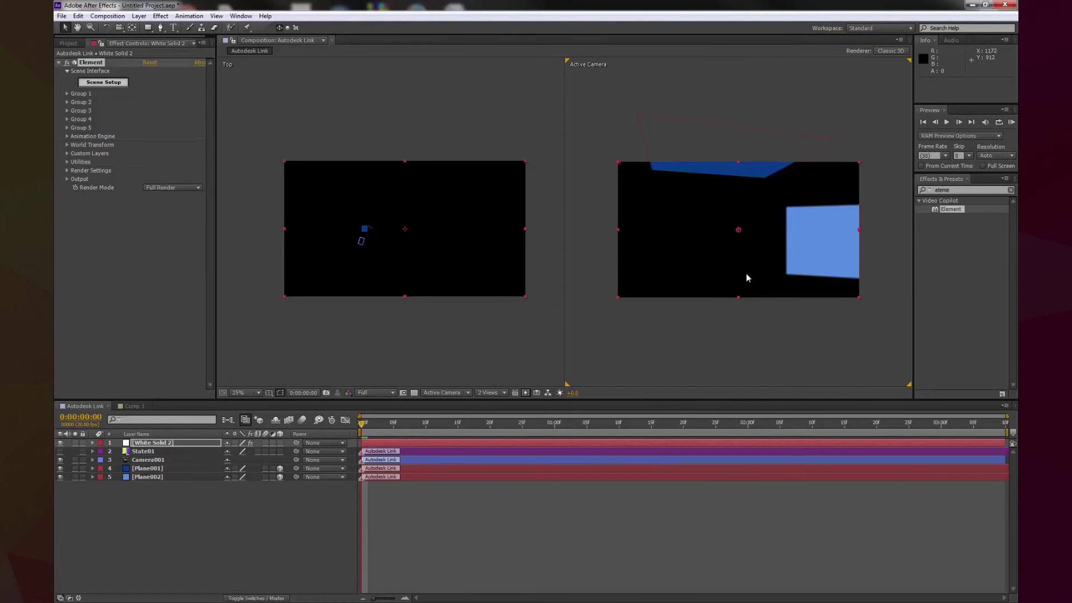
drag(394, 426, 121, 418)
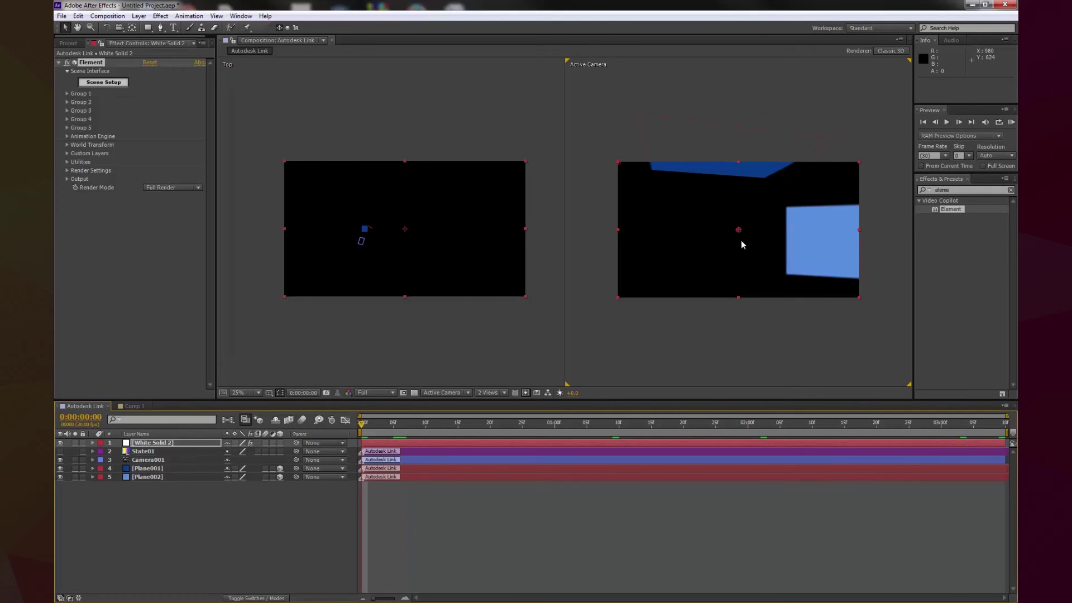
- Create a group null for Element's Group 1
click(67, 94)
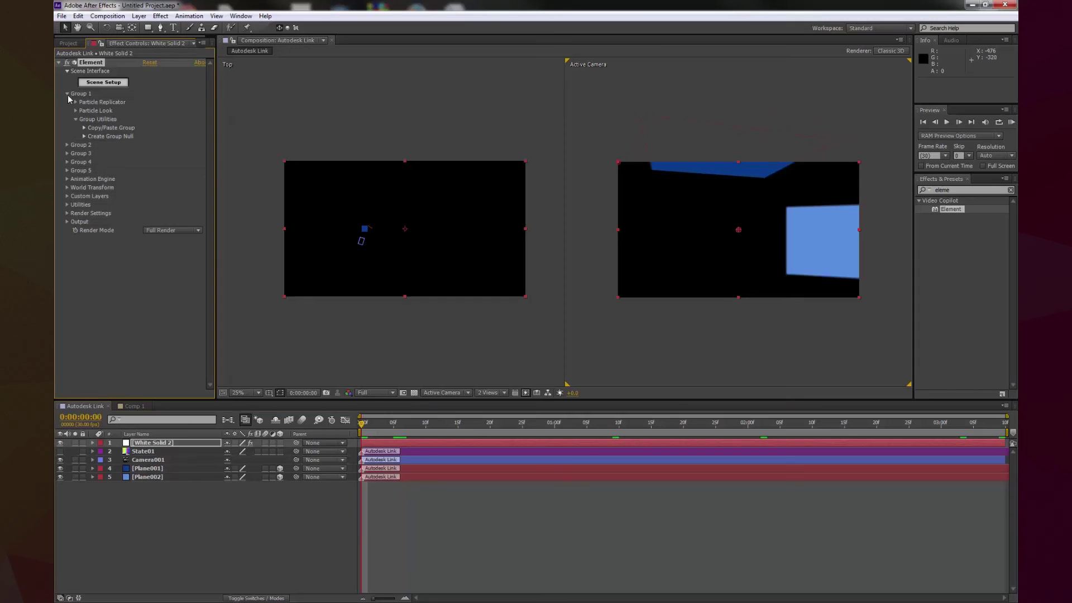
click(84, 136)
click(114, 147)
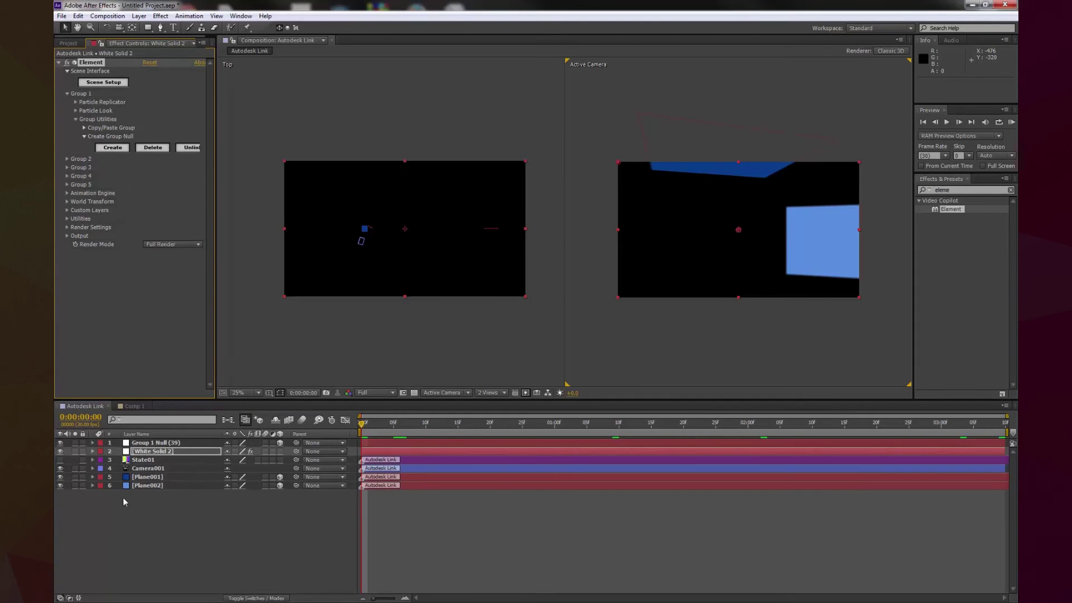
- Set the Group 1 Null's position to 0, 0, 0 and deselect it
click(162, 442)
key(p)
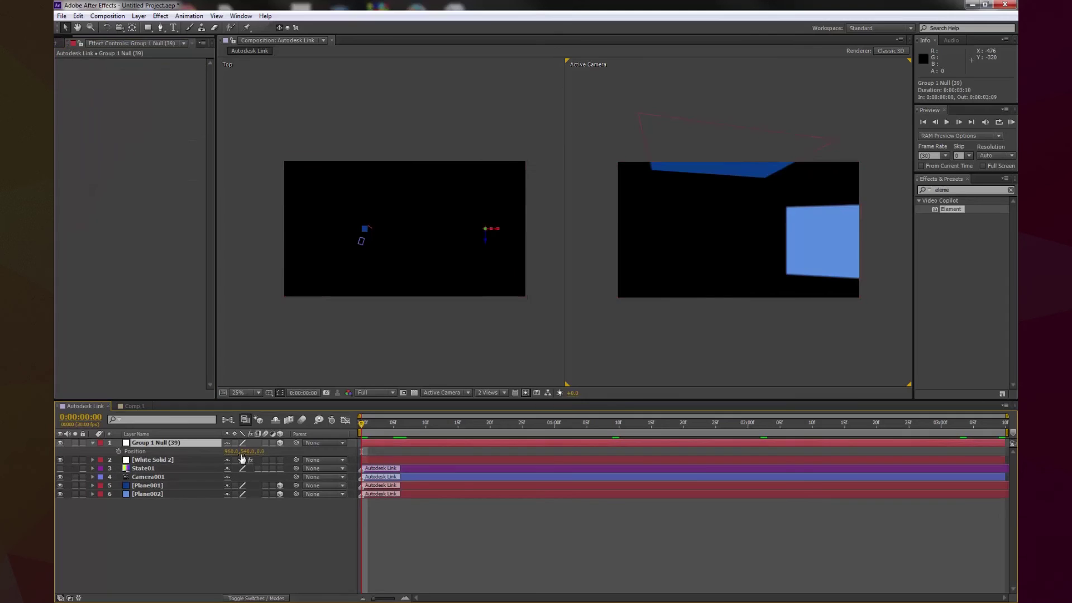
click(231, 451)
text(0)
key(Tab)
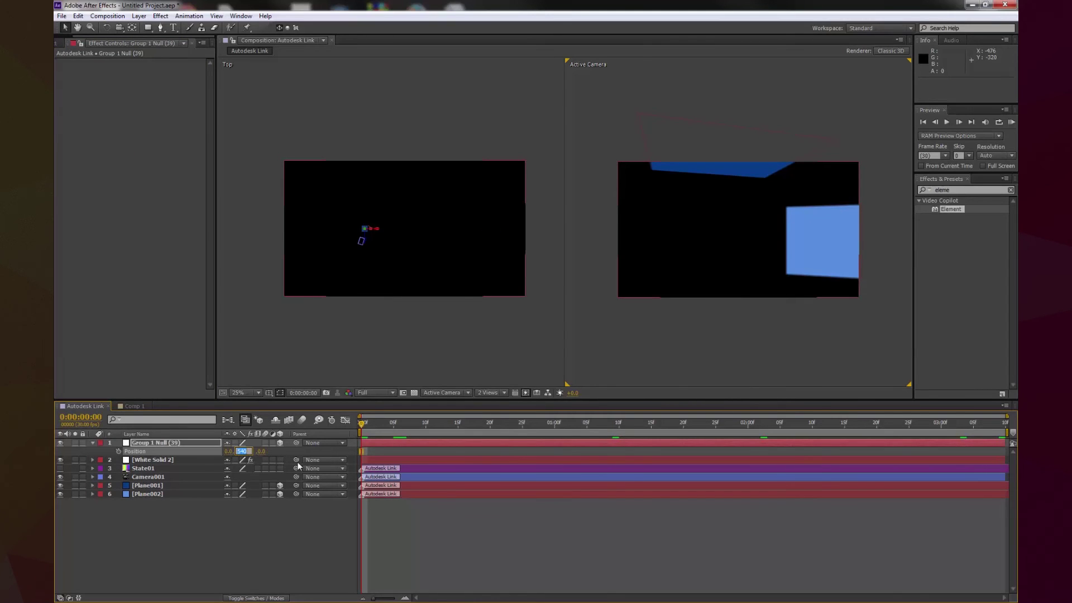
text(0)
key(Tab)
key(Return)
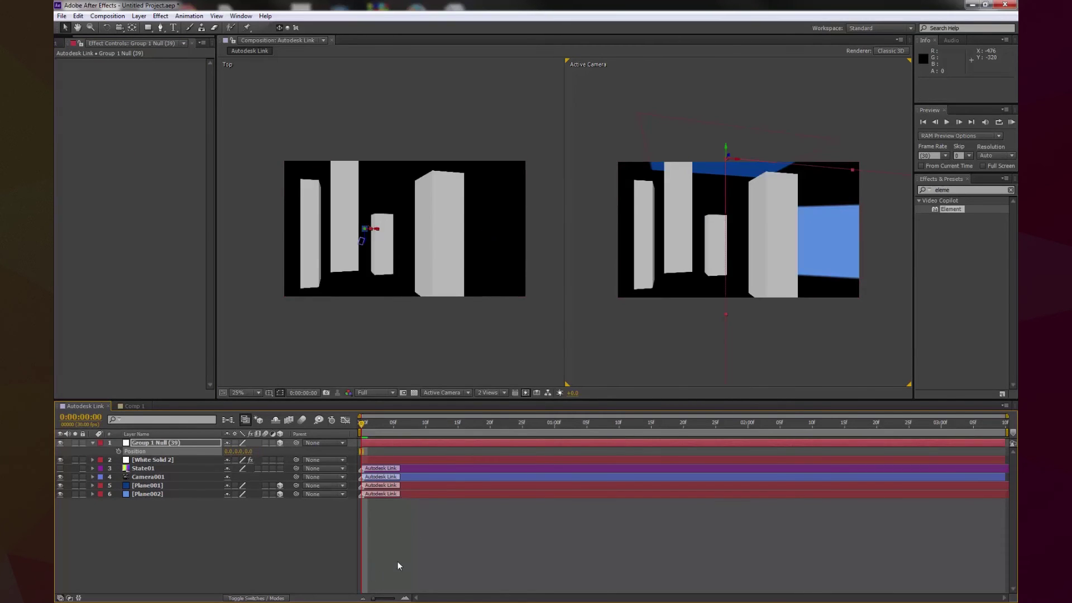
click(397, 561)
- Hide Plane001 and check the imported columns against Camera001's motion along the timeline
drag(402, 430, 934, 438)
key(Home)
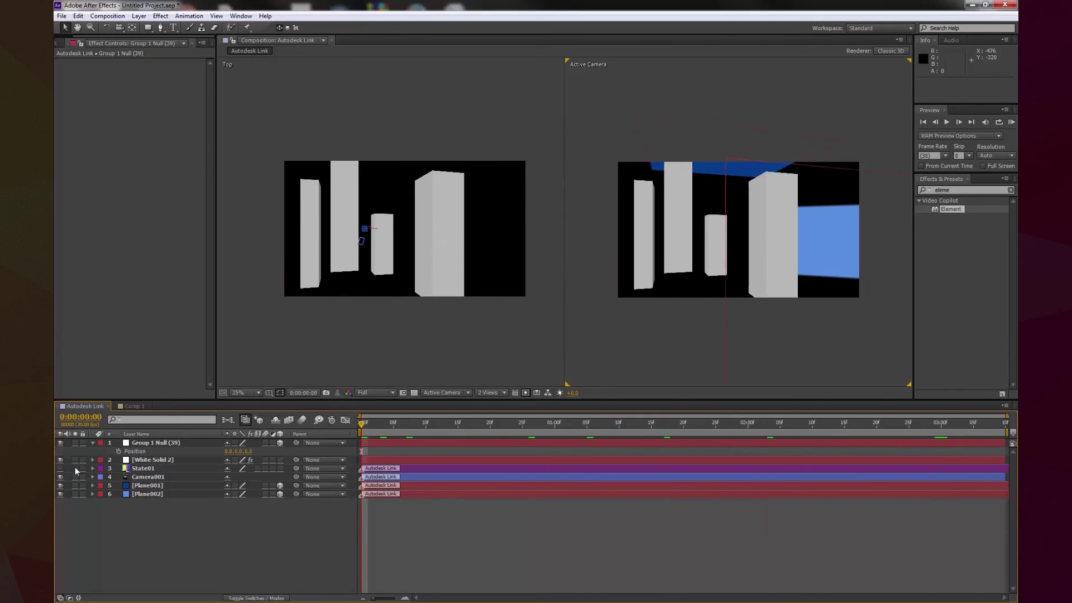
click(61, 485)
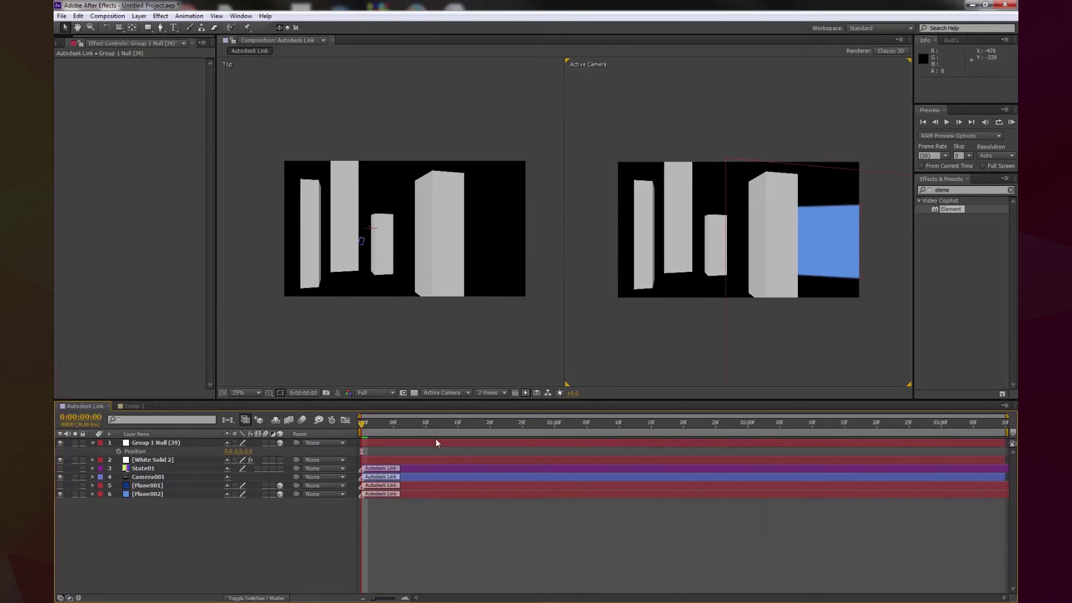
drag(400, 427, 199, 428)
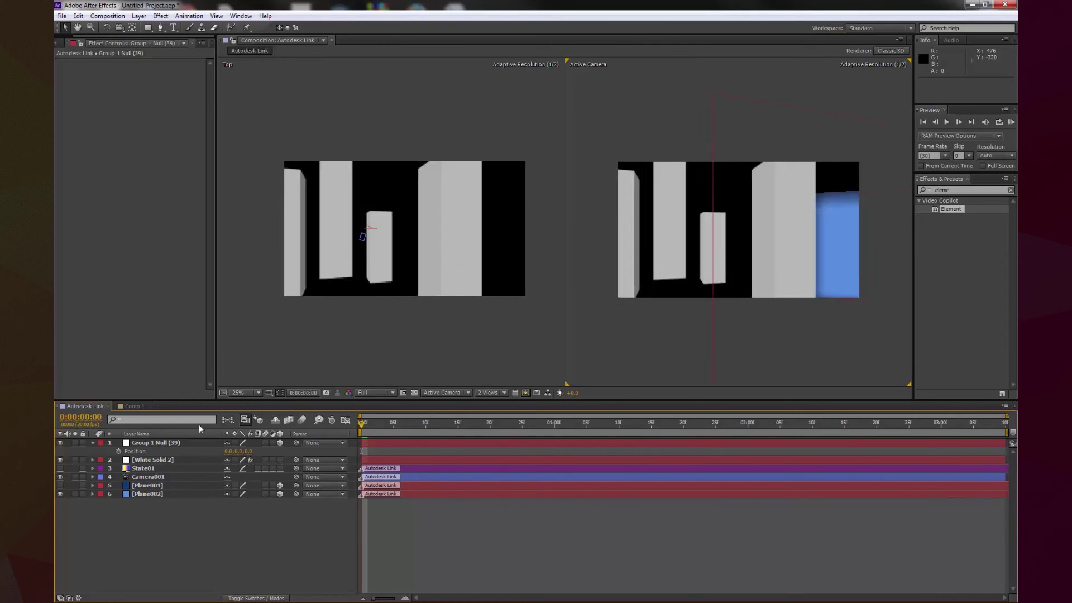
click(165, 477)
drag(362, 424, 170, 402)
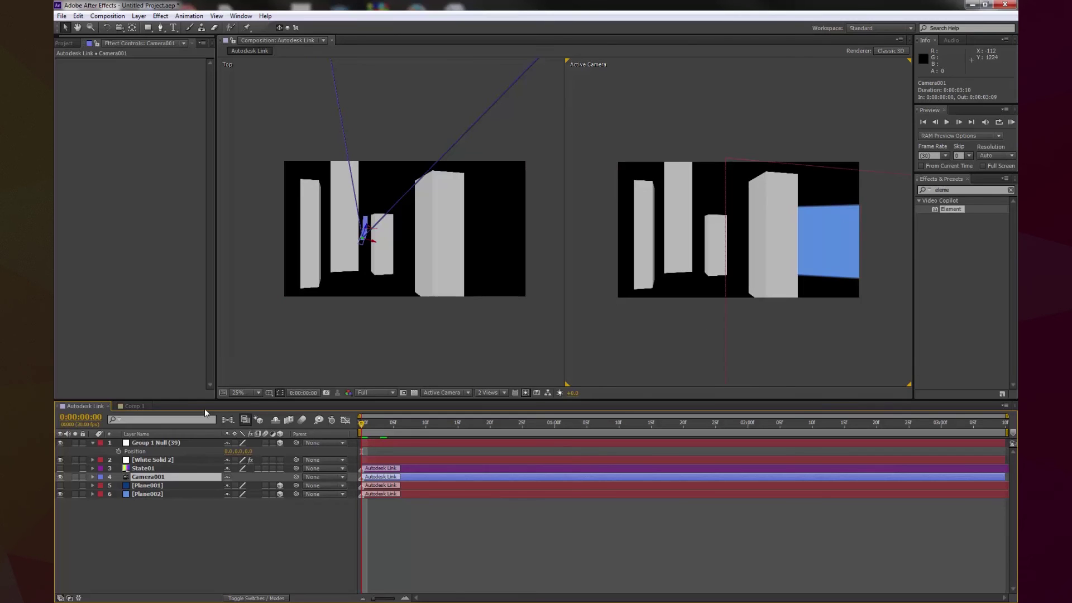
- Add the Starter_Pack soda_can model to the Element scene, assign it to group 2 and accept the scene
click(153, 460)
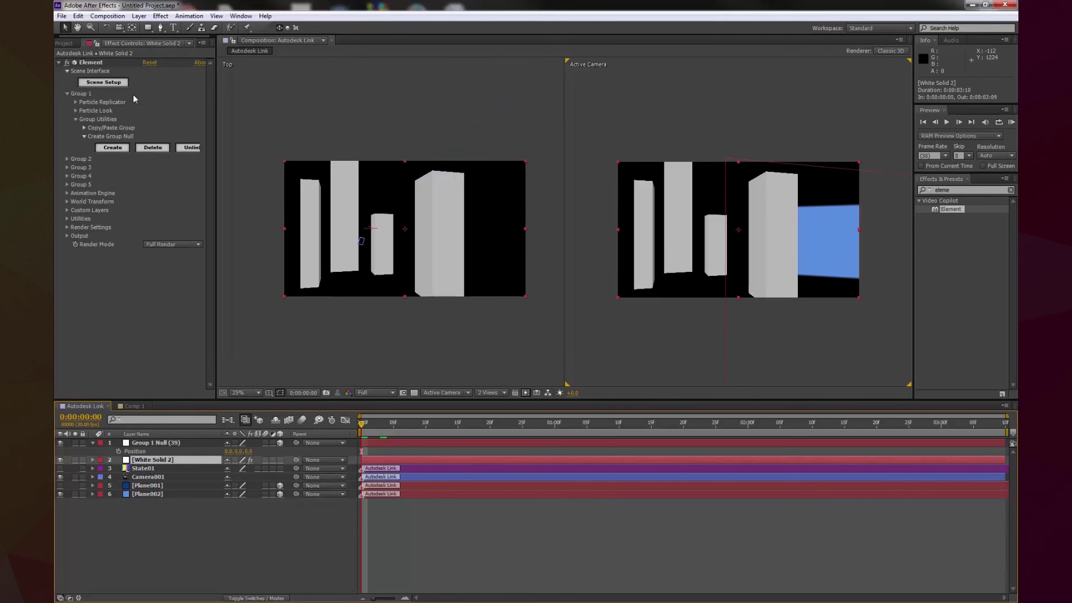
click(109, 87)
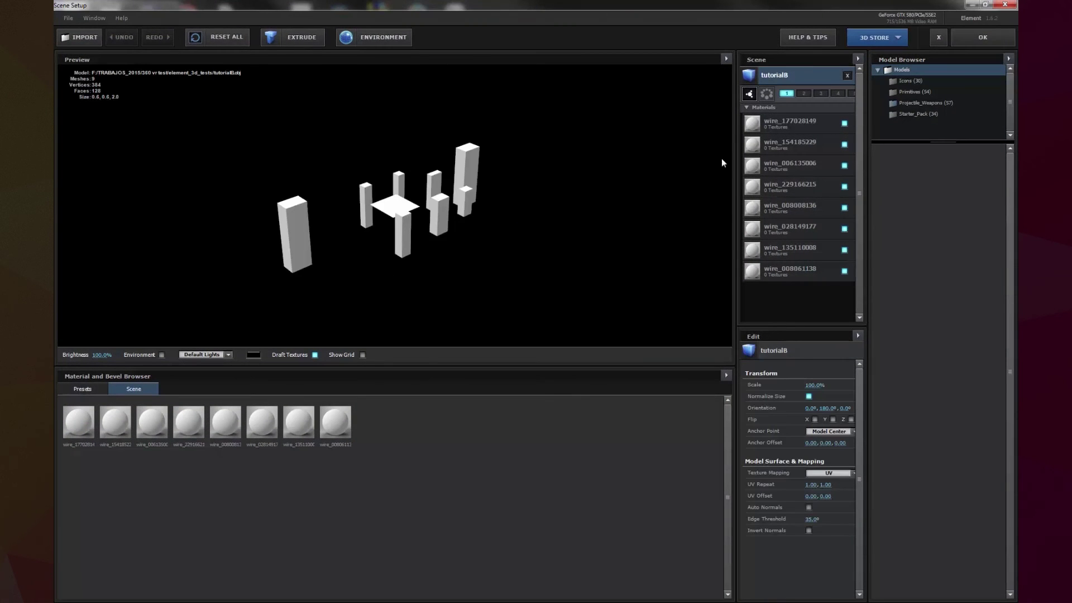
drag(543, 254, 799, 131)
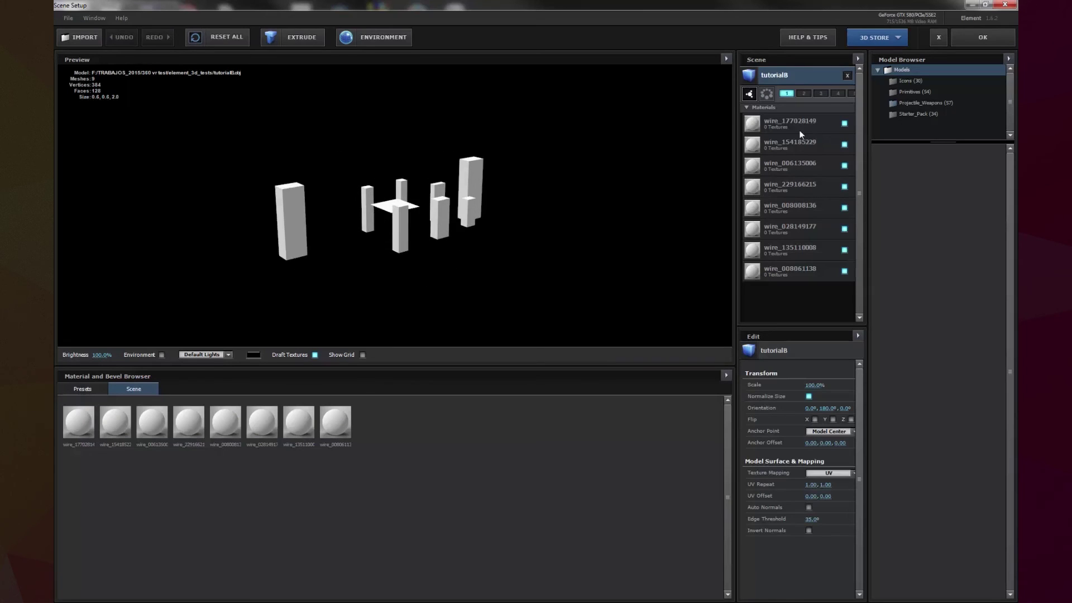
click(747, 108)
click(895, 113)
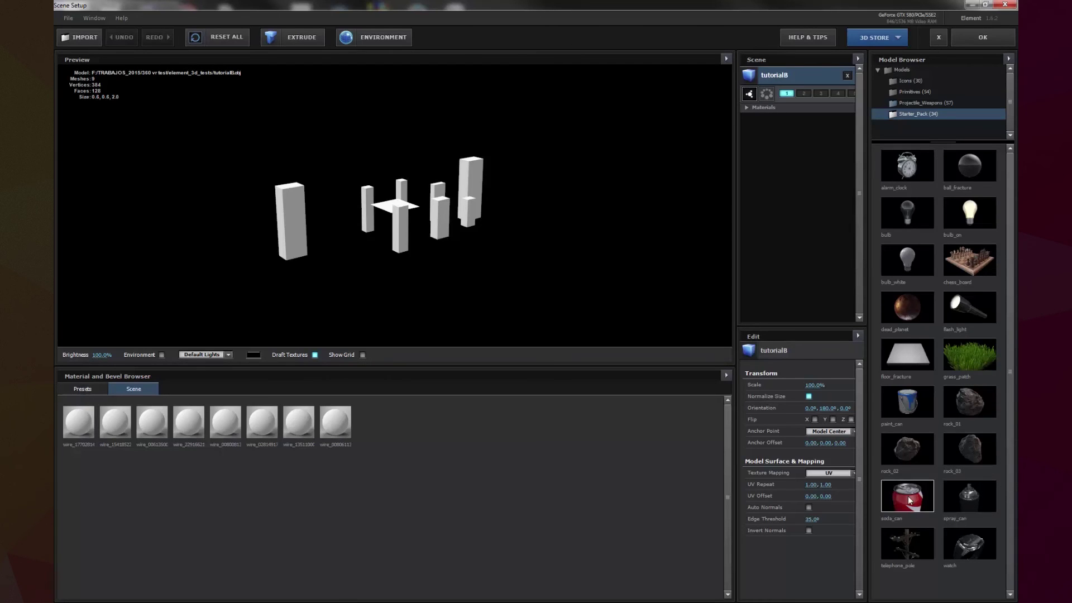
click(927, 503)
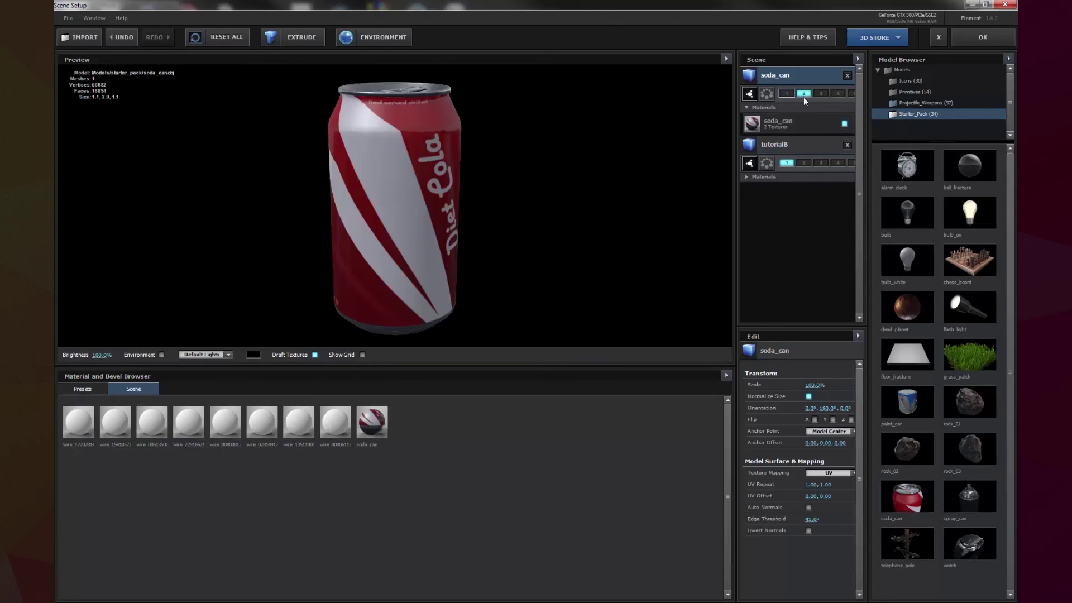
click(983, 38)
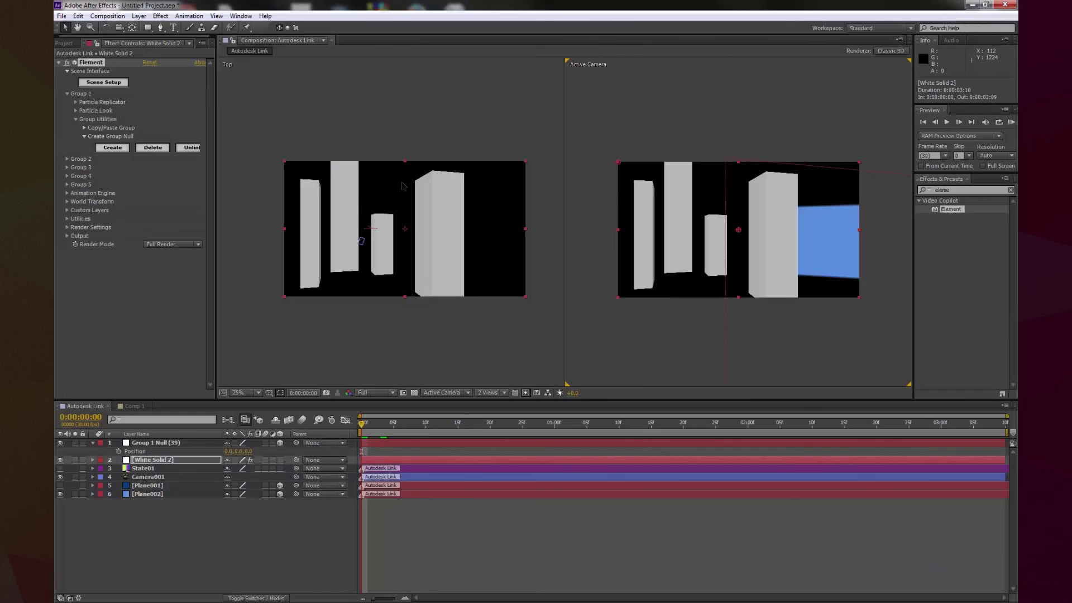
- Create a group null for Element's Group 2
click(66, 159)
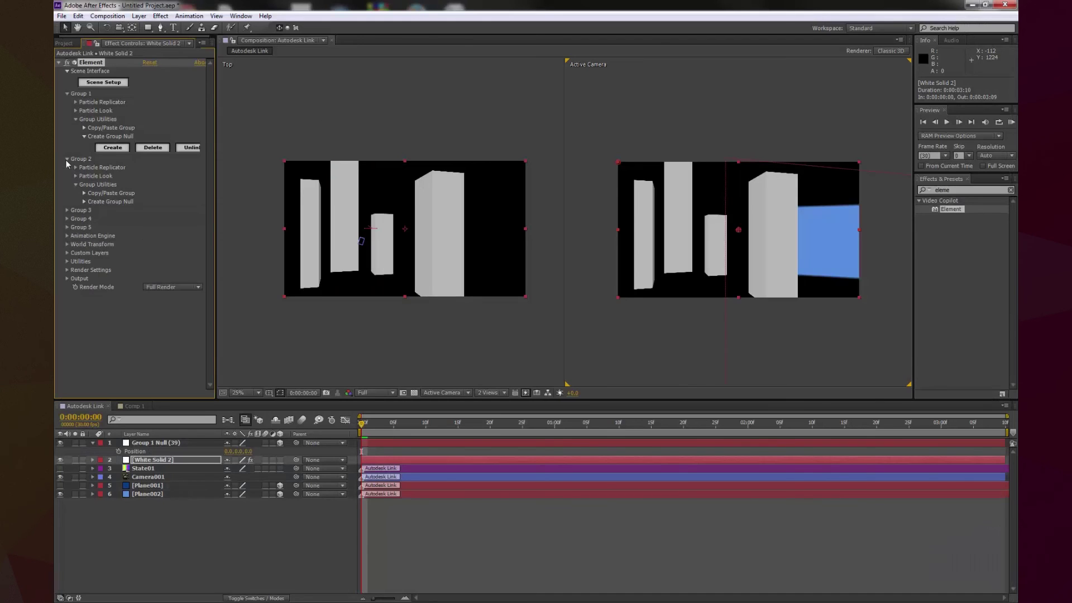
click(84, 202)
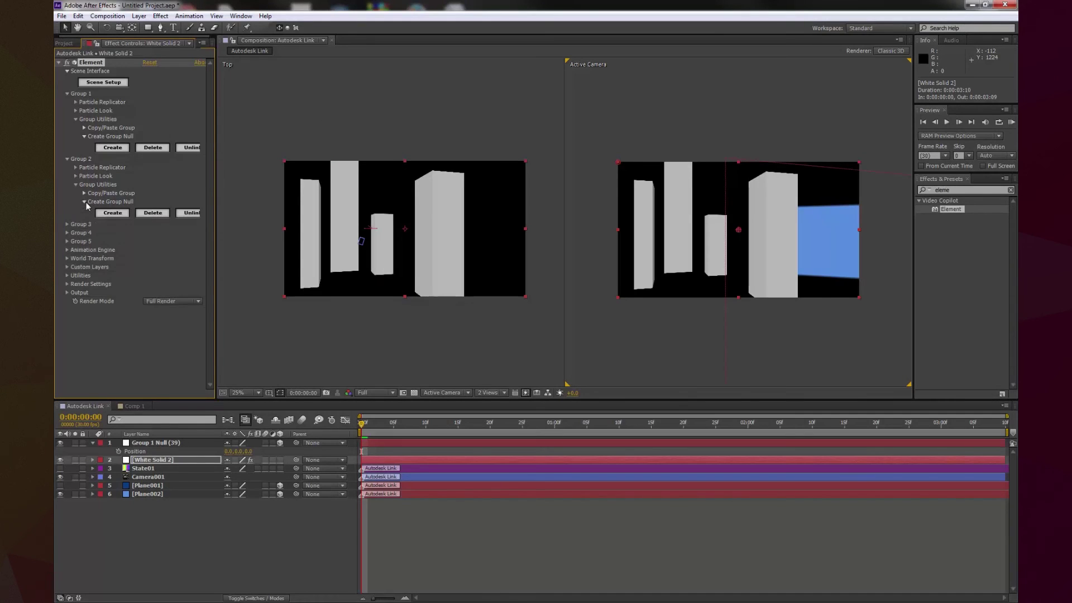
click(110, 214)
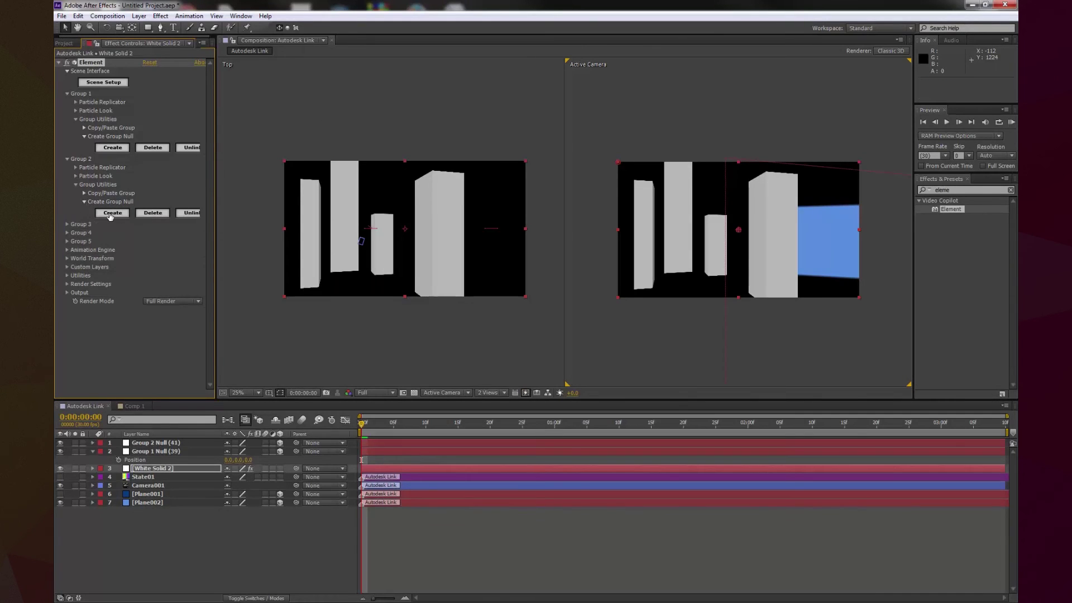
- Copy Plane002's position onto the Group 2 Null and remove the pasted position keyframe
click(181, 443)
key(p)
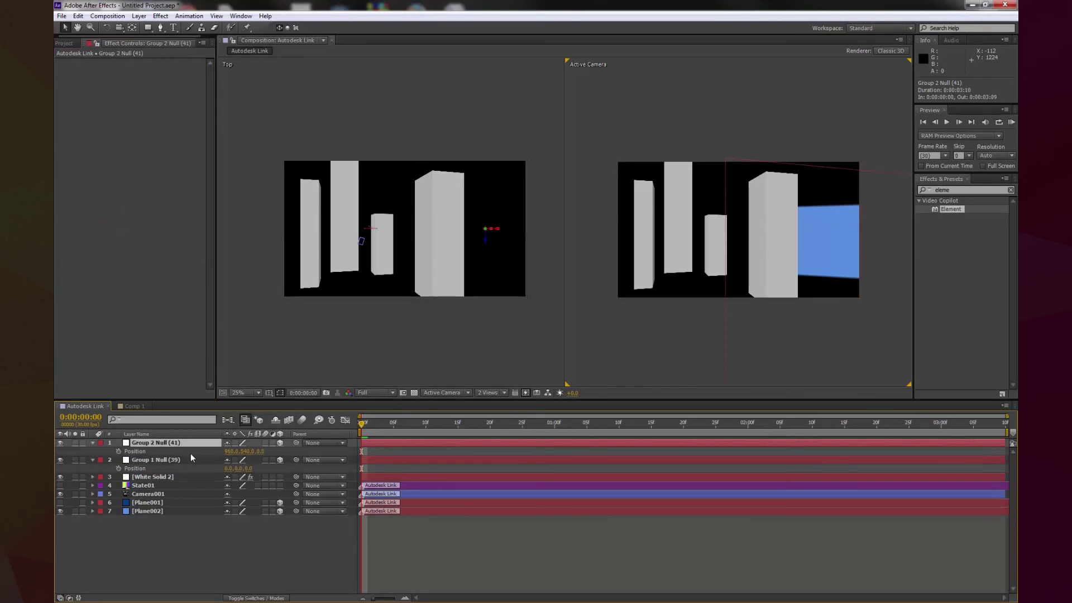
click(147, 511)
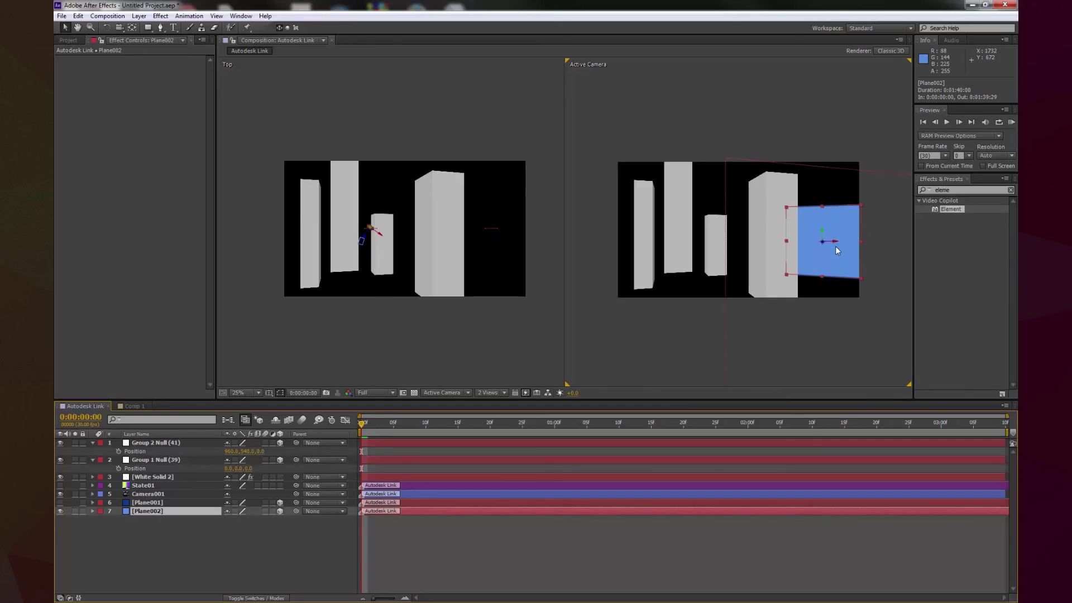
key(p)
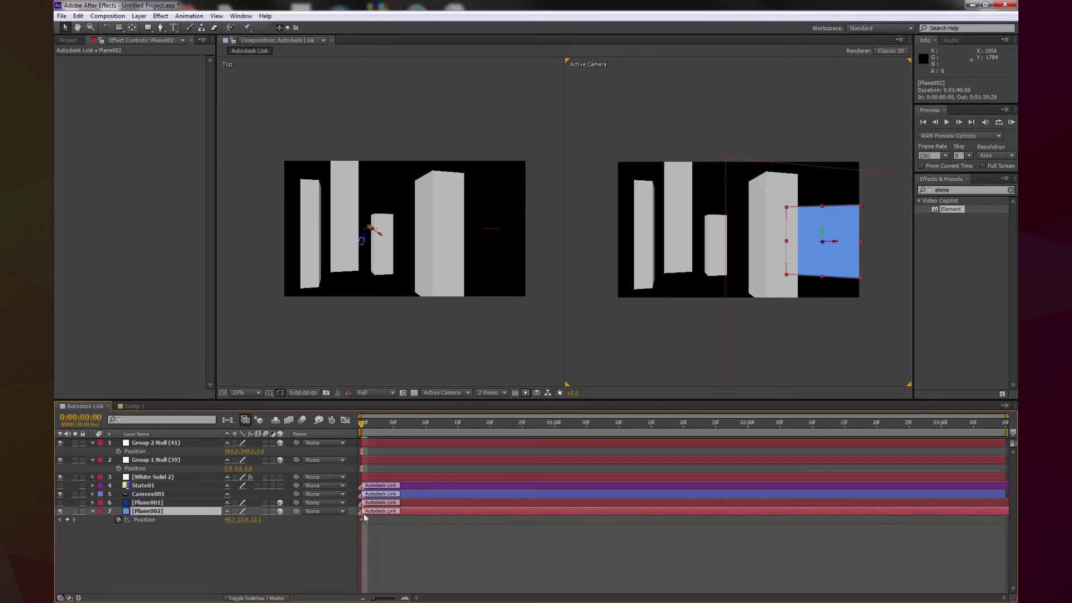
click(146, 520)
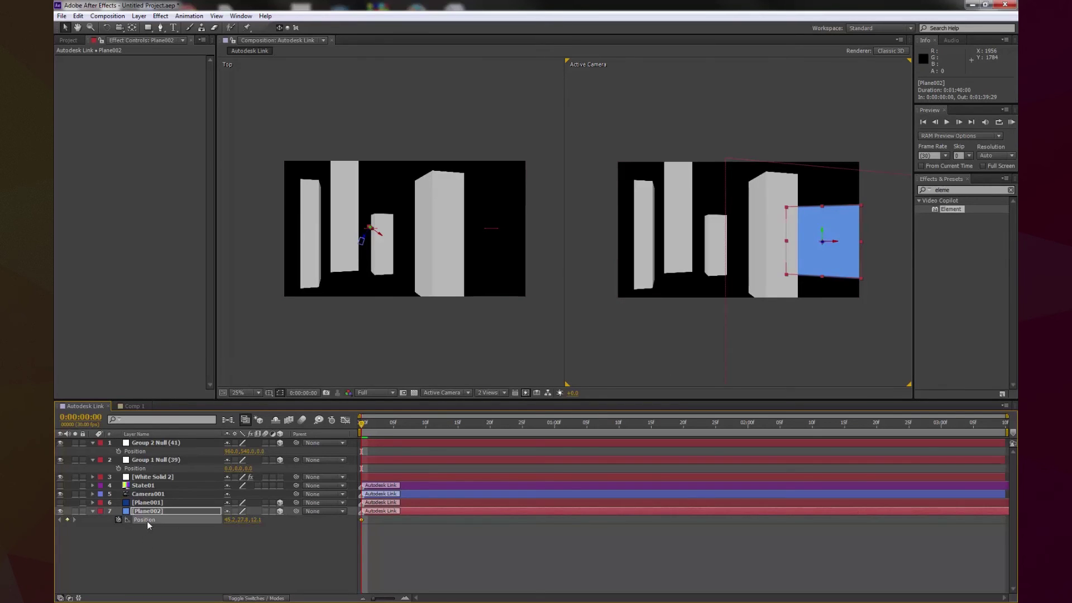
click(173, 443)
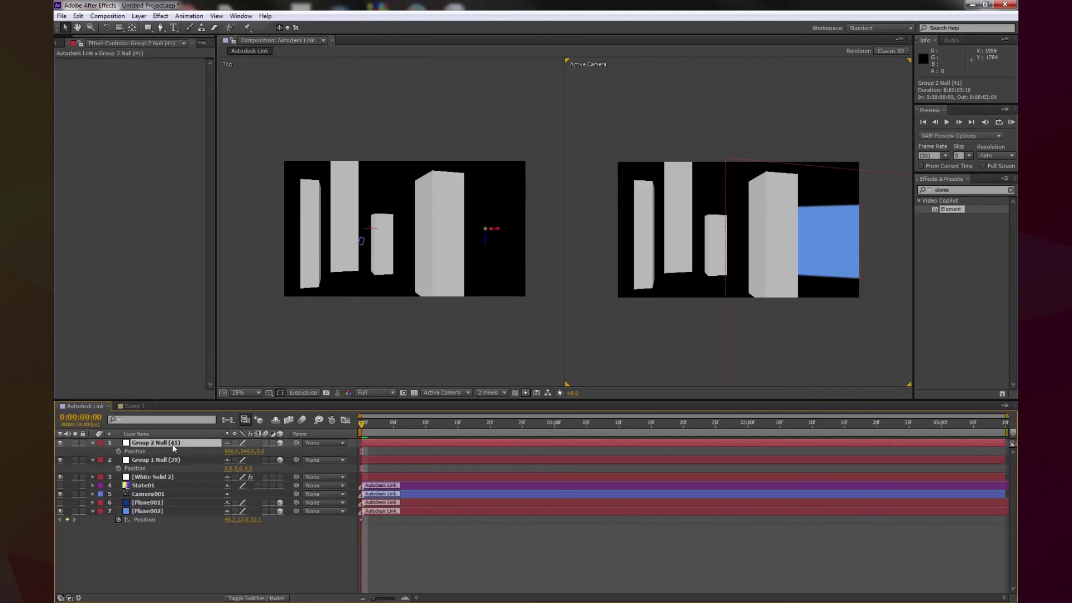
key(ctrl+v)
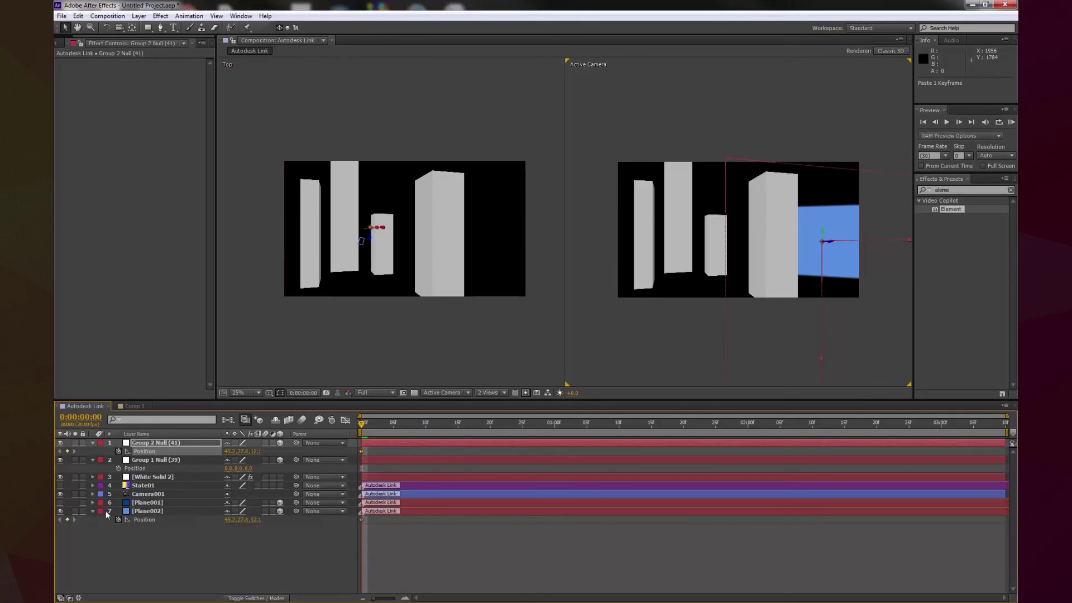
click(166, 445)
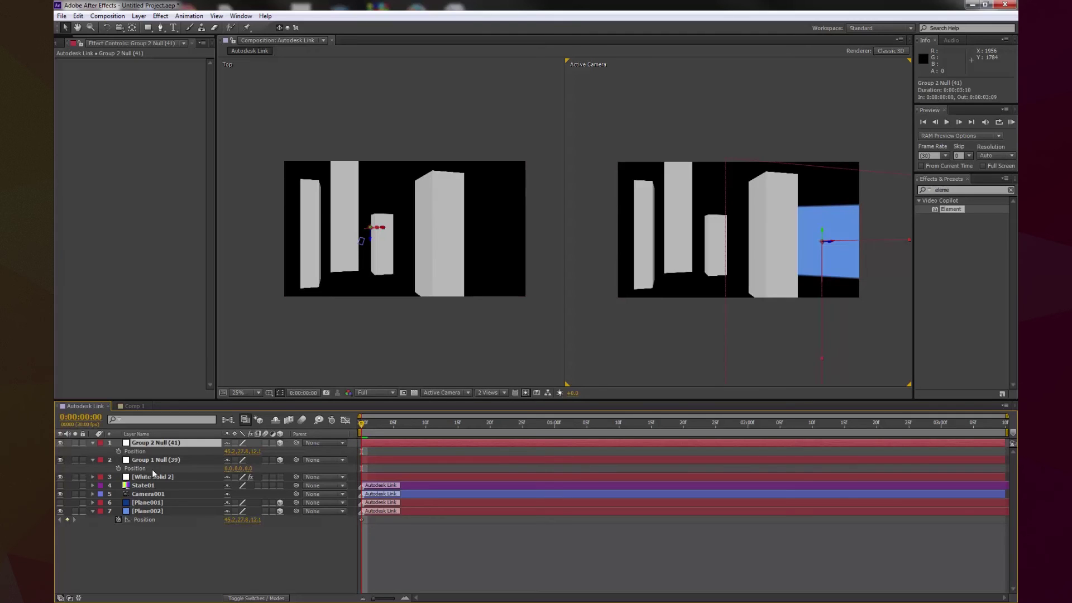
- Hide Plane002 and set the Group 2 Null's scale to 10%
click(59, 510)
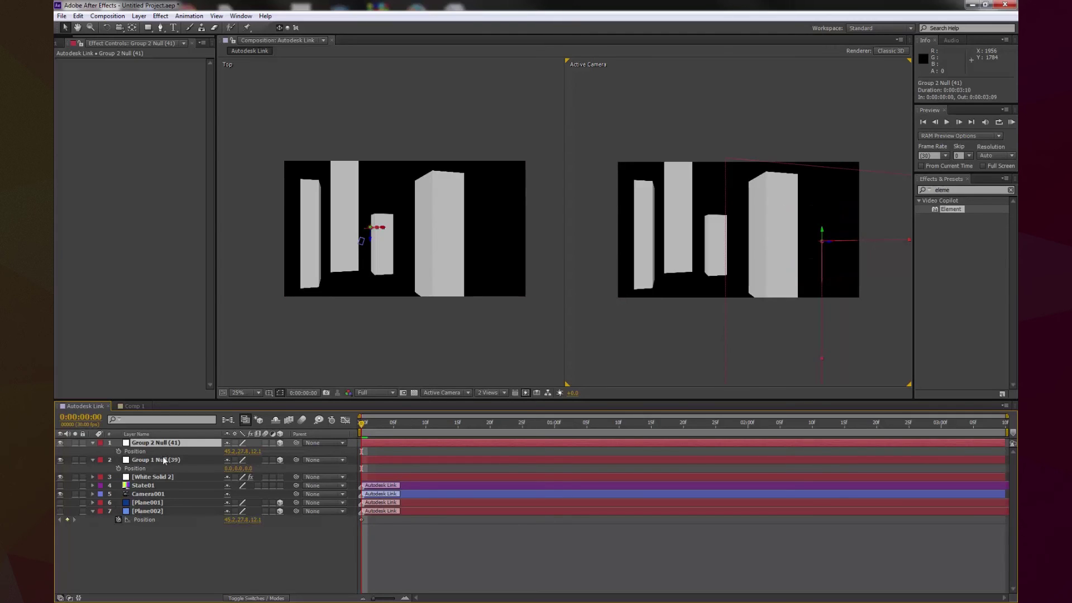
key(s)
click(246, 451)
text(10)
key(Return)
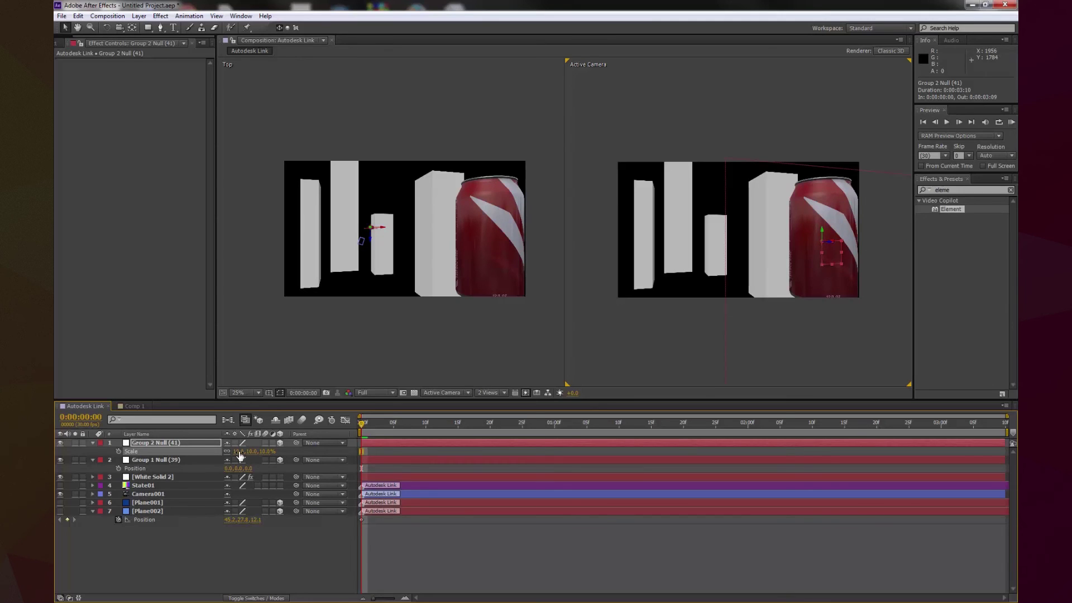
- Scale the Group 2 Null down further and set its Y Rotation to 144°
drag(240, 455, 369, 472)
key(r)
key(ctrl+z)
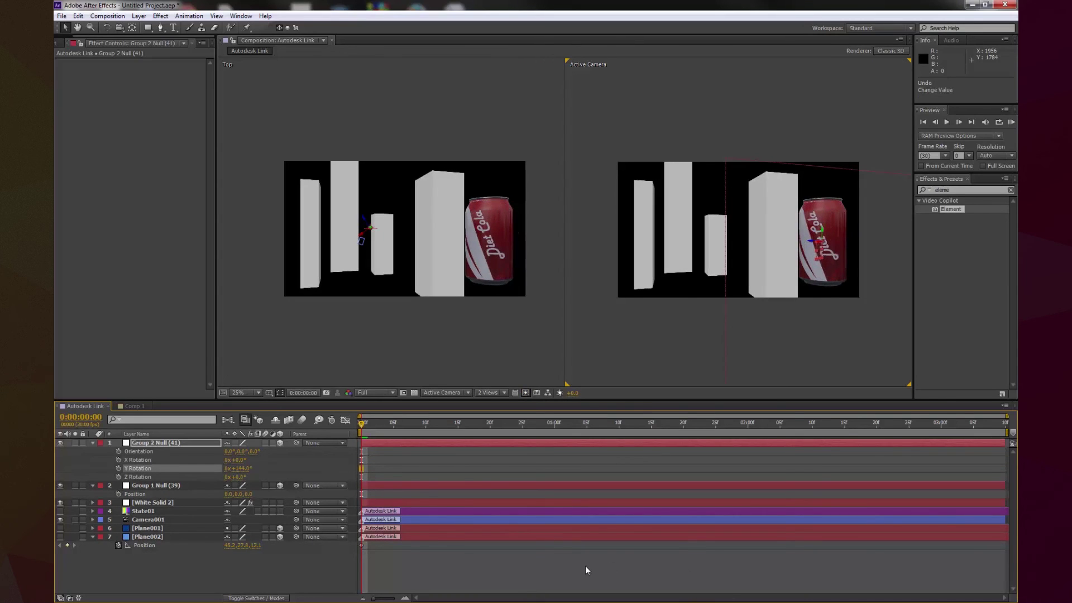
- Deselect the Group 2 Null, check the soda can along the timeline and select Camera001
click(585, 570)
drag(380, 427, 155, 408)
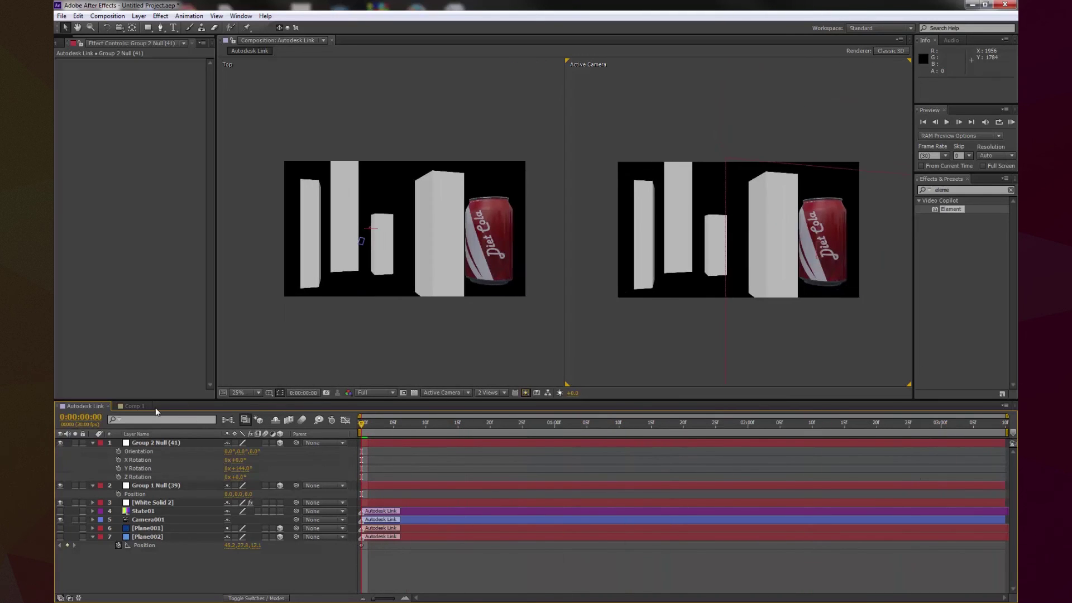
click(147, 518)
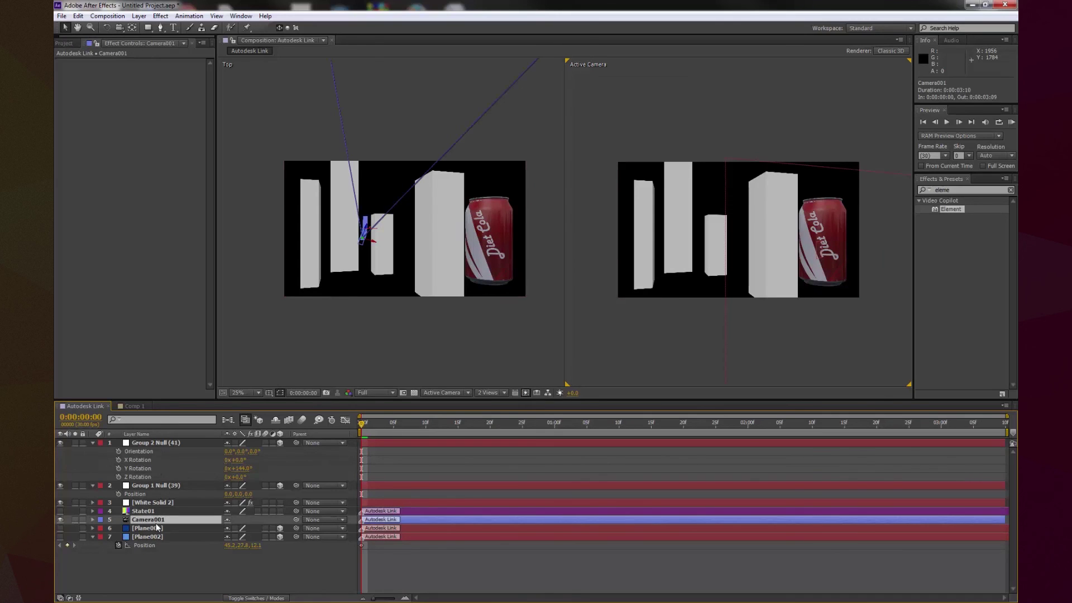
- Reopen White Solid 2's Element Scene Setup and apply the Two_Color_Red material preset to the whole tutorialB model
click(154, 503)
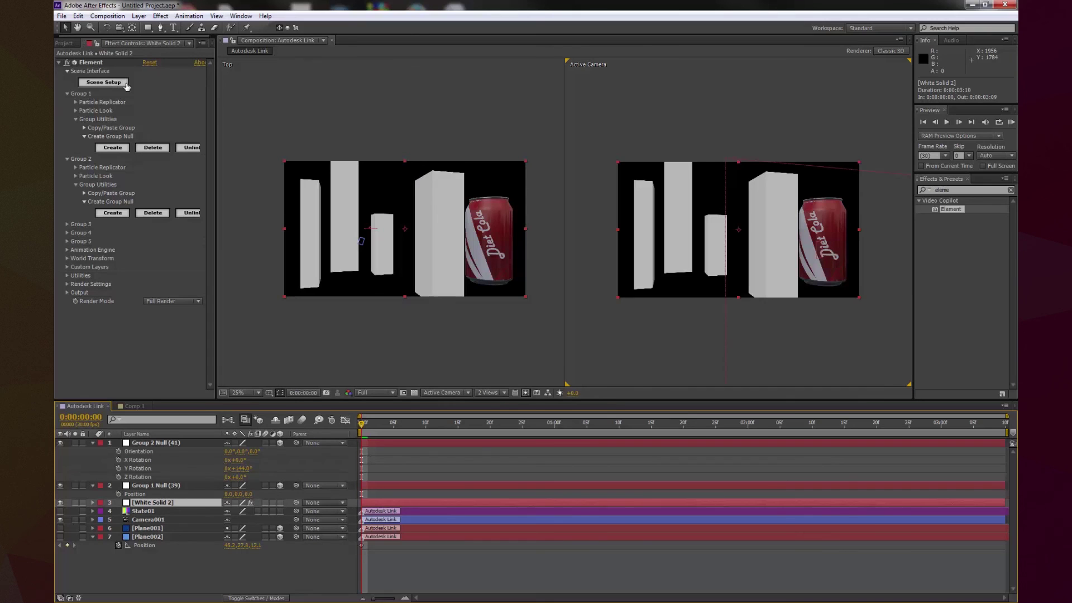
click(104, 83)
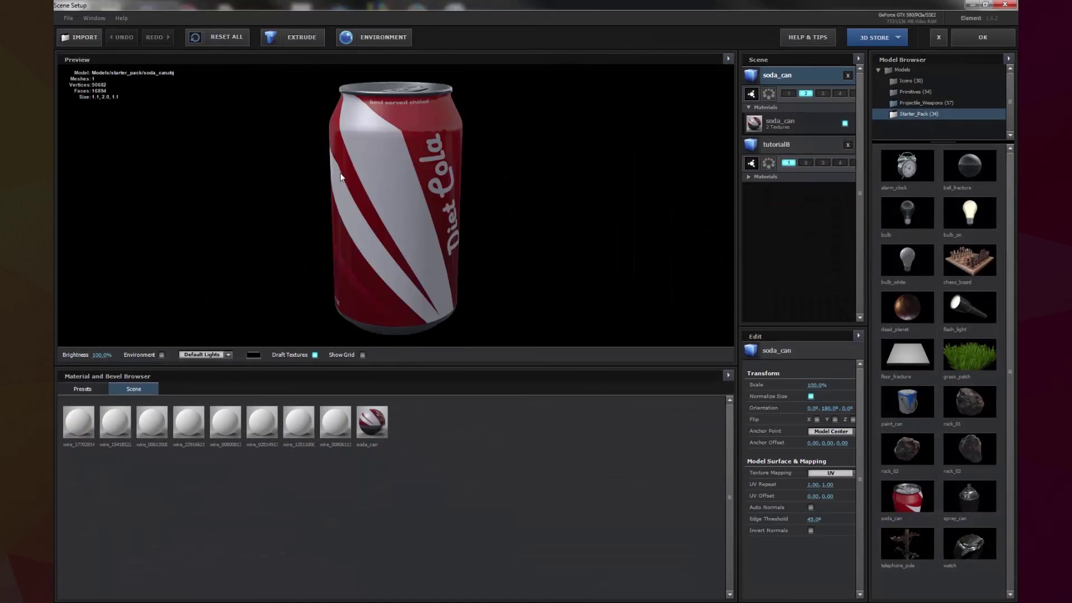
click(783, 118)
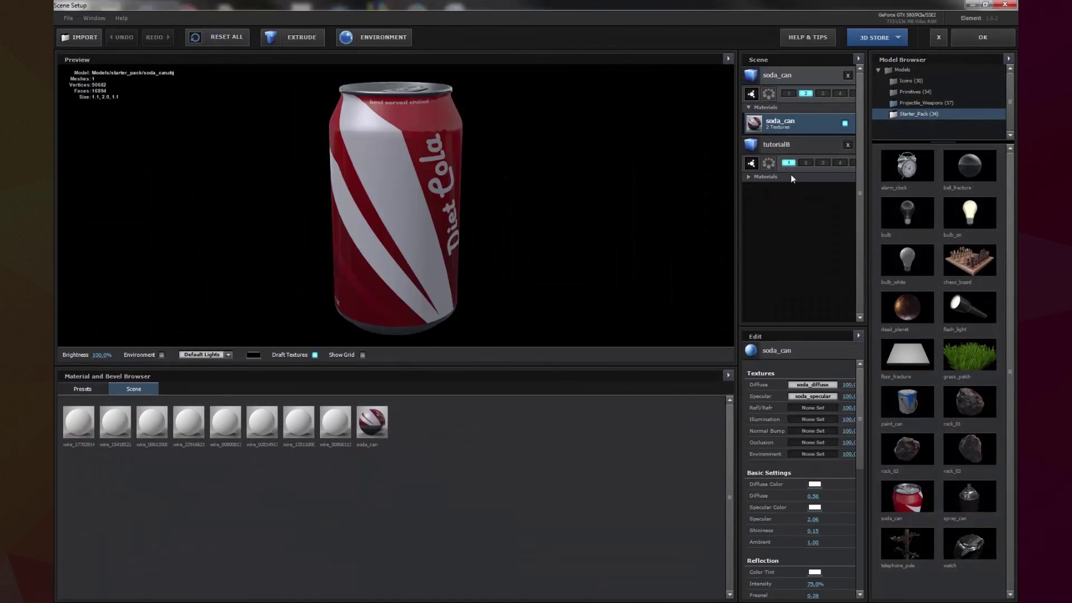
click(749, 176)
click(779, 192)
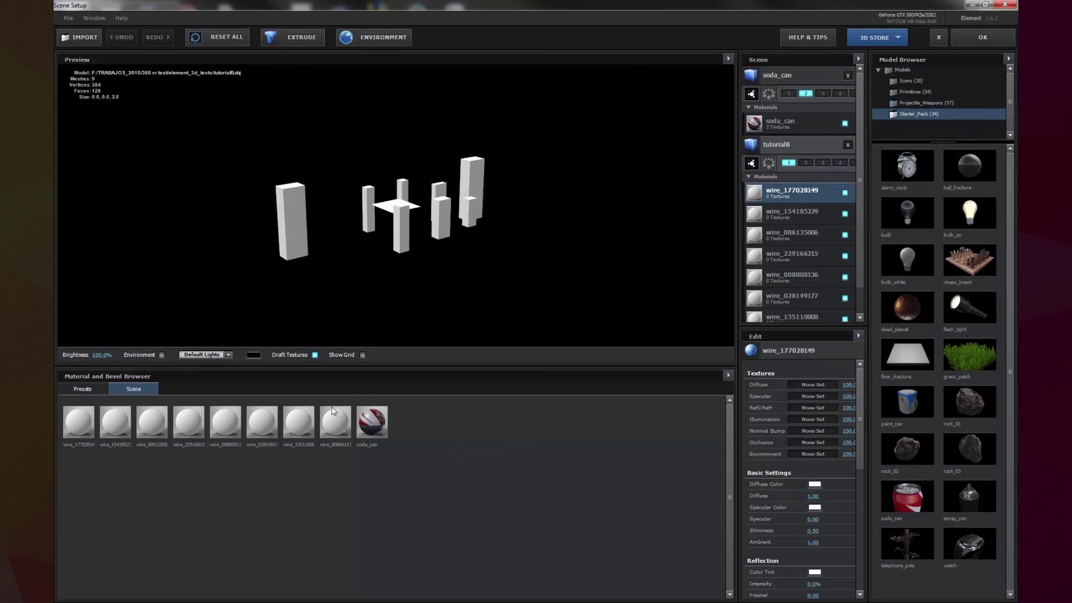
click(84, 389)
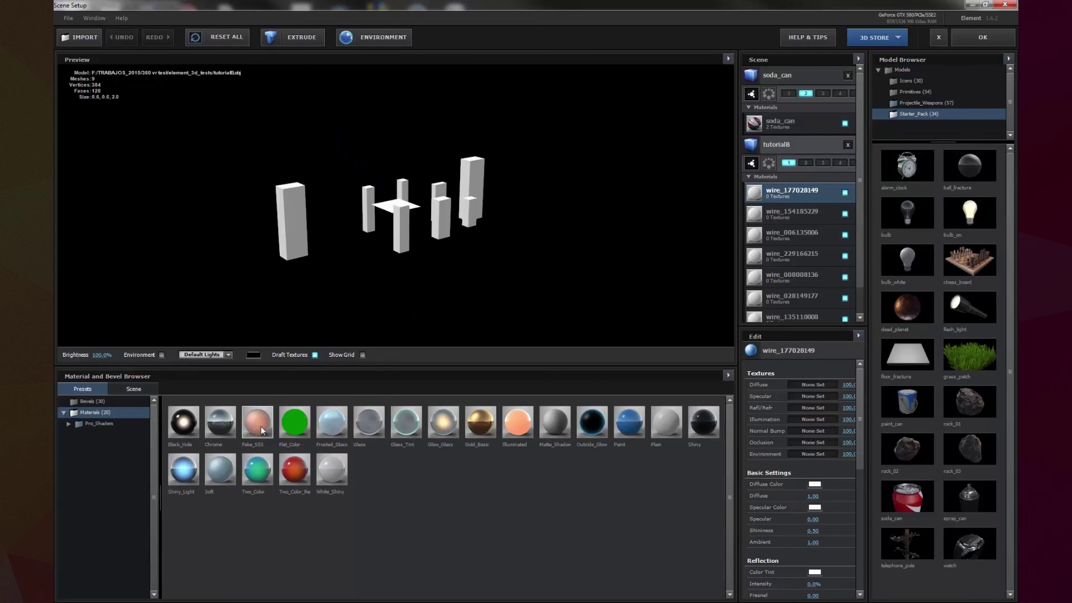
drag(294, 469, 301, 277)
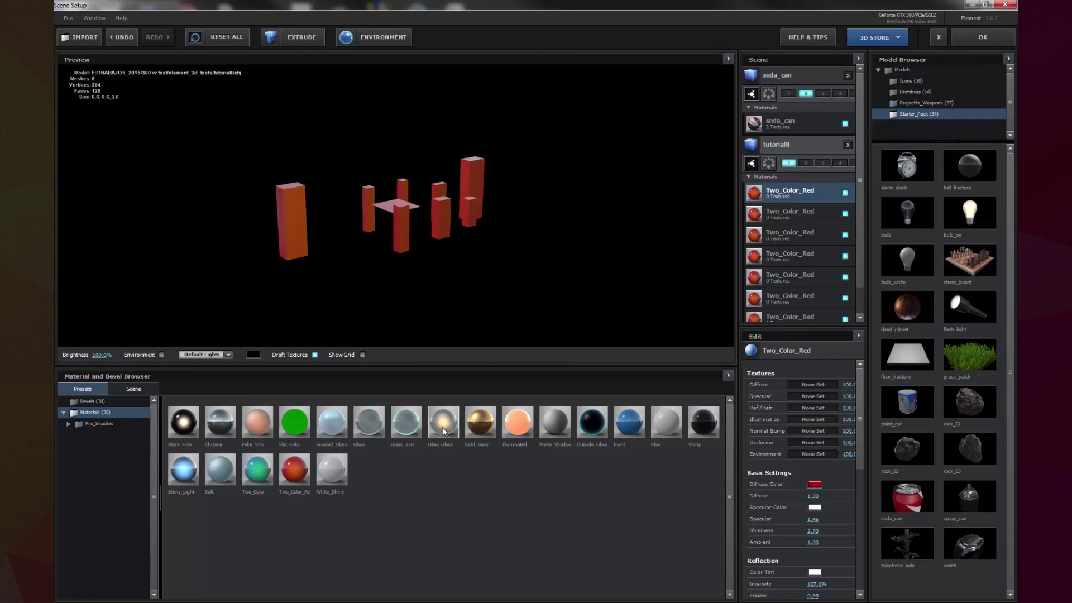
- Assign the Glow_Glass, Gold_Basic and Paint presets to tutorialB's second, third and fourth materials
drag(444, 430, 808, 214)
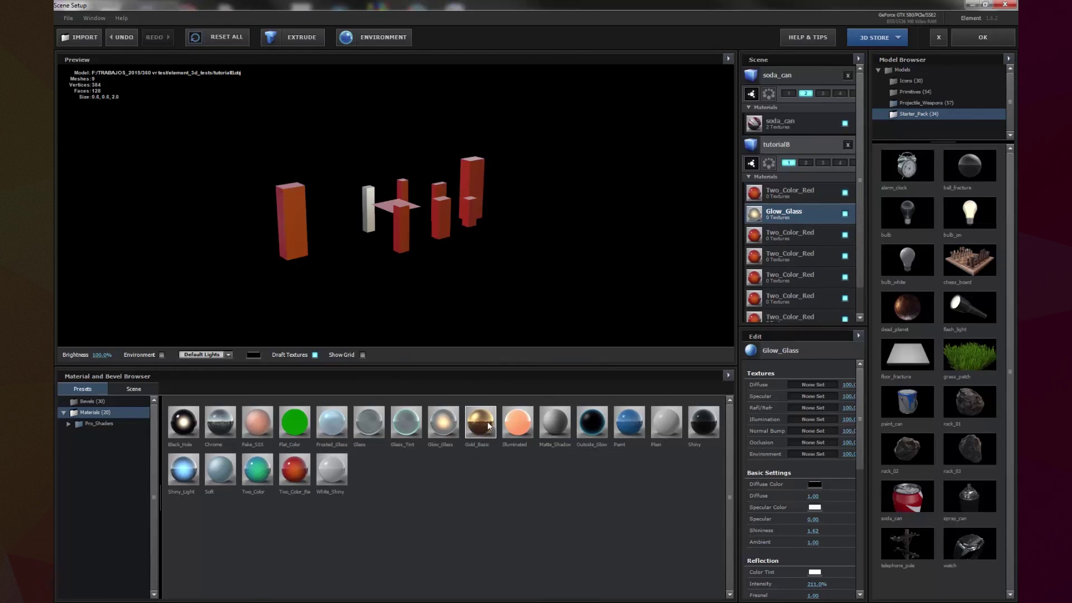
drag(487, 427, 785, 236)
mouse_move(629, 422)
mouse_down()
mouse_move(724, 301)
mouse_move(781, 258)
mouse_up()
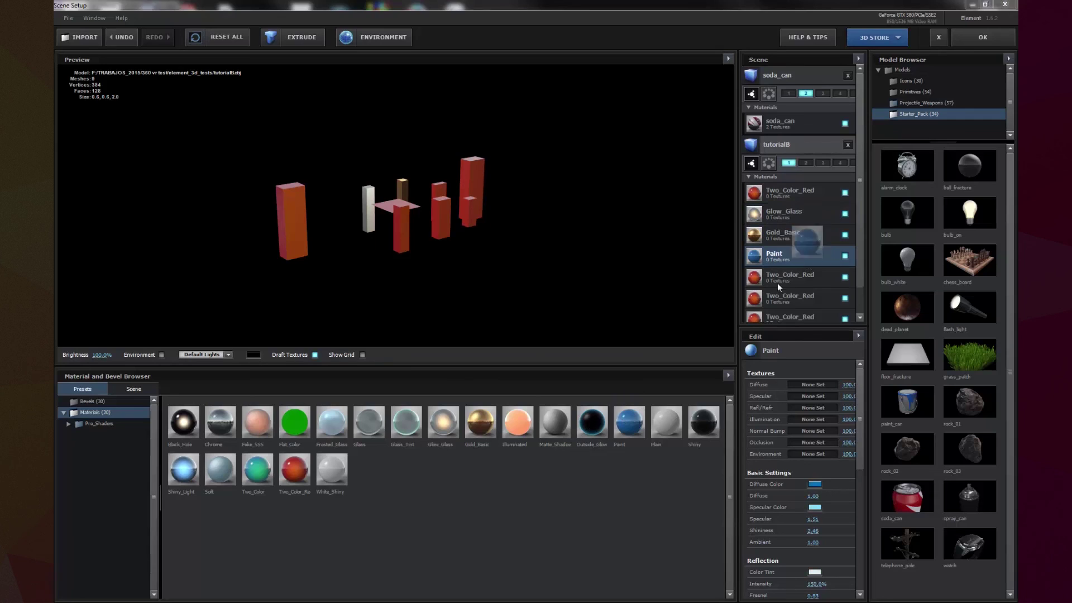
- Assign the Shiny, Two_Color, Chrome and Shiny_Light presets to tutorialB's fifth through eighth materials and accept the scene setup
drag(704, 423, 815, 279)
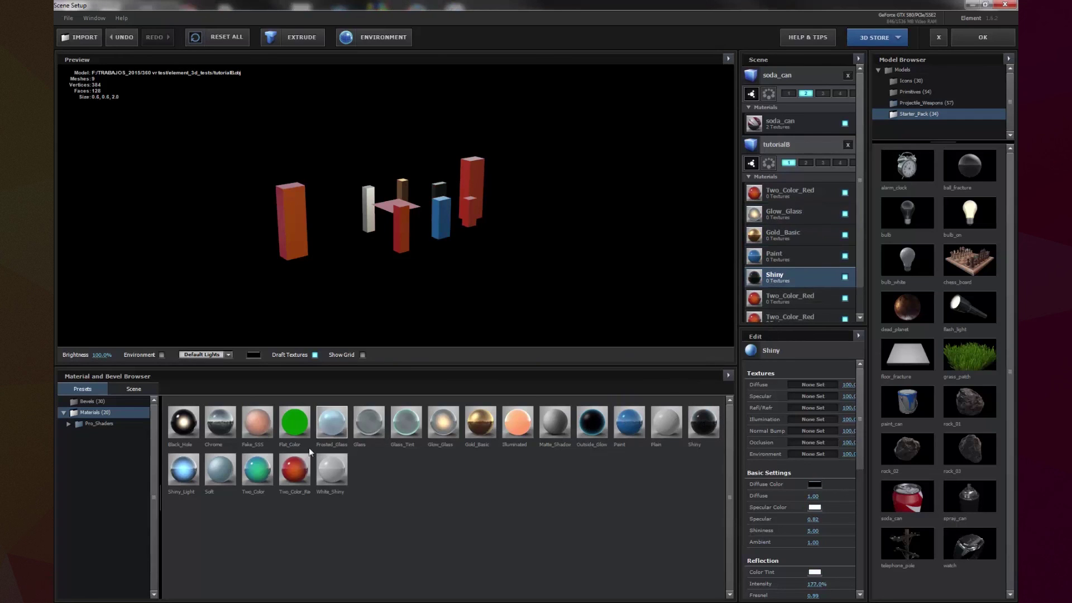
drag(258, 469, 782, 297)
scroll(782, 306, down, 1)
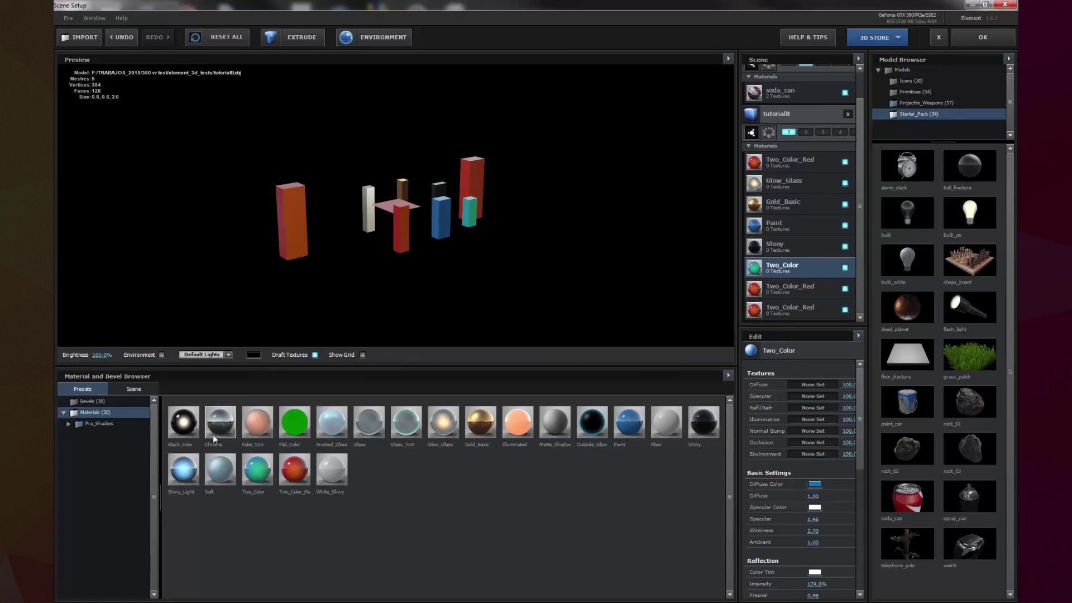
drag(214, 439, 818, 288)
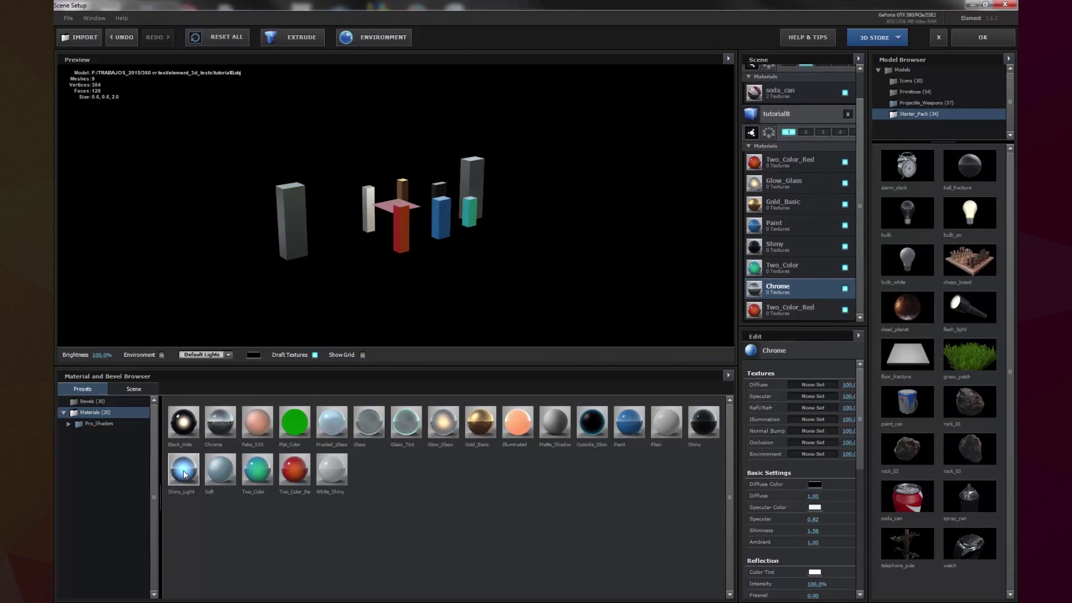
drag(185, 474, 781, 309)
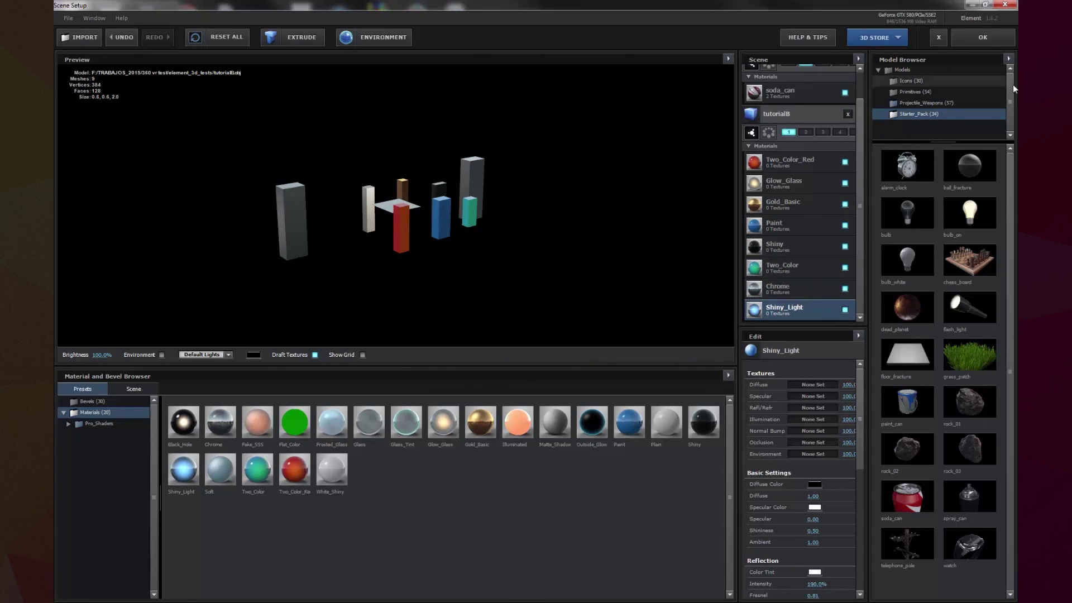
click(982, 37)
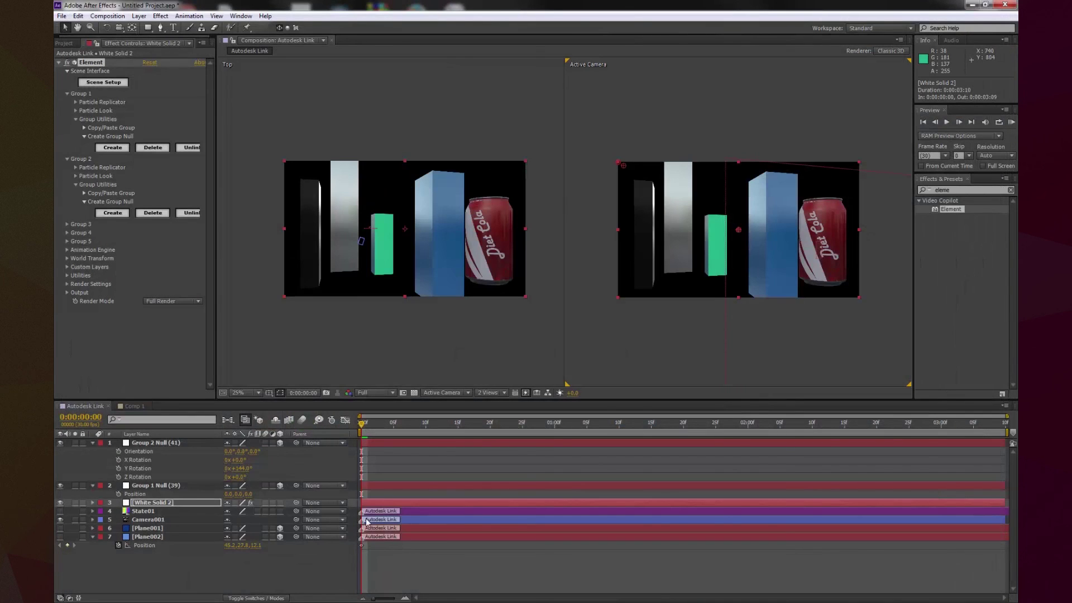
- Show the composition in a single Active Camera view and play the animation from the first frame with nothing selected
click(498, 393)
click(502, 403)
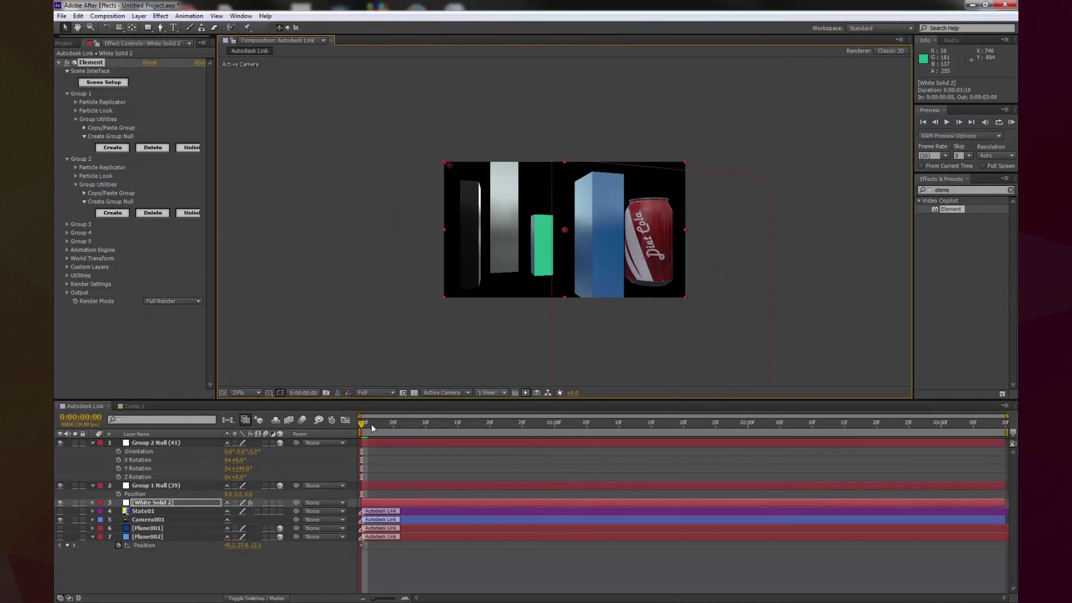
mouse_move(371, 424)
mouse_down()
mouse_move(871, 423)
mouse_move(362, 423)
mouse_up()
click(520, 570)
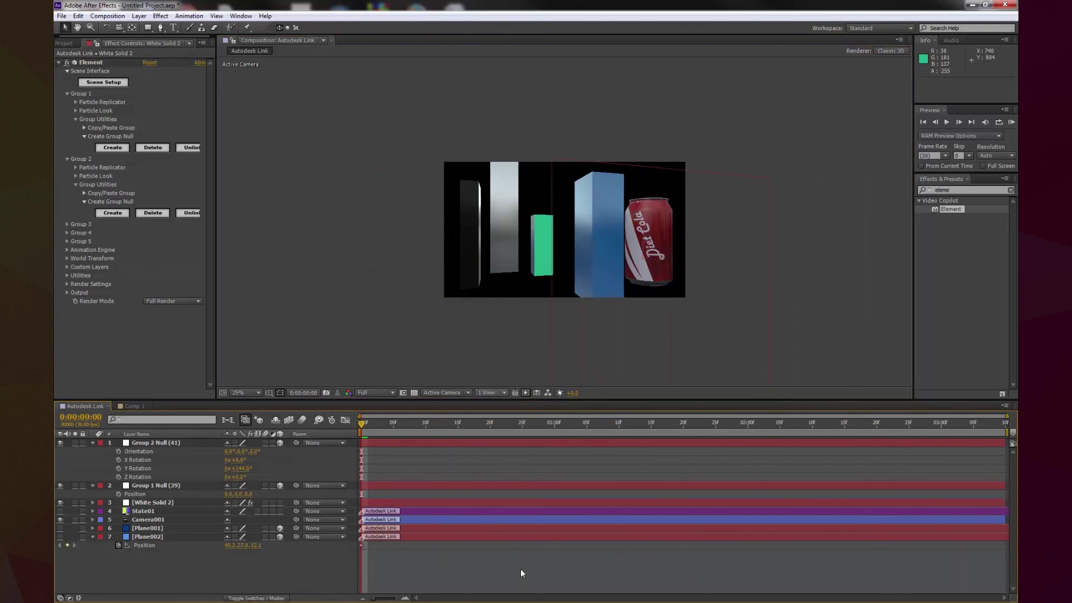
key(space)
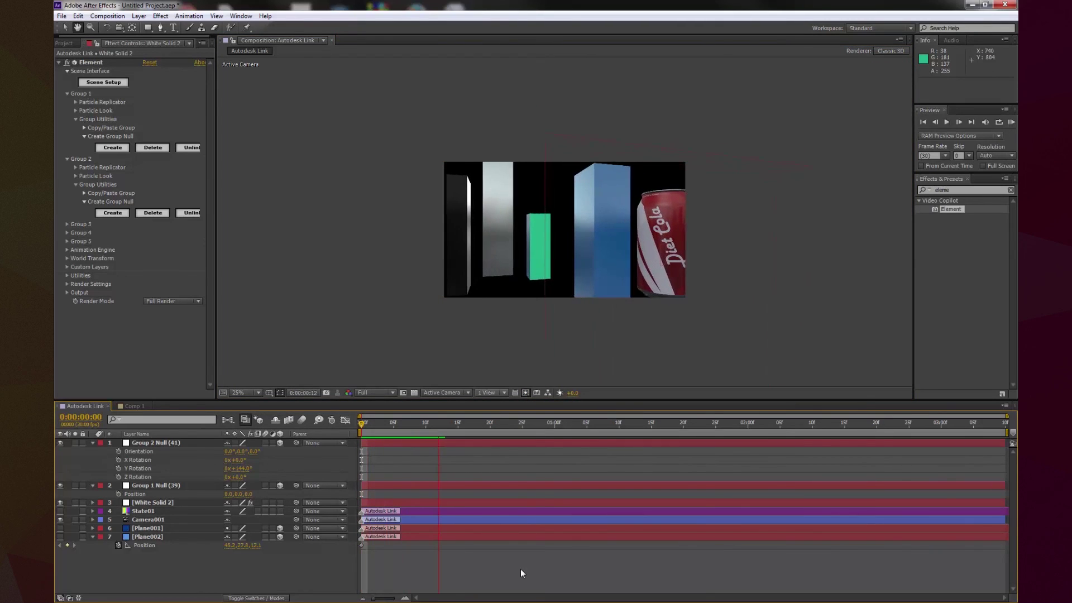
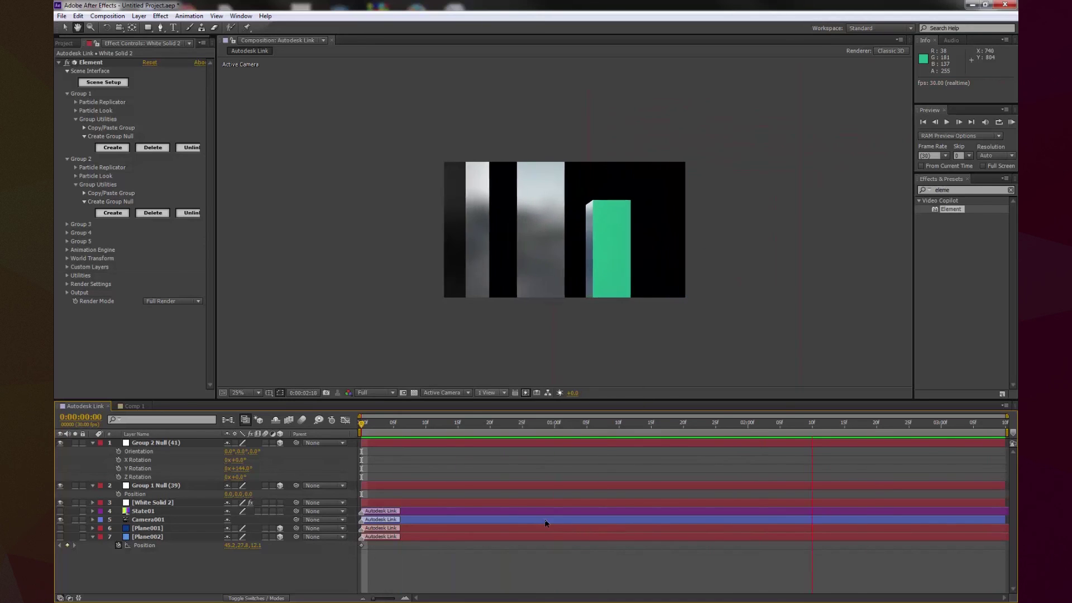
- Stop the playback, return to the first frame and run a RAM preview of the Autodesk Link composition
key(space)
drag(407, 428, 361, 420)
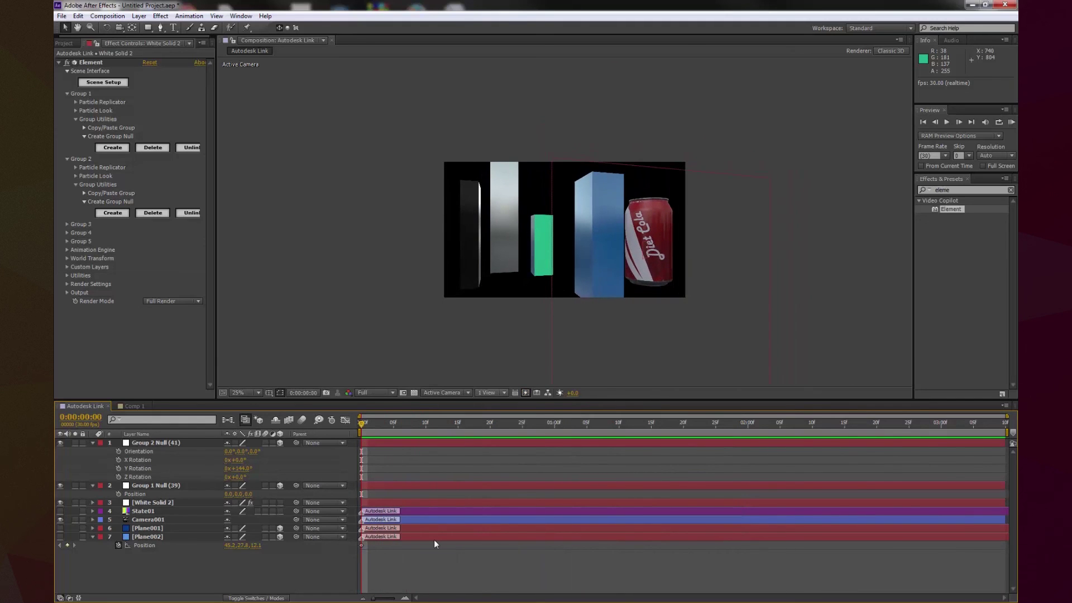
key(KP_0)
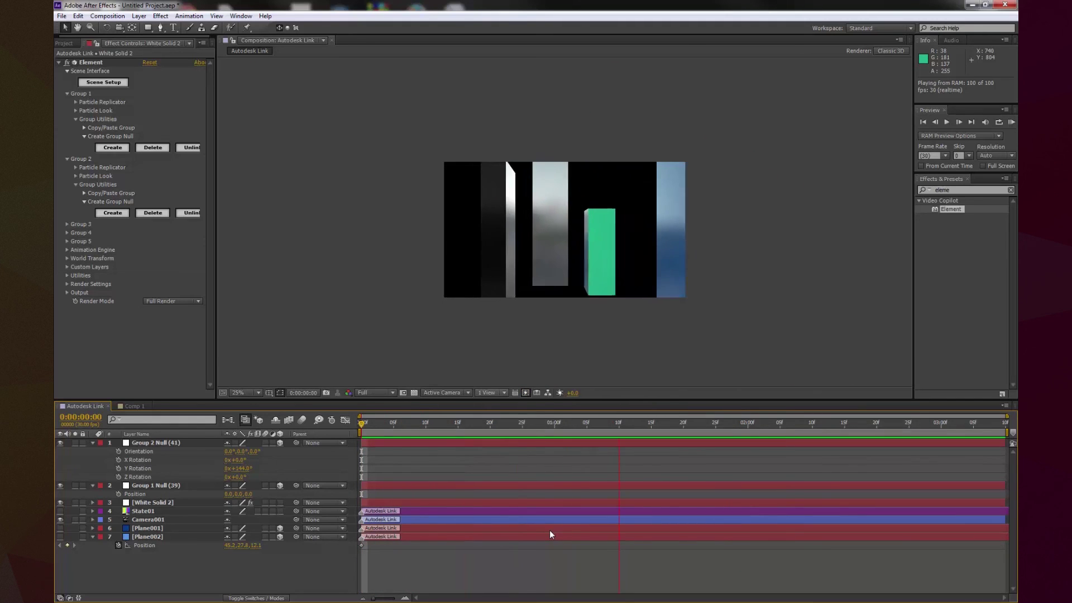